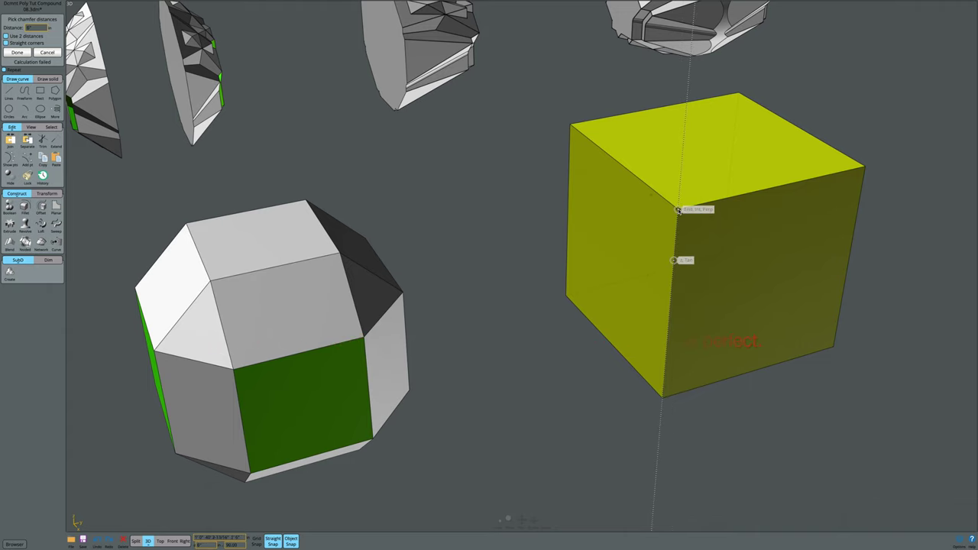
Complete the edge chamfer on the right cube, select the truncated solid, and show four views.
right_click(677, 210)
left_click(677, 209)
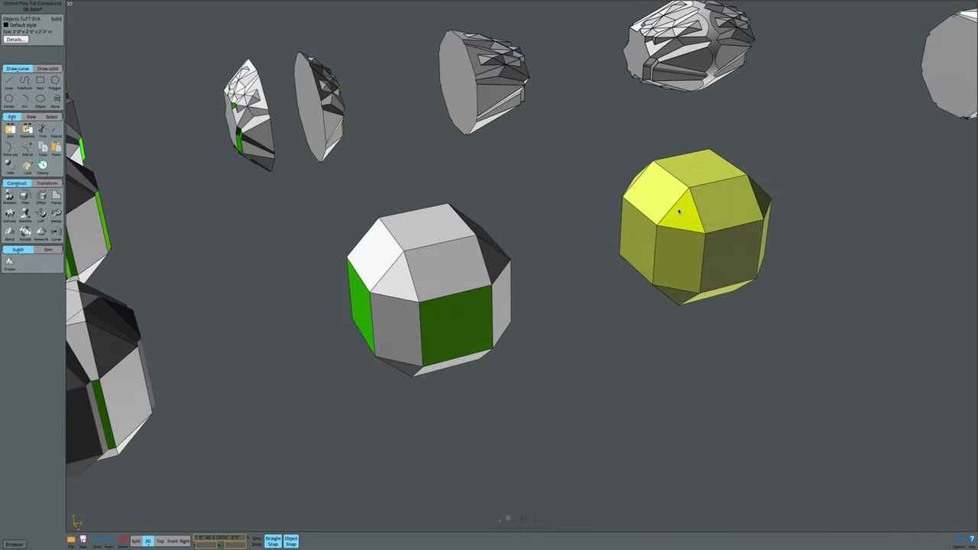
key("Tab")
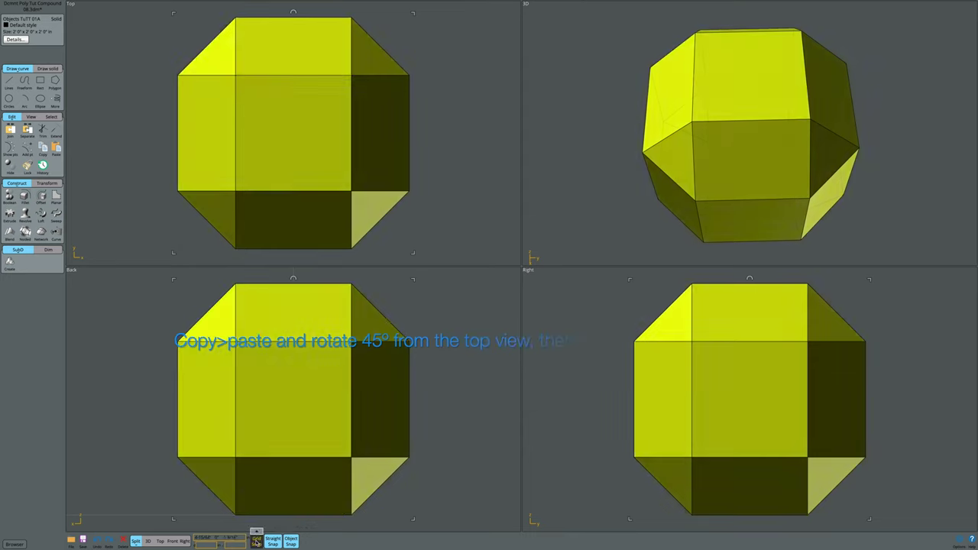
Rotate a pasted copy of the truncated cube 45° in Top view and union it with the original.
left_click(256, 541)
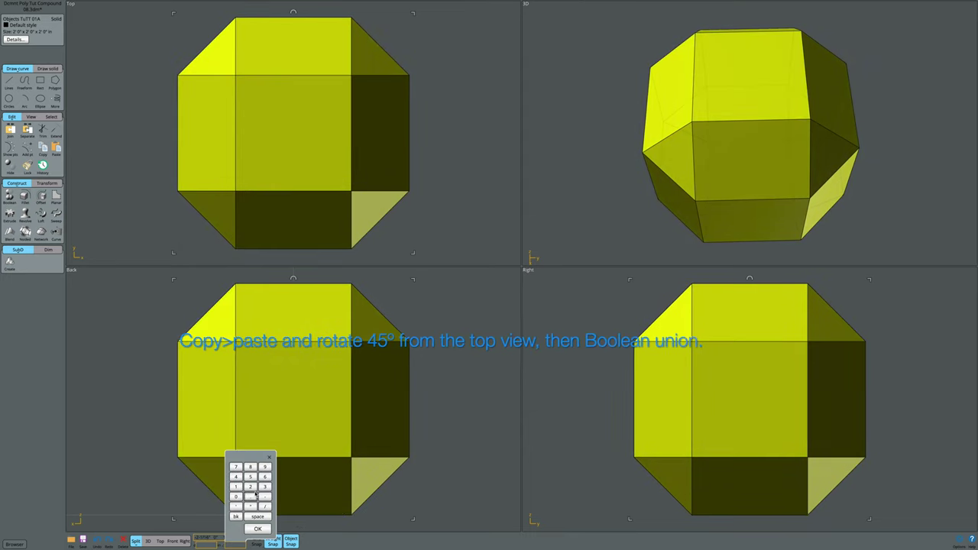
left_click(258, 529)
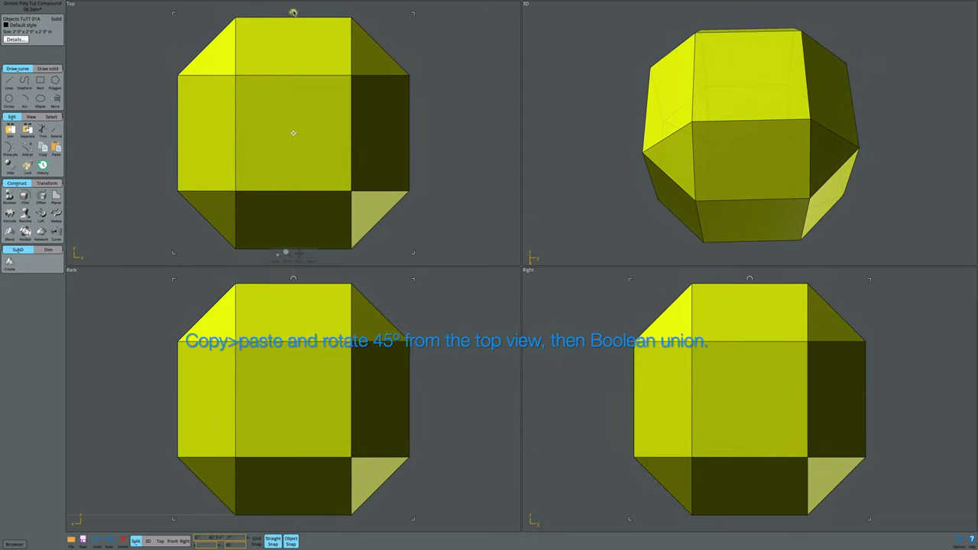
left_click_drag(292, 12, 368, 35)
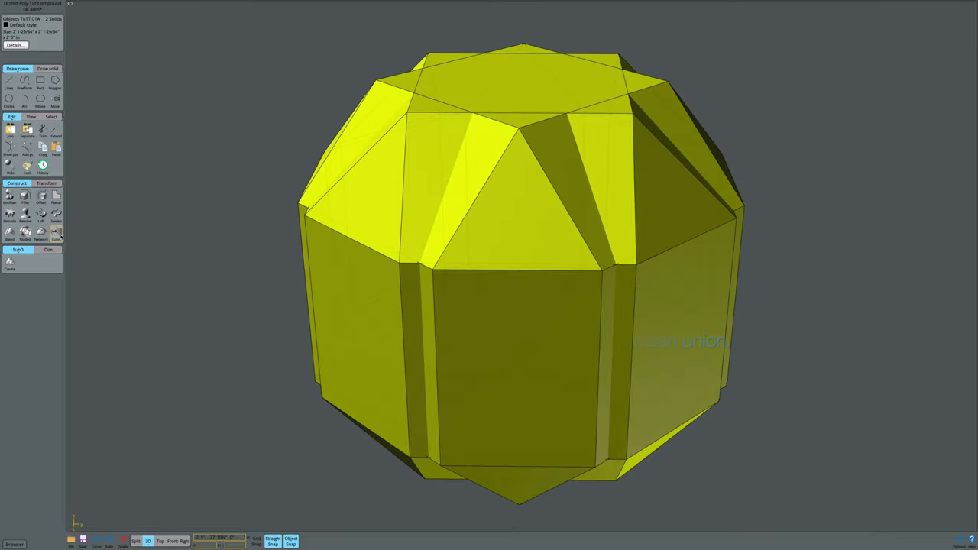
left_click(14, 201)
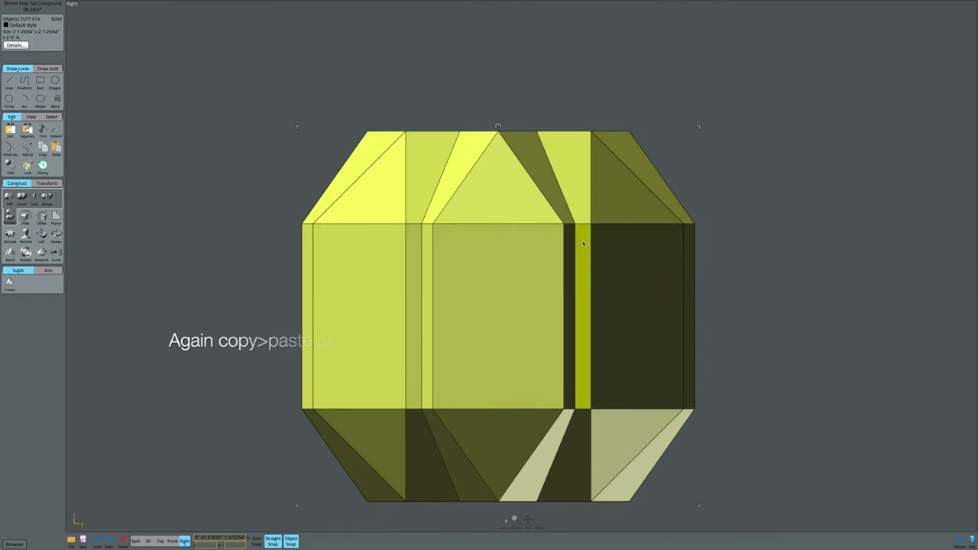
Rotate another pasted copy 45° in the Right view and union it into the solid.
left_click(220, 540)
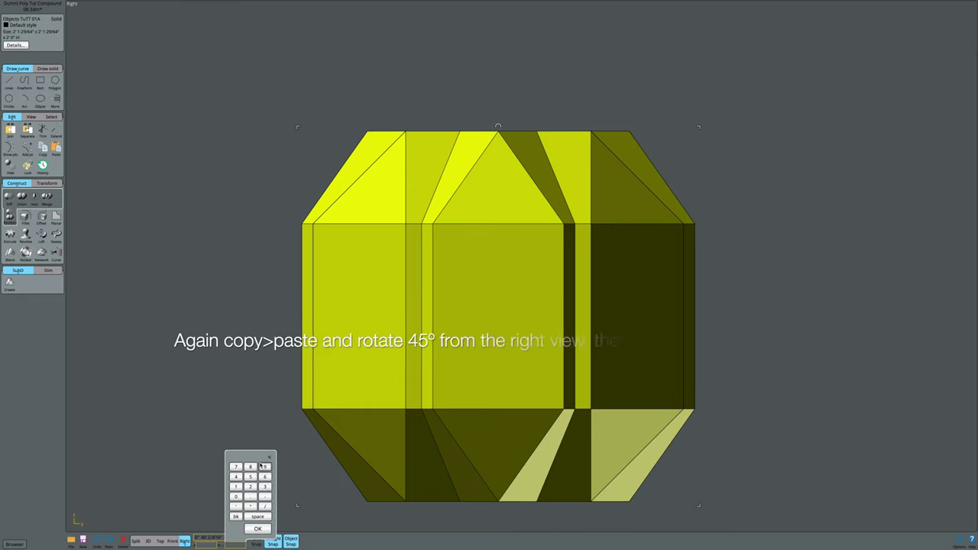
left_click(258, 529)
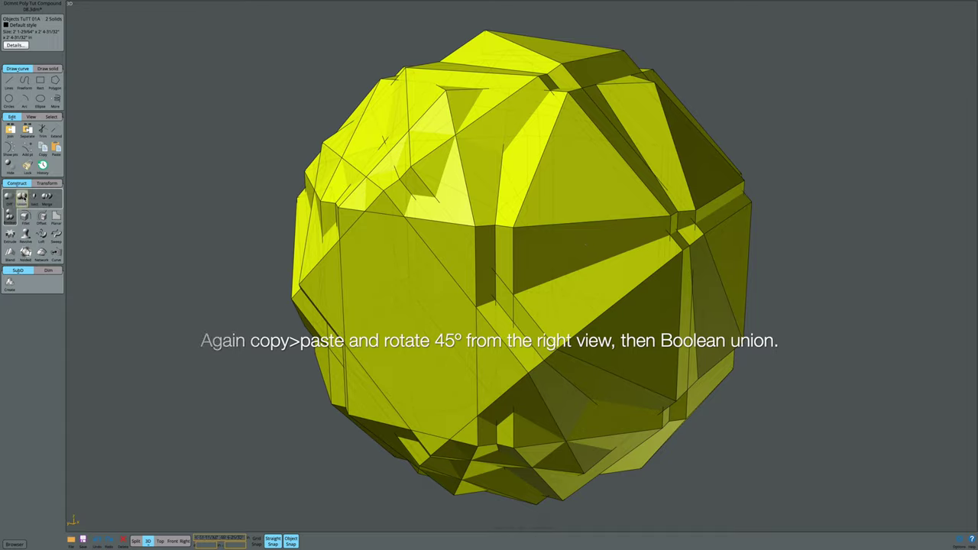
left_click(22, 197)
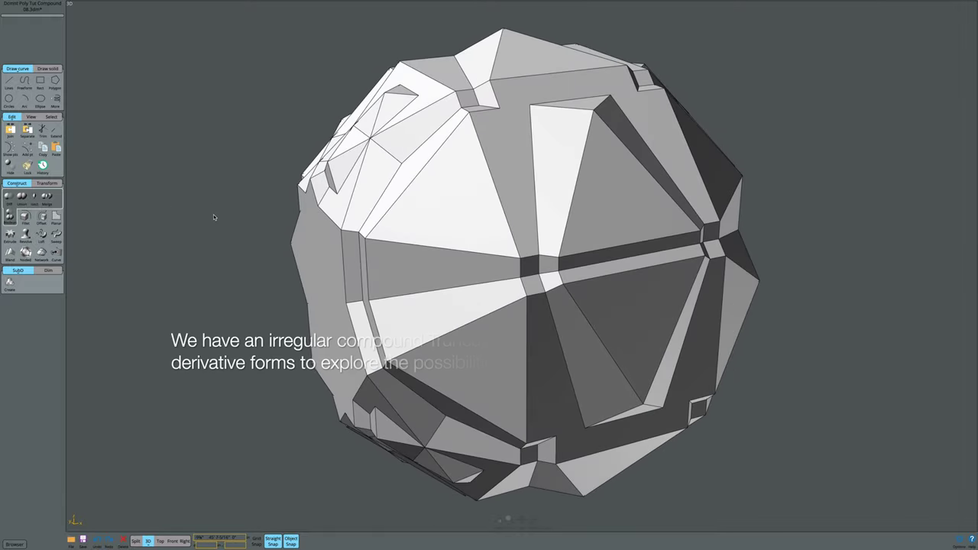
Select the irregular compound solid and start a Fillet on it, leaving the radius prompt open.
left_click(552, 343)
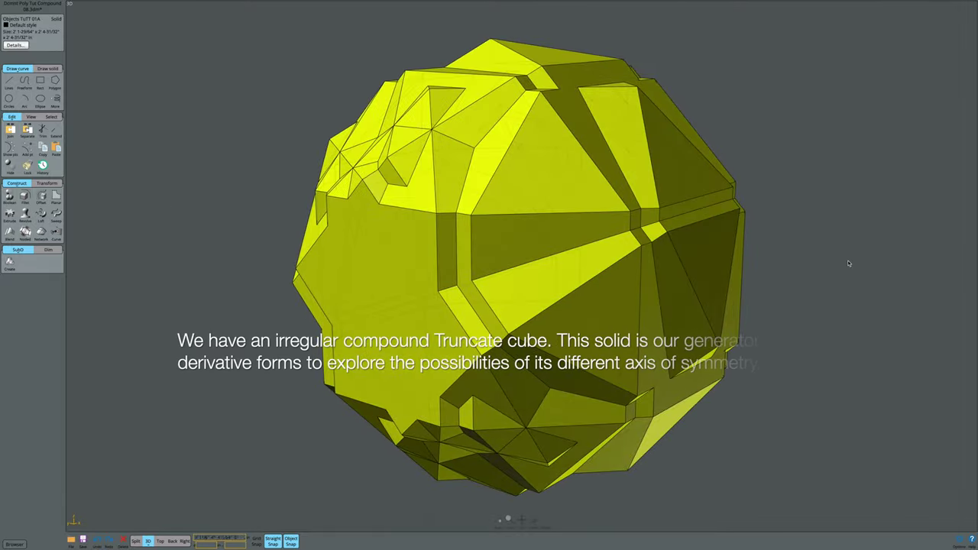
left_click(821, 247)
left_click(520, 299)
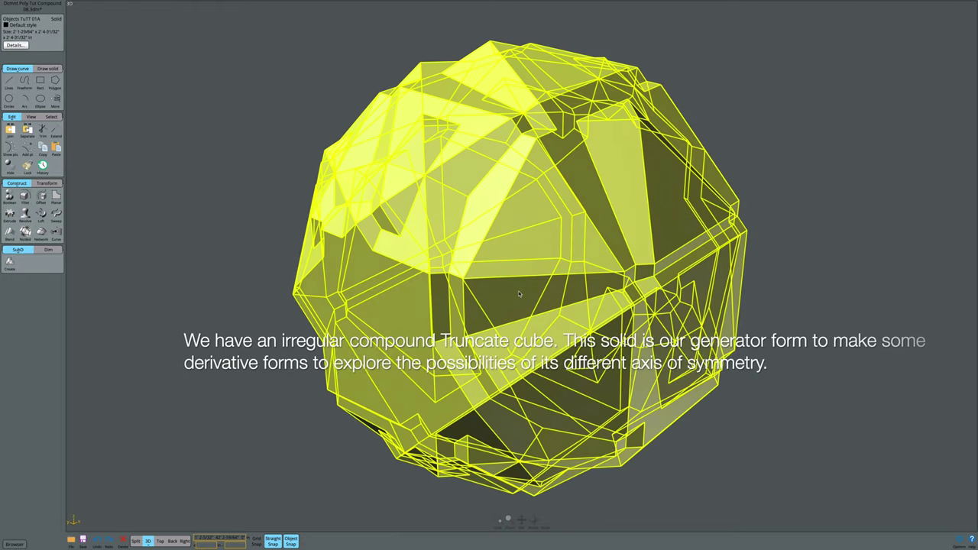
key("f")
key("Return")
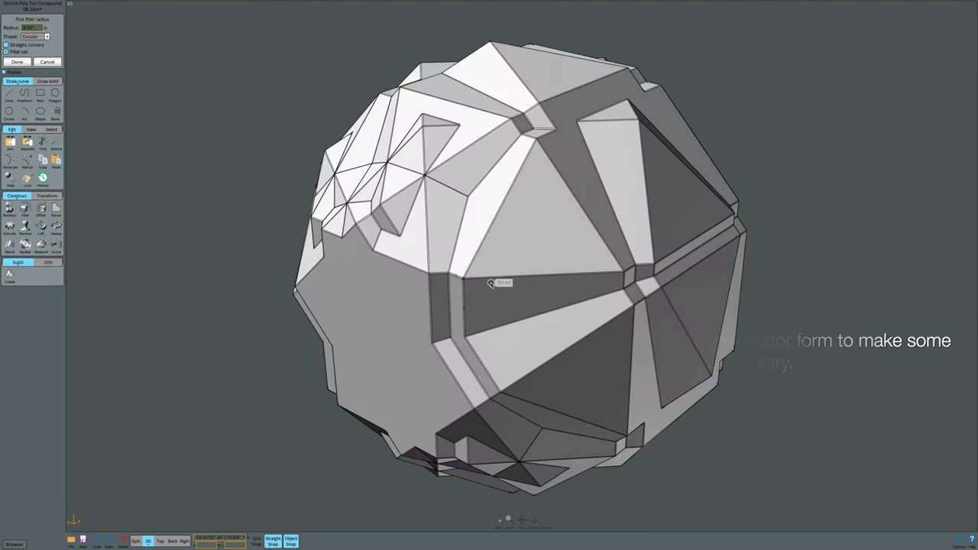
Apply the fillet to all edges of the compound solid and orbit to inspect the rounded result.
left_click(494, 285)
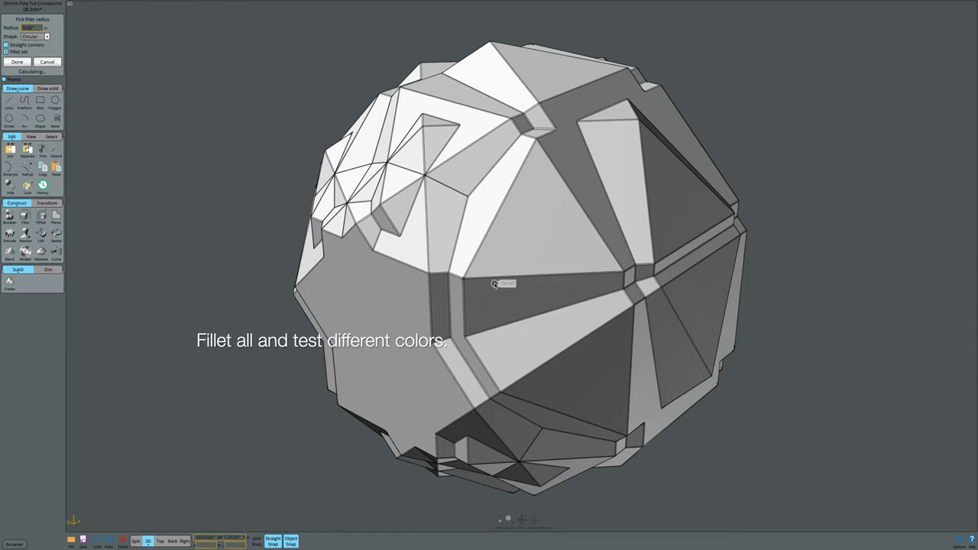
right_click(495, 285)
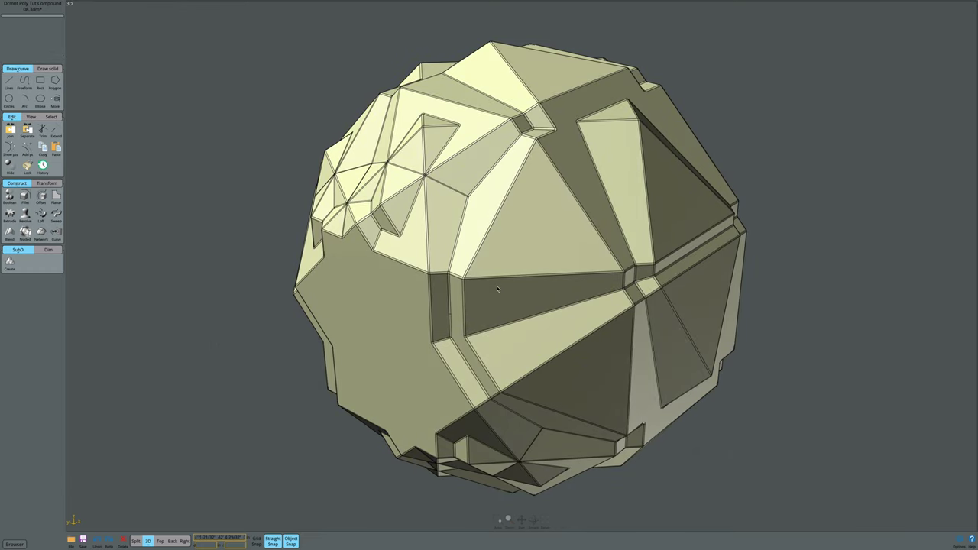
right_click_drag(497, 286, 533, 527)
left_click_drag(533, 527, 594, 524)
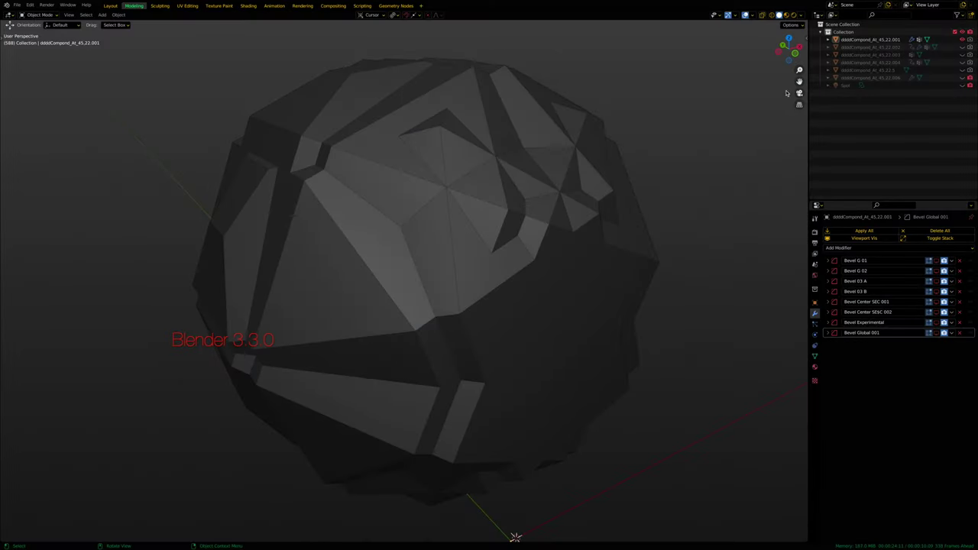
Put the compound mesh into Edit Mode and show its vertex groups in Object Data properties.
middle_click_drag(787, 92, 733, 114)
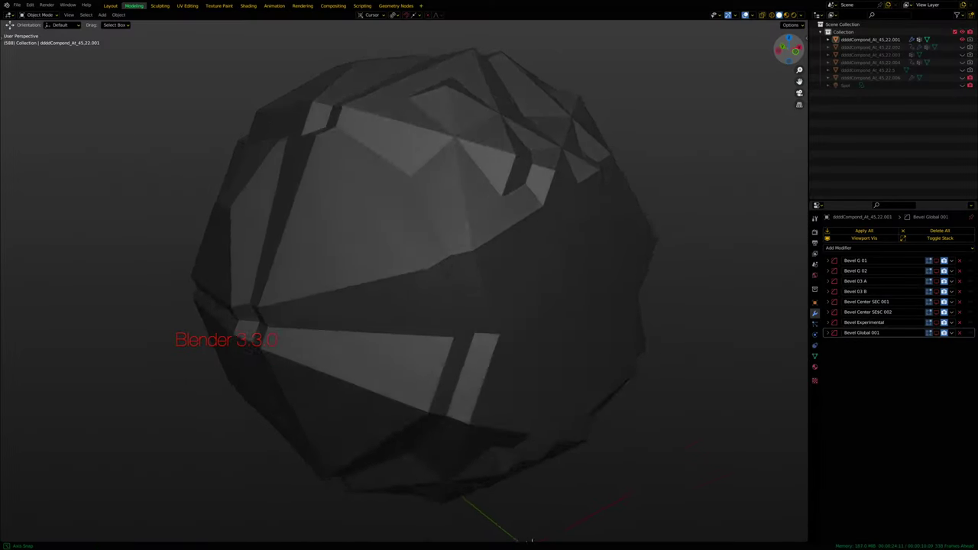
mouse_move(423, 466)
middle_mouse_down()
mouse_move(415, 393)
mouse_move(498, 382)
mouse_move(530, 324)
mouse_move(488, 283)
mouse_move(476, 307)
middle_mouse_up()
key("Tab")
middle_click_drag(415, 303, 428, 306)
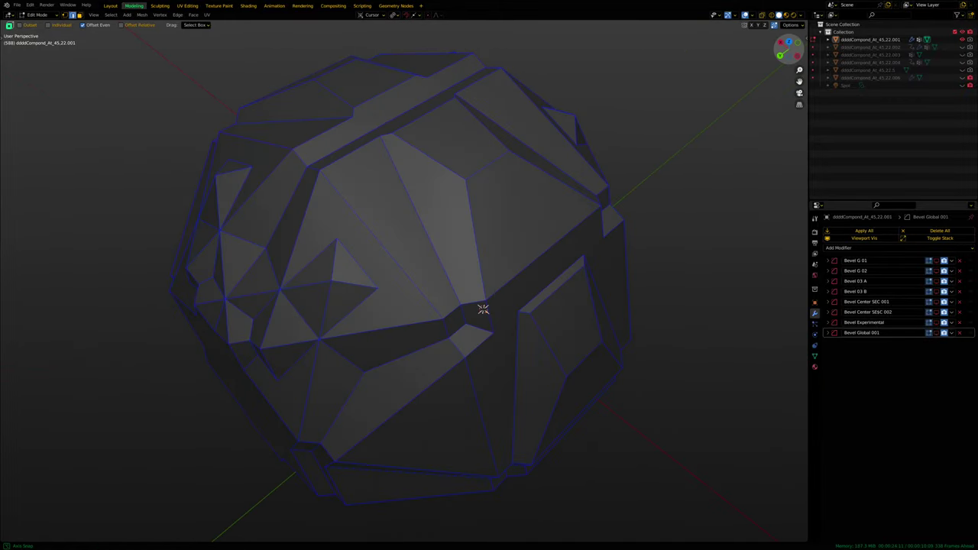
left_click(815, 357)
Activate vertex groups Group 01, Group 02 and Group 03 A while viewing the mesh along axes.
left_click(848, 257)
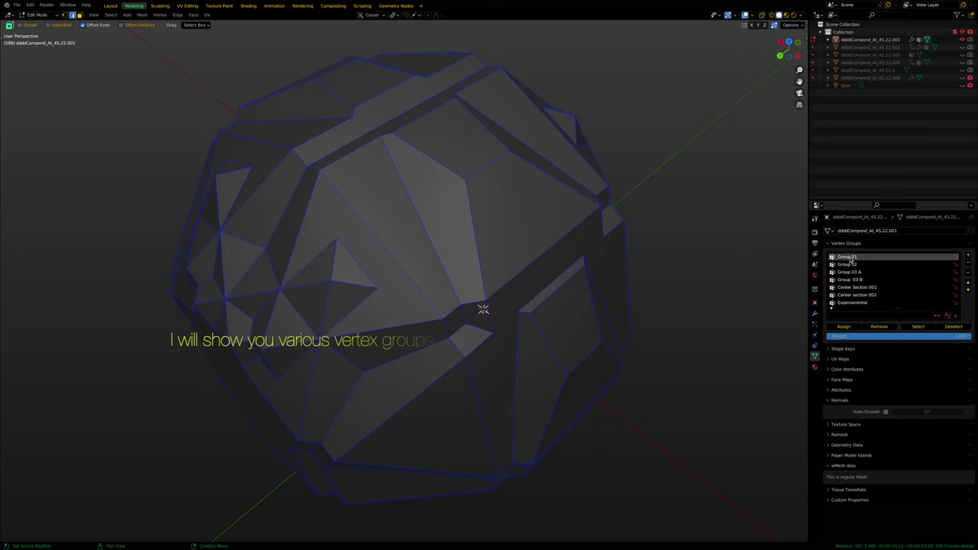
mouse_move(483, 309)
middle_mouse_down()
mouse_move(506, 279)
mouse_move(476, 430)
mouse_move(525, 400)
mouse_move(625, 471)
mouse_move(476, 372)
mouse_move(499, 324)
middle_mouse_up()
left_click(848, 264)
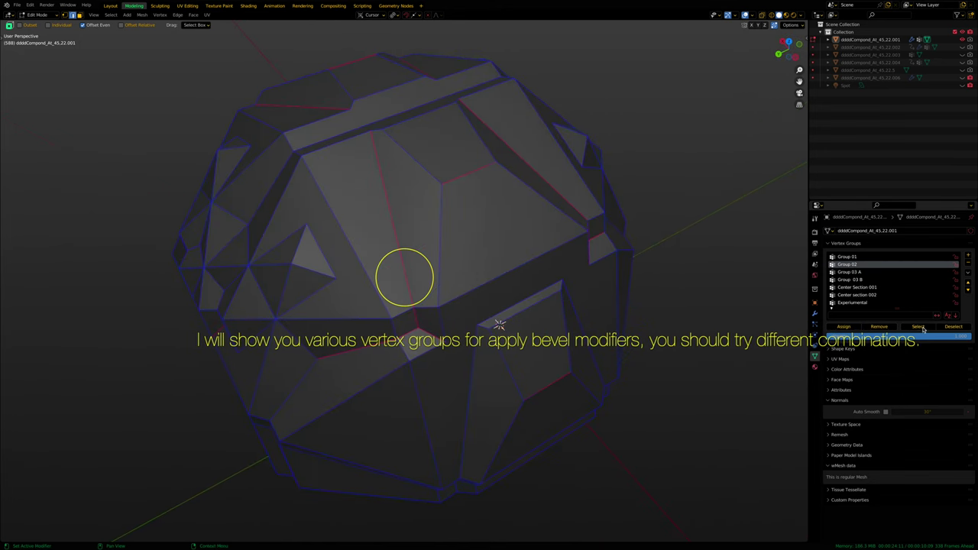
left_click(848, 272)
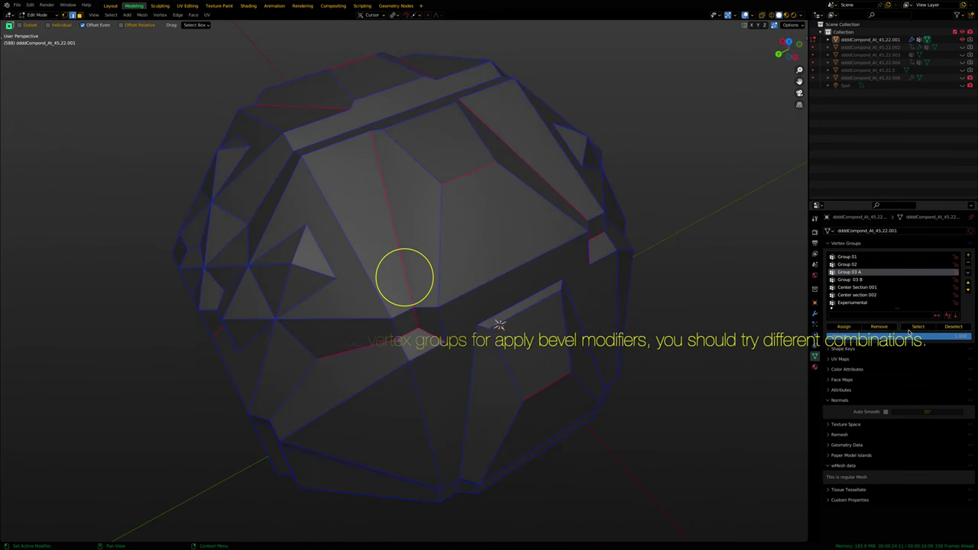
left_click(791, 61)
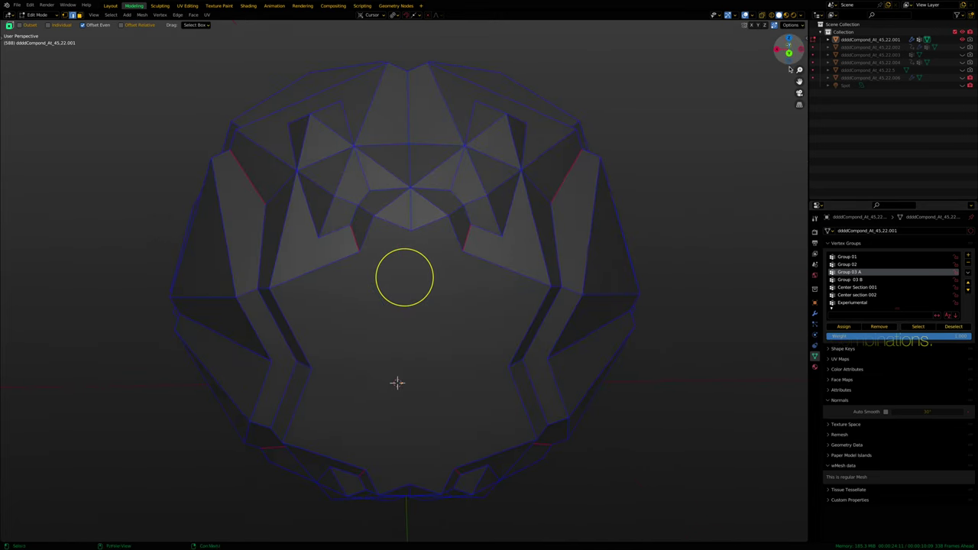
left_click_drag(788, 51, 795, 59)
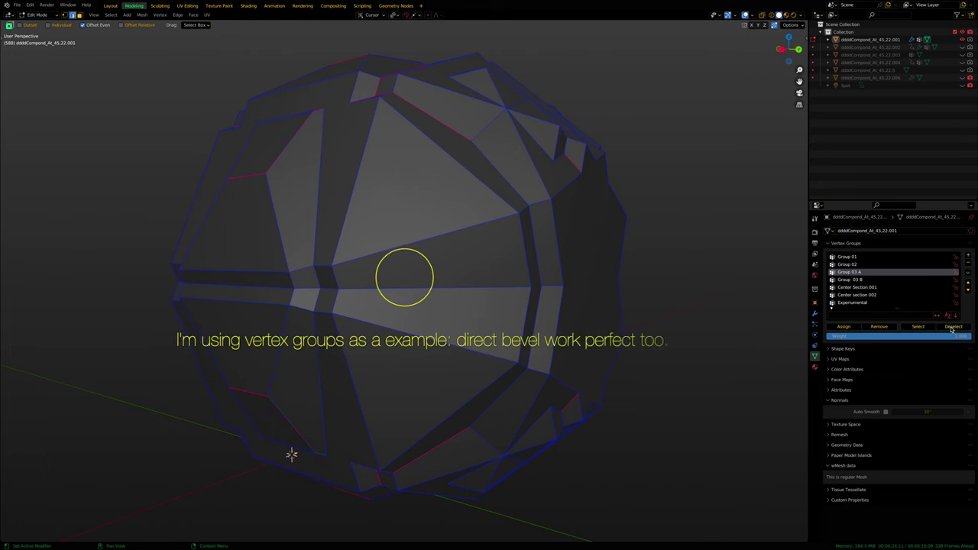
left_click(790, 47)
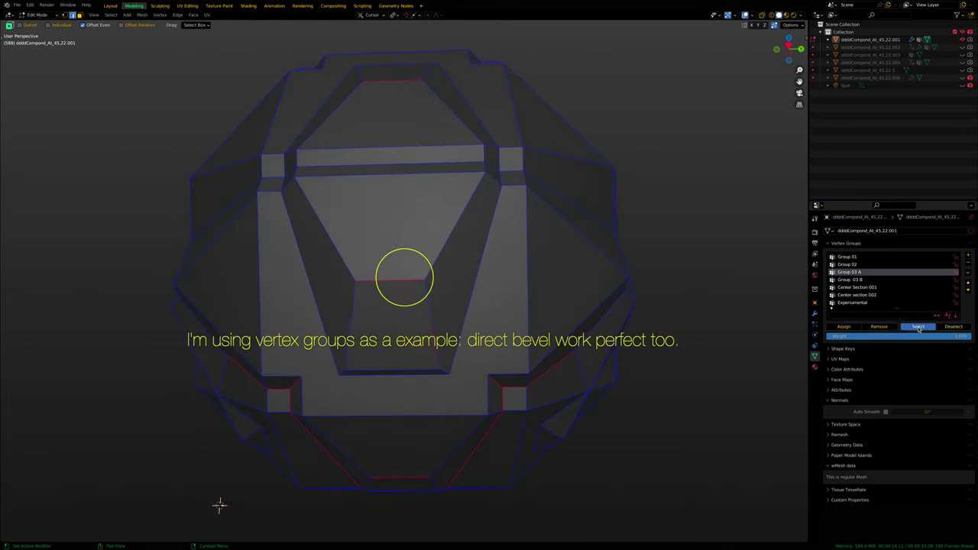
Activate Group 03 B and select its faces to preview which belong to it.
left_click(857, 281)
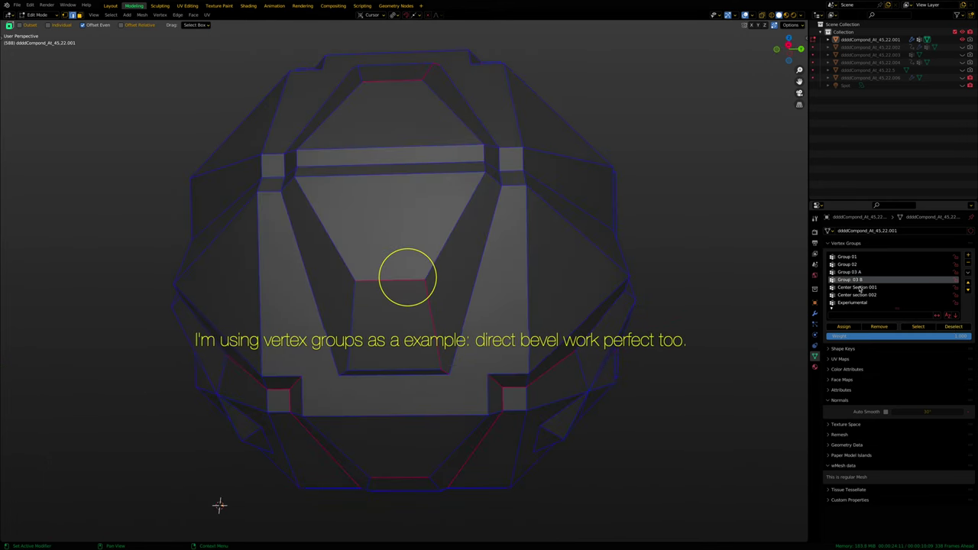
left_click(919, 327)
key("alt+a")
left_click(919, 327)
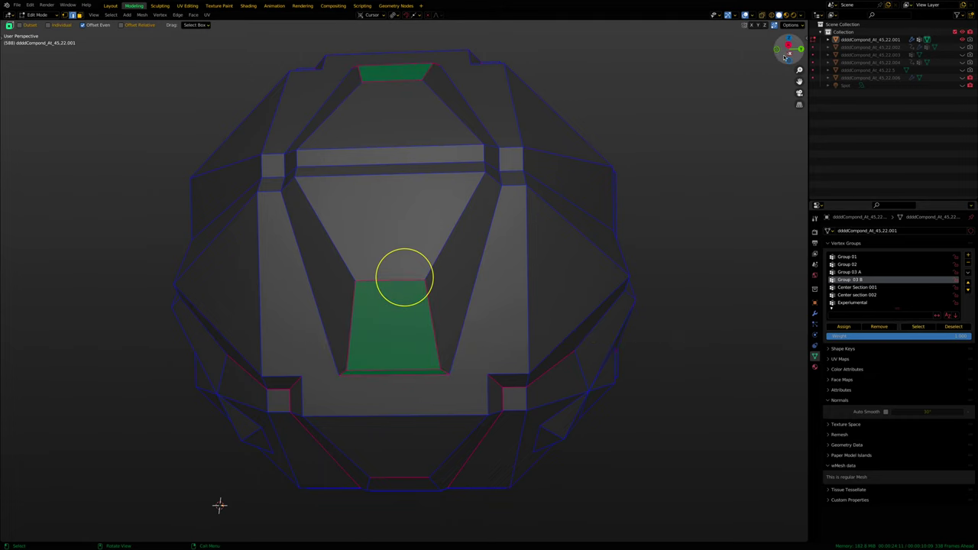
left_click_drag(780, 55, 799, 73)
Activate the Center Section 001 and Center section 002 groups, then show the bevel modifier stack.
left_click(873, 288)
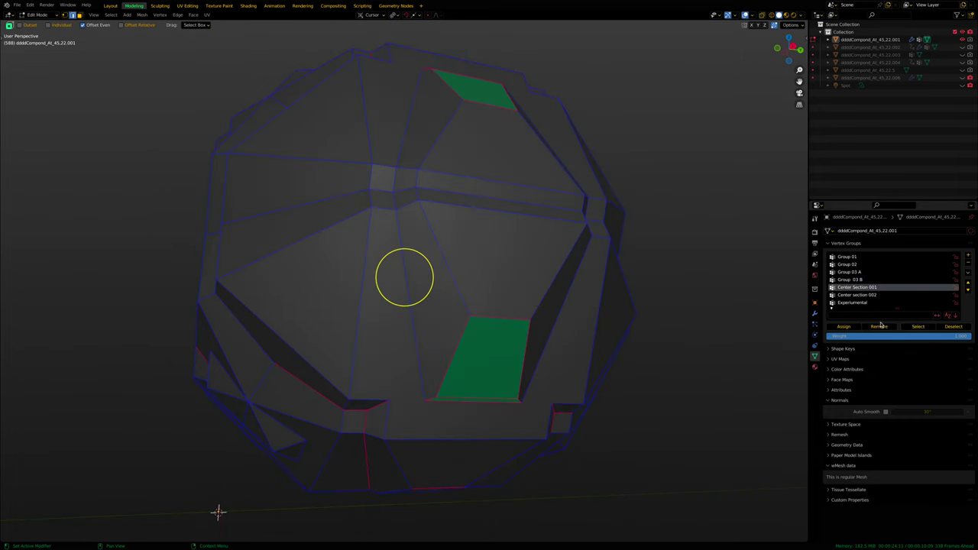
left_click(861, 296)
mouse_move(218, 512)
middle_mouse_down()
mouse_move(284, 360)
mouse_move(367, 247)
mouse_move(399, 321)
mouse_move(395, 436)
mouse_move(404, 276)
middle_mouse_up()
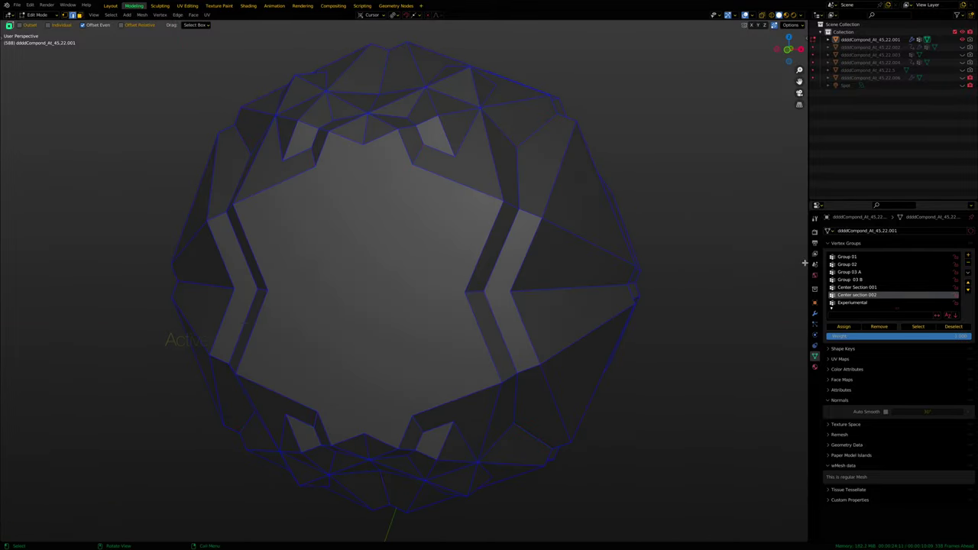
left_click(815, 313)
Return to Object Mode and enable viewport display of the lower bevel modifiers.
middle_click_drag(444, 489, 491, 522)
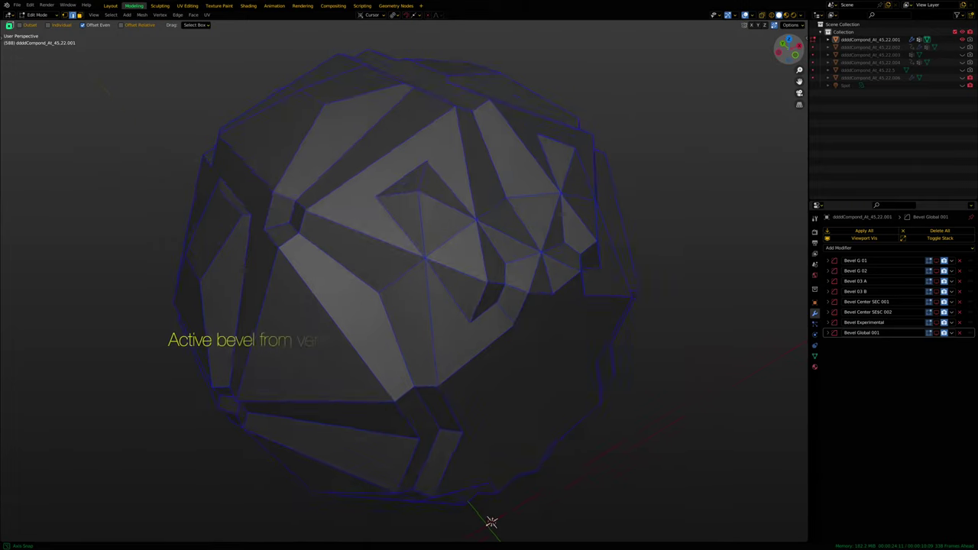
key("Tab")
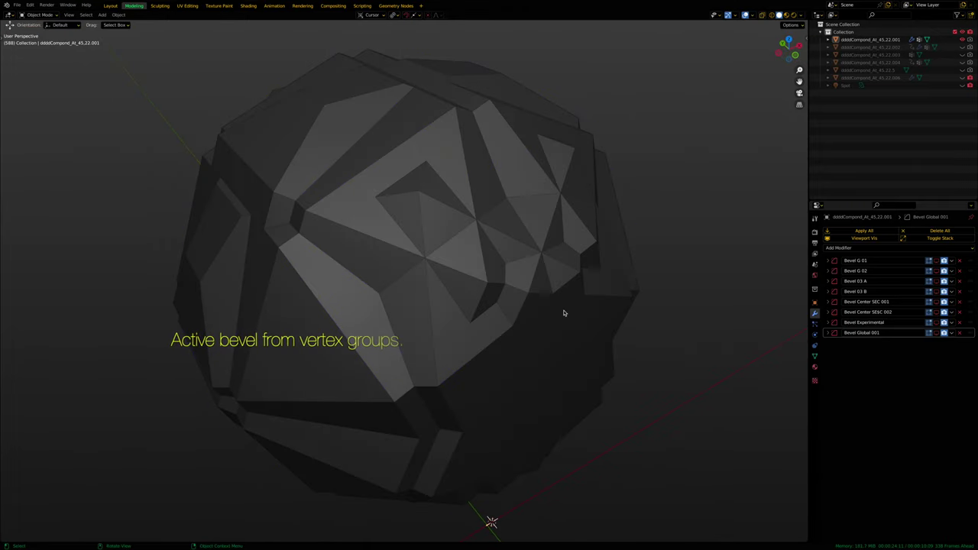
middle_click_drag(775, 81, 910, 312)
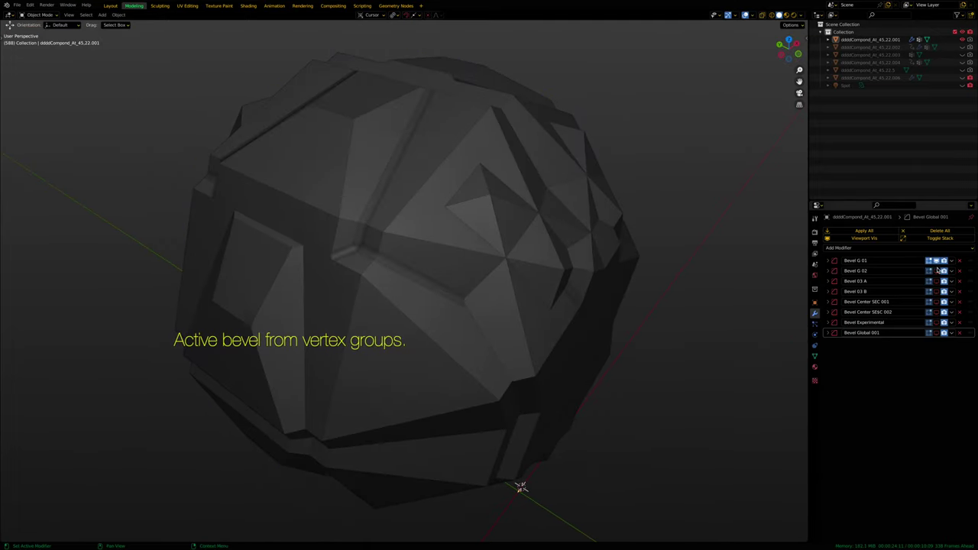
left_click_drag(937, 301, 938, 333)
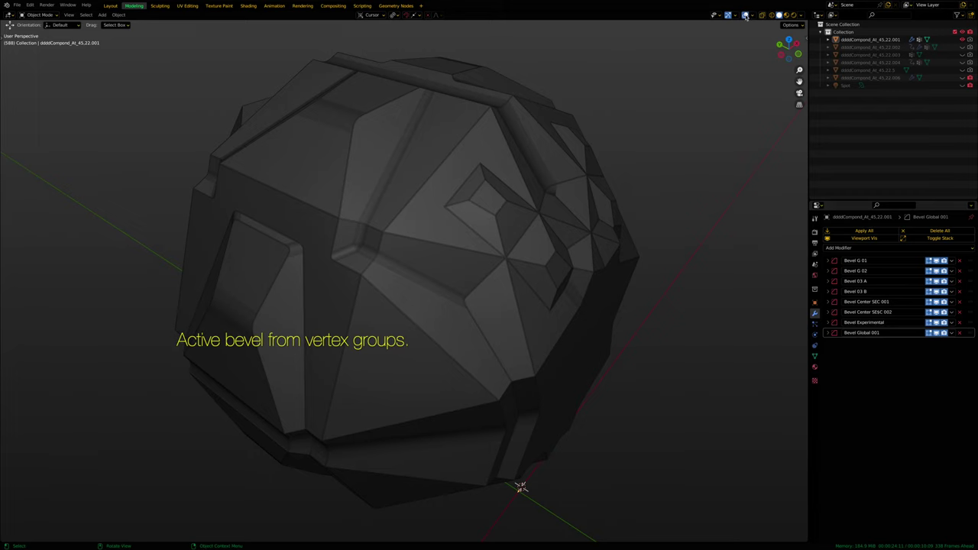
Enable viewport display of Bevel 03 A and B and toggle the Bevel Experimental modifier.
left_click_drag(789, 49, 772, 68)
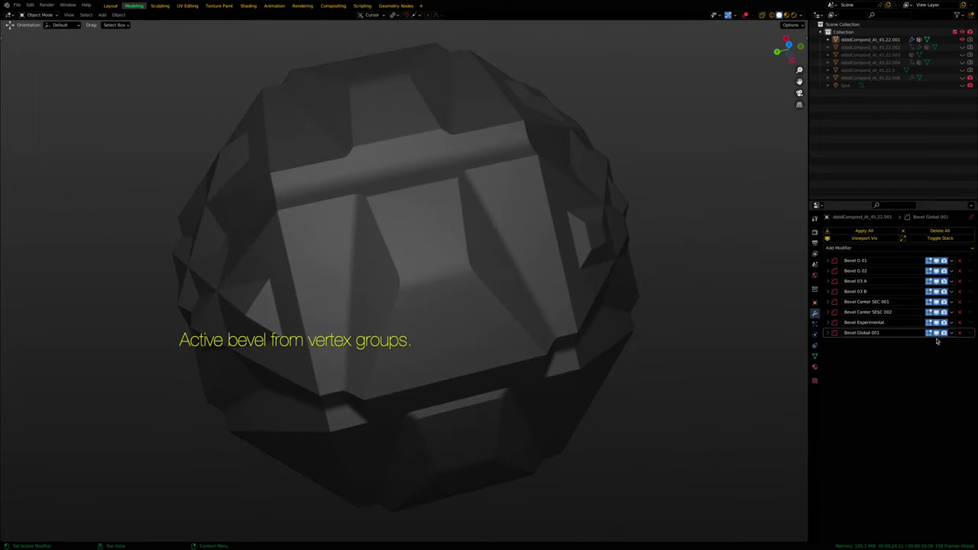
mouse_move(938, 285)
left_mouse_down()
mouse_move(937, 295)
mouse_move(937, 260)
left_mouse_up()
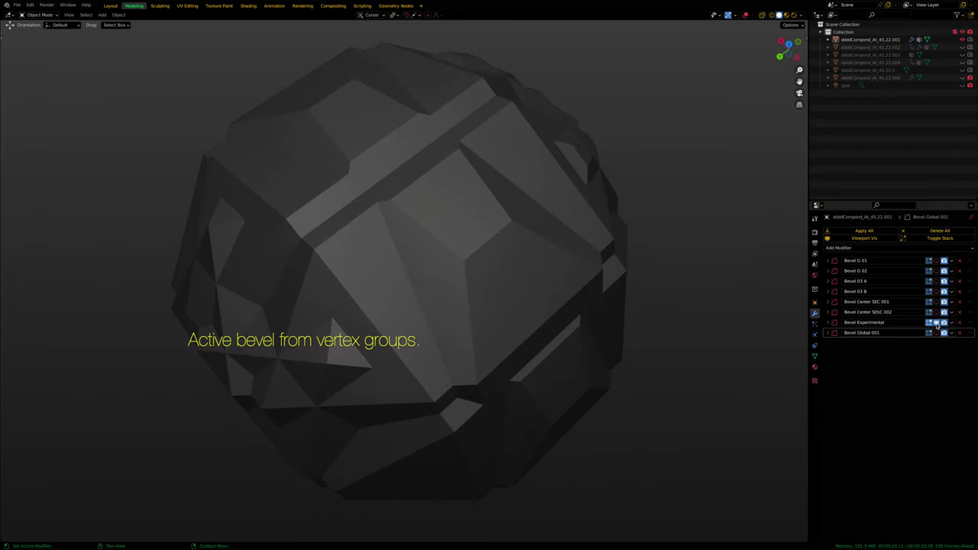
left_click_drag(788, 57, 774, 61)
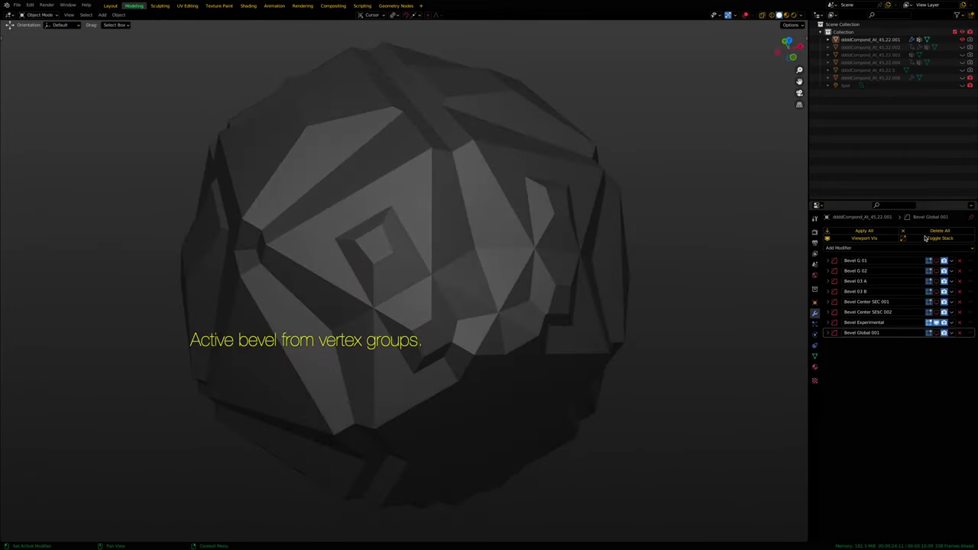
left_click(936, 324)
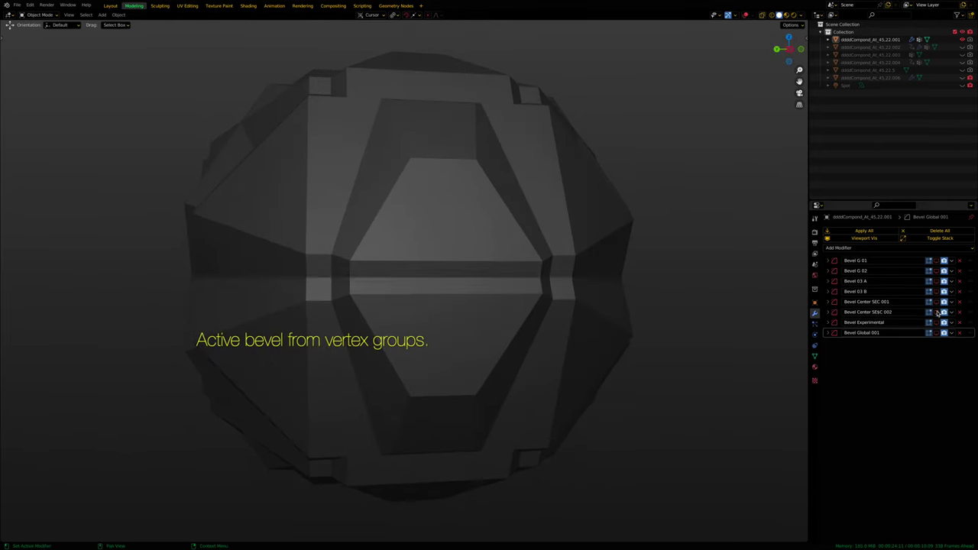
Orbit and zoom around the ball to inspect the bevelled edges from several angles.
left_click_drag(798, 65, 790, 49)
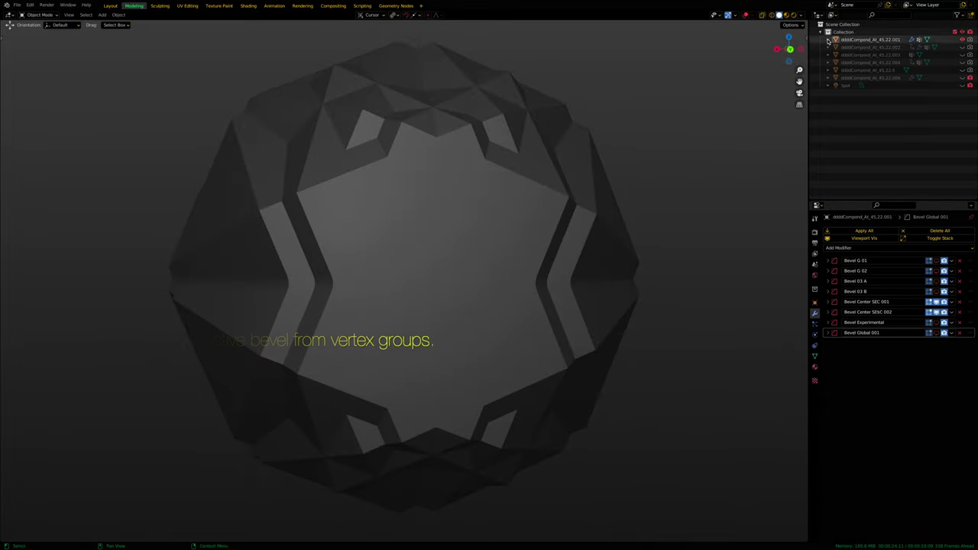
left_click_drag(788, 48, 827, 112)
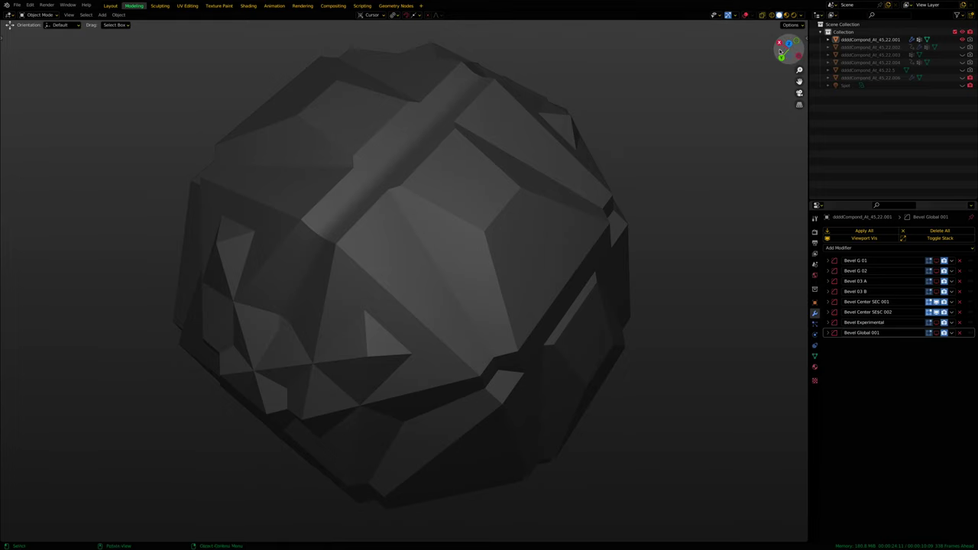
left_click_drag(780, 51, 939, 306)
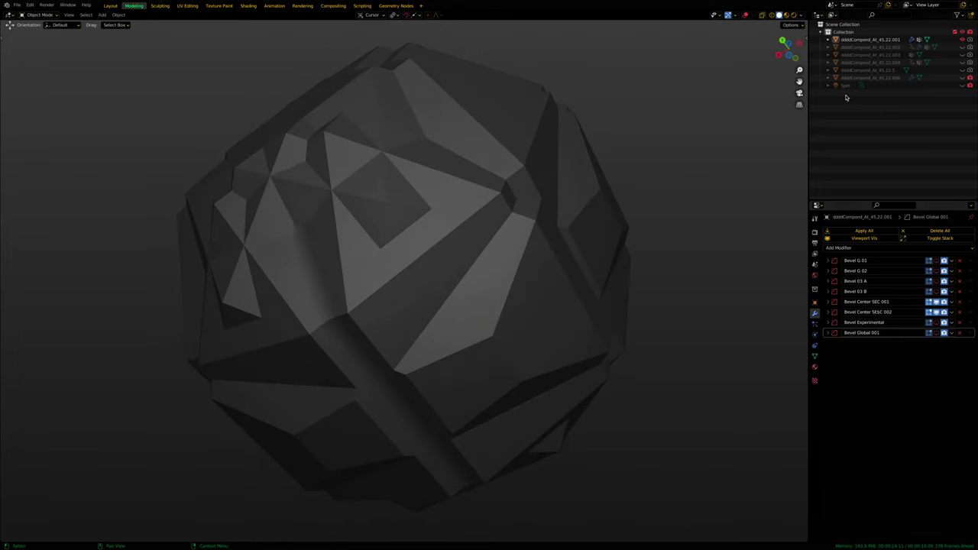
left_click_drag(789, 48, 933, 287)
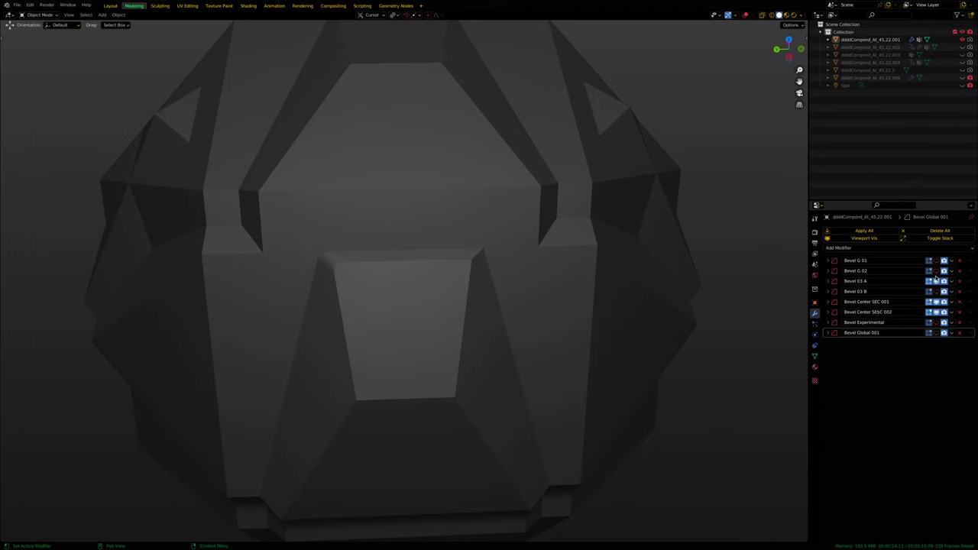
left_click_drag(789, 47, 795, 53)
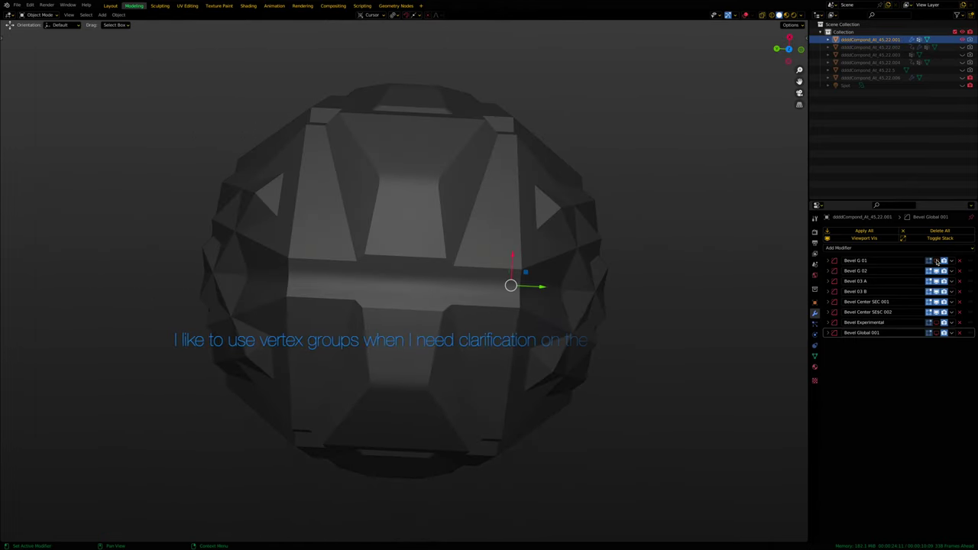
left_click_drag(788, 47, 778, 55)
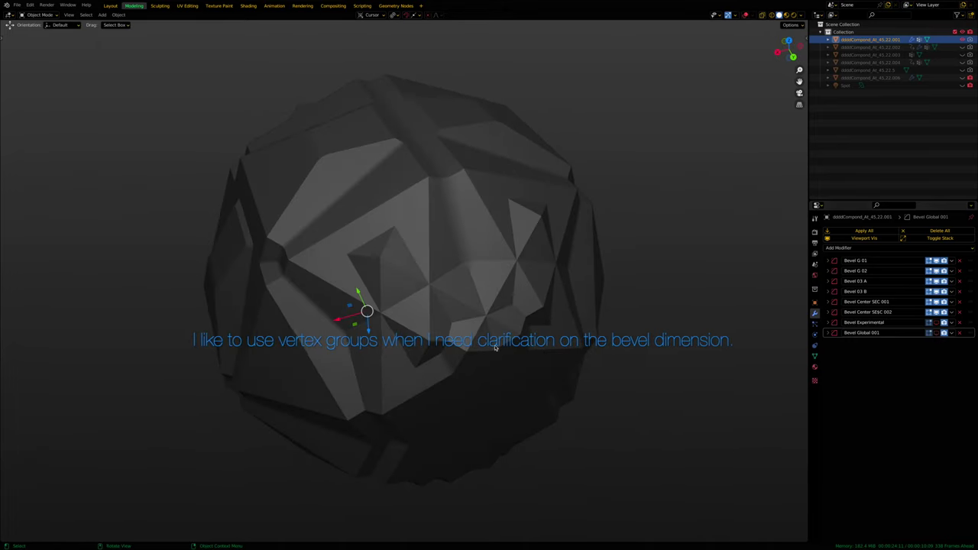
scroll(512, 200, "up", 3)
middle_click_drag(513, 201, 768, 151)
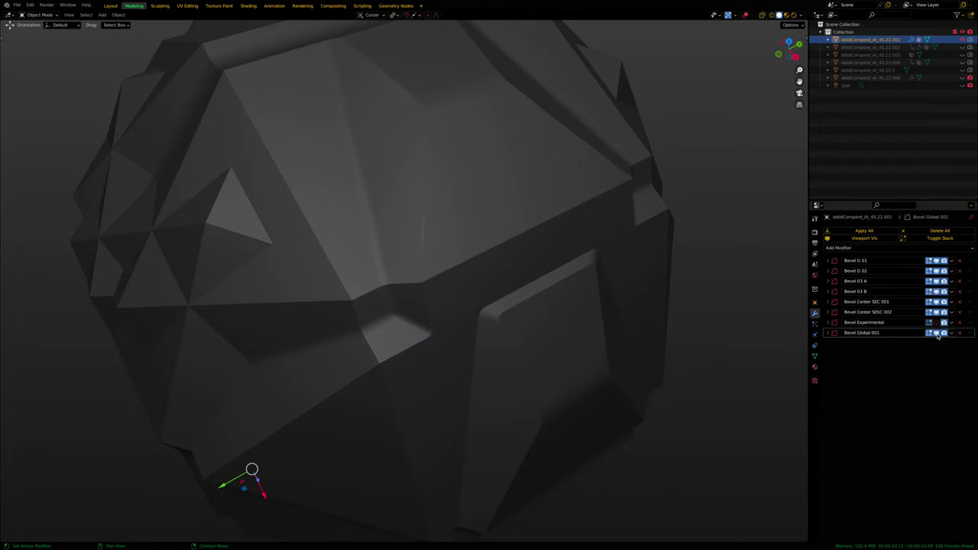
scroll(476, 279, "down", 3)
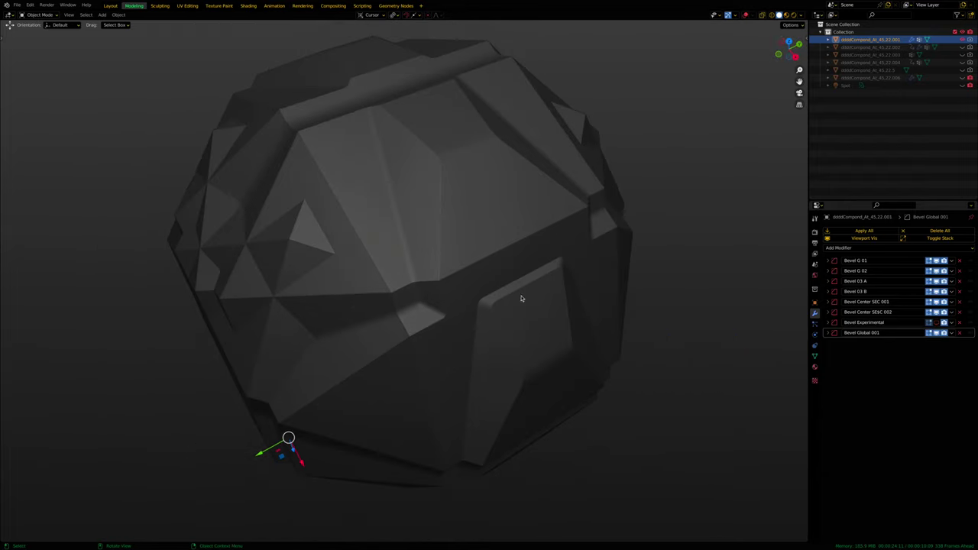
Maximize the viewport, frame the whole ball, and cycle through front, side and top orthographic views.
key("ctrl+alt+space")
mouse_move(742, 260)
middle_mouse_down()
mouse_move(543, 298)
mouse_move(705, 291)
mouse_move(618, 247)
mouse_move(568, 374)
mouse_move(540, 375)
mouse_move(696, 189)
middle_mouse_up()
key("q")
left_click(544, 296)
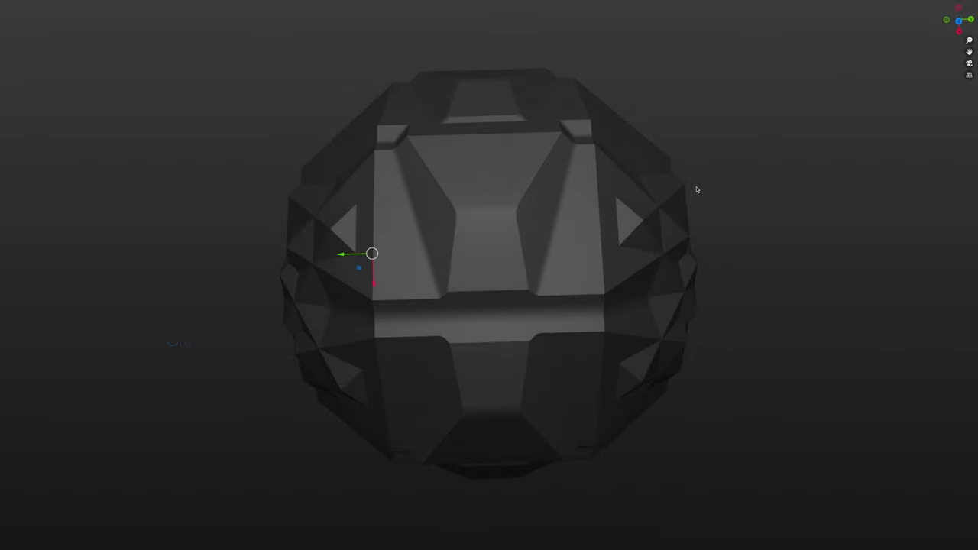
left_click(971, 19)
left_click(971, 20)
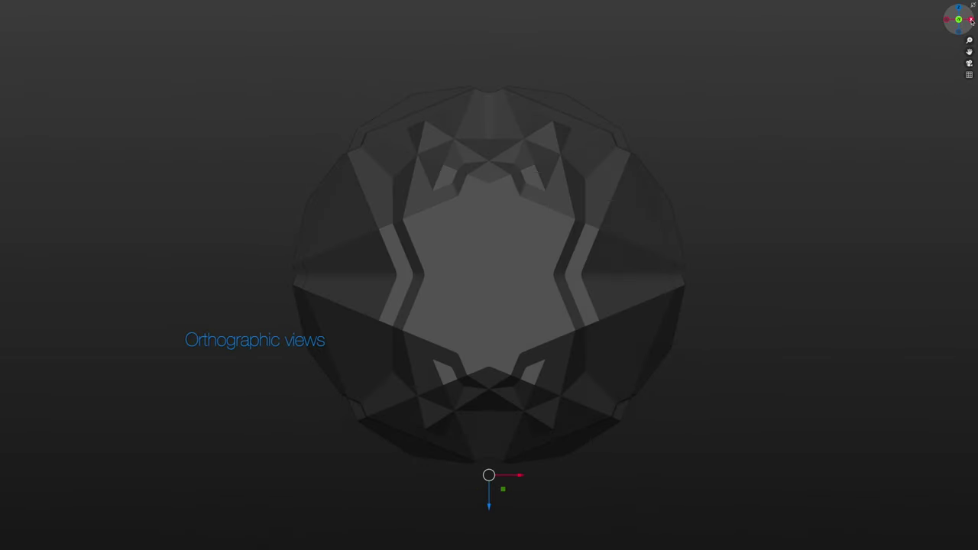
left_click(960, 7)
left_click(960, 7)
left_click(959, 7)
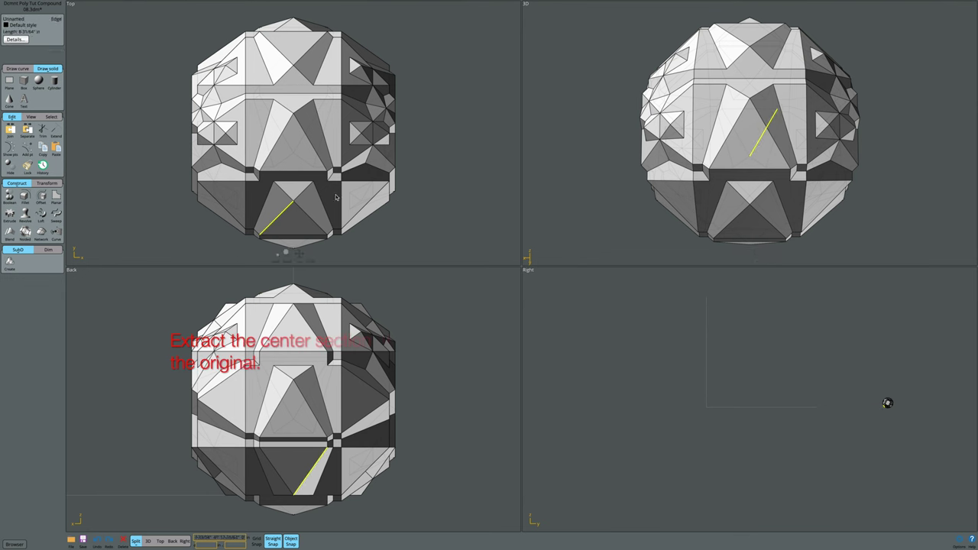
Select the ball with both cutting lines and run Boolean Merge to split out the centre band.
left_click(293, 138)
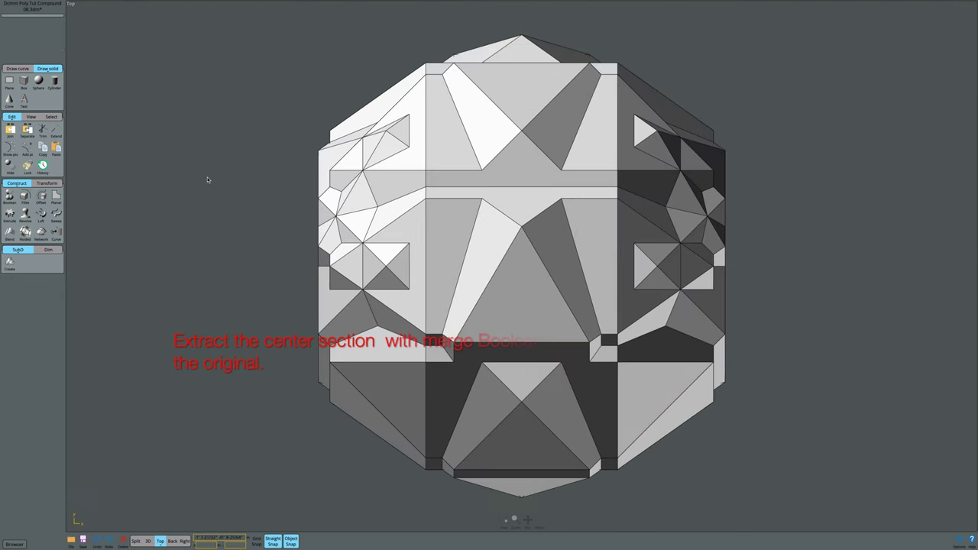
left_click(386, 228)
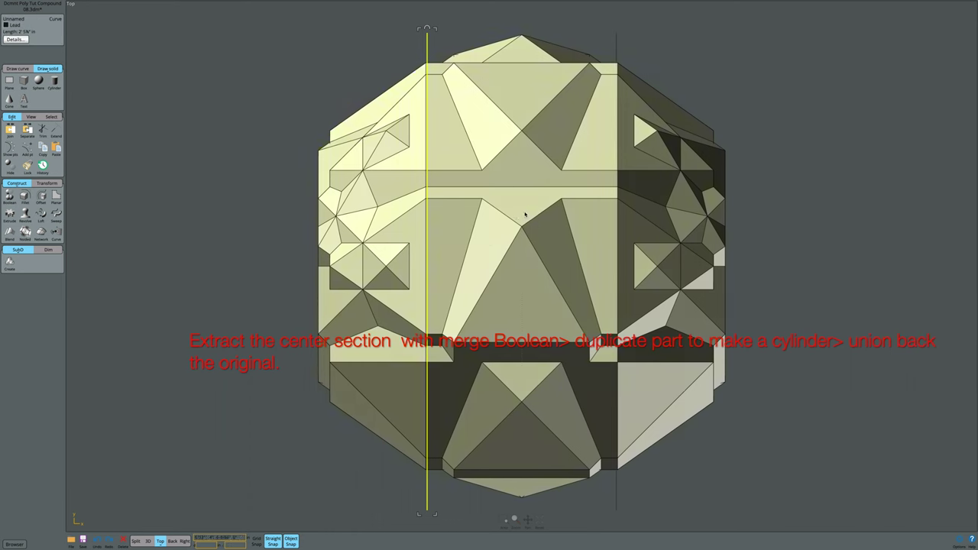
key("ctrl+a")
left_click(12, 196)
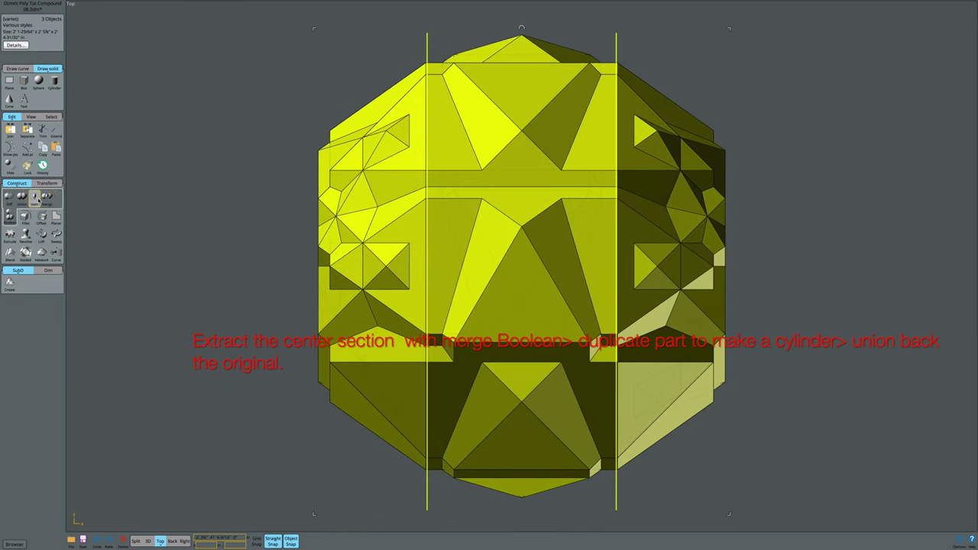
key("Return")
Inspect the split ball and undo the stray piece left beside it.
mouse_move(555, 209)
right_mouse_down()
mouse_move(585, 183)
mouse_move(687, 142)
right_mouse_up()
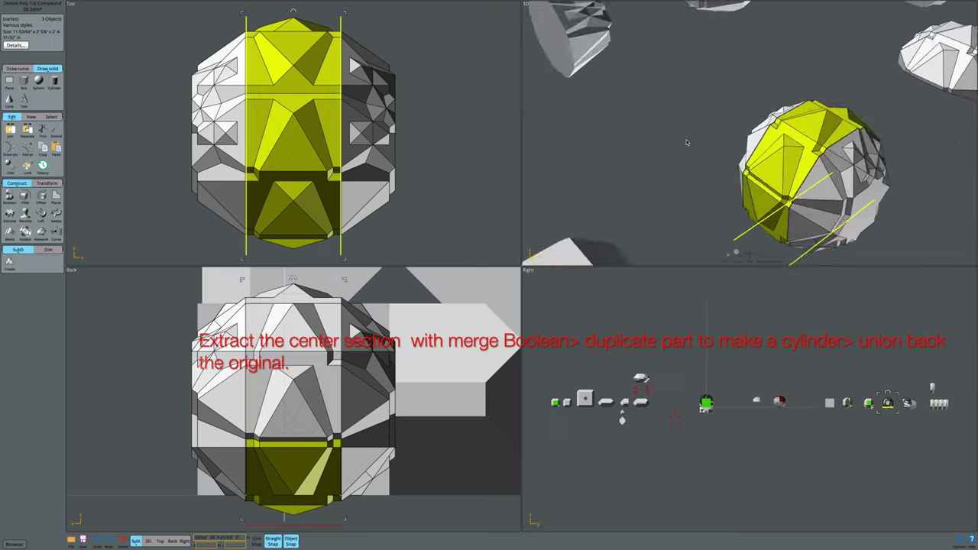
scroll(527, 197, "down", 3)
scroll(524, 195, "down", 2)
scroll(529, 202, "down", 2)
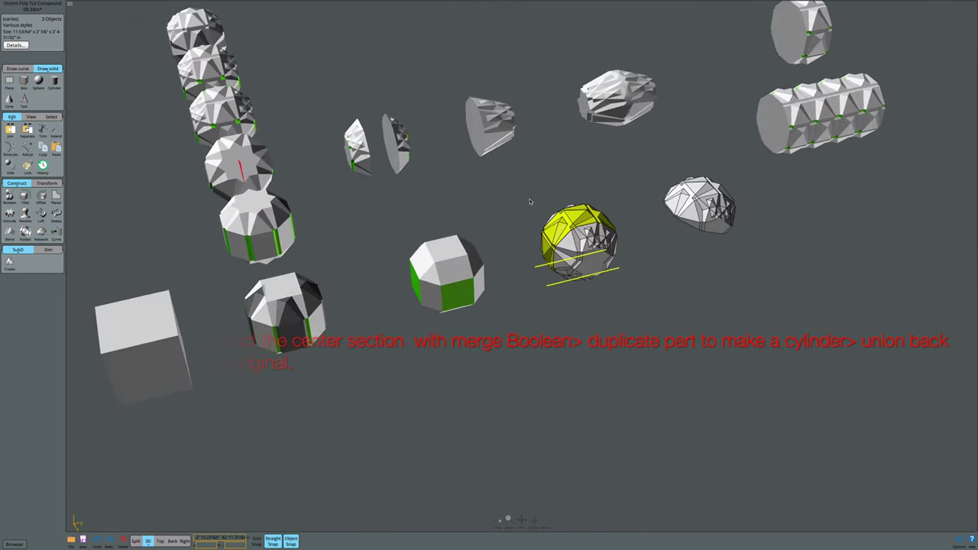
right_click_drag(530, 202, 532, 203)
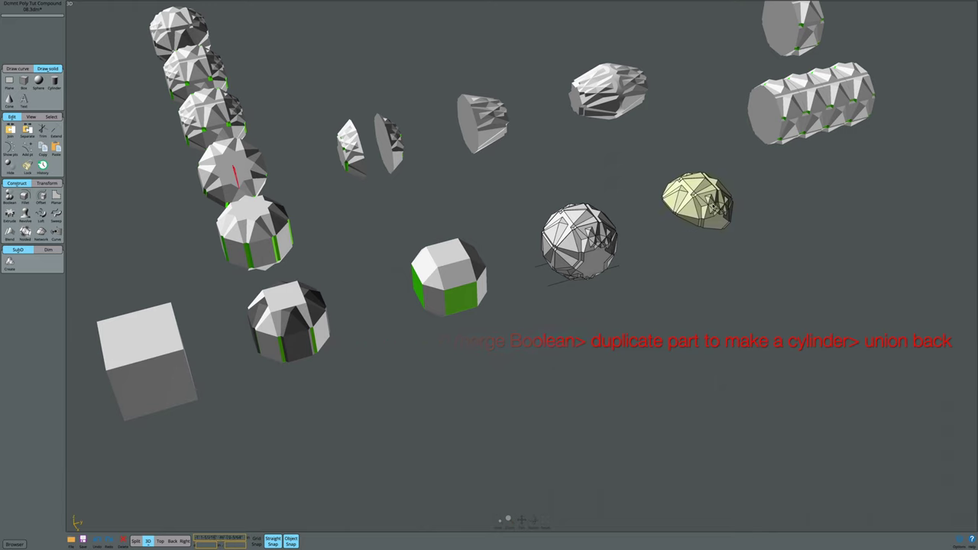
key("ctrl+z")
Select the centre band and move it out to the right beside the ball.
left_click(580, 221)
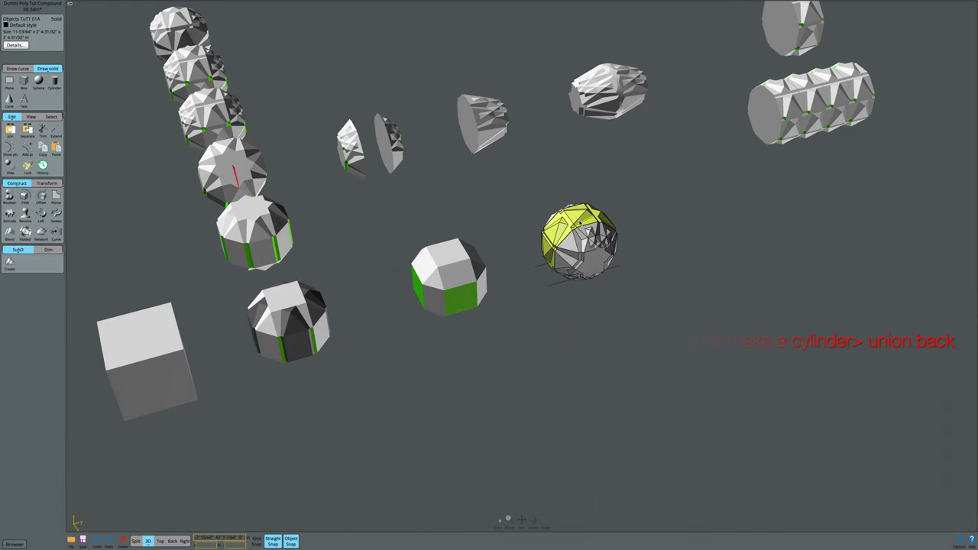
left_click_drag(570, 223, 712, 181)
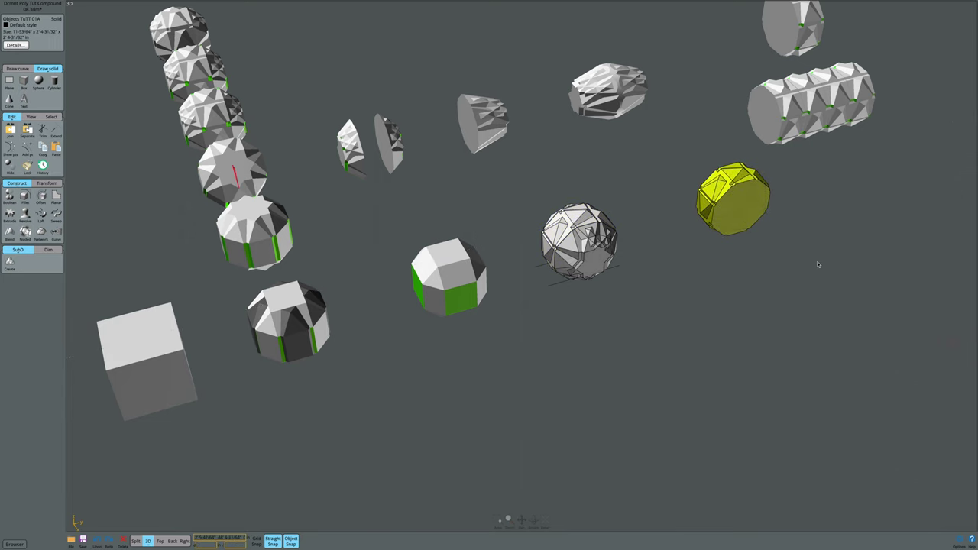
key("ctrl+z")
scroll(577, 241, "up", 5)
key("ctrl+y")
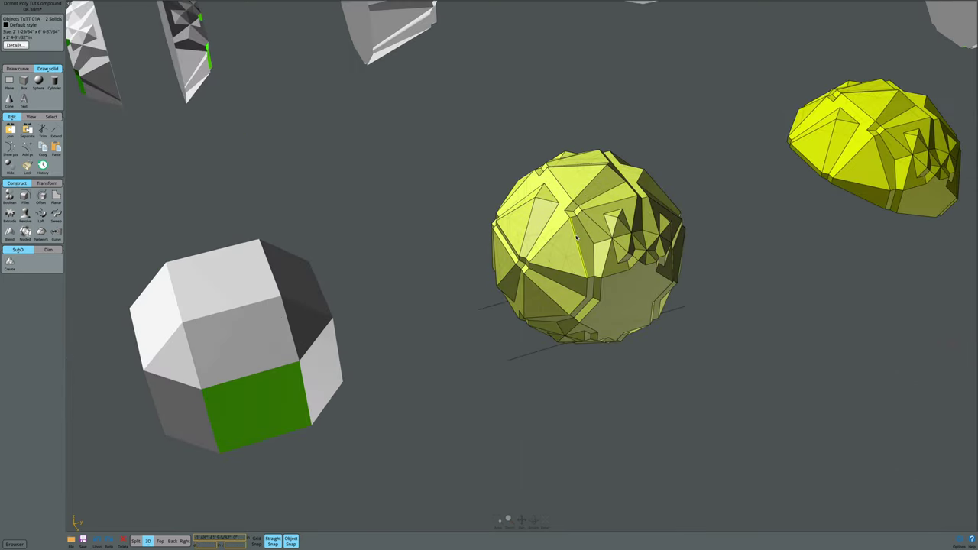
left_click(704, 160)
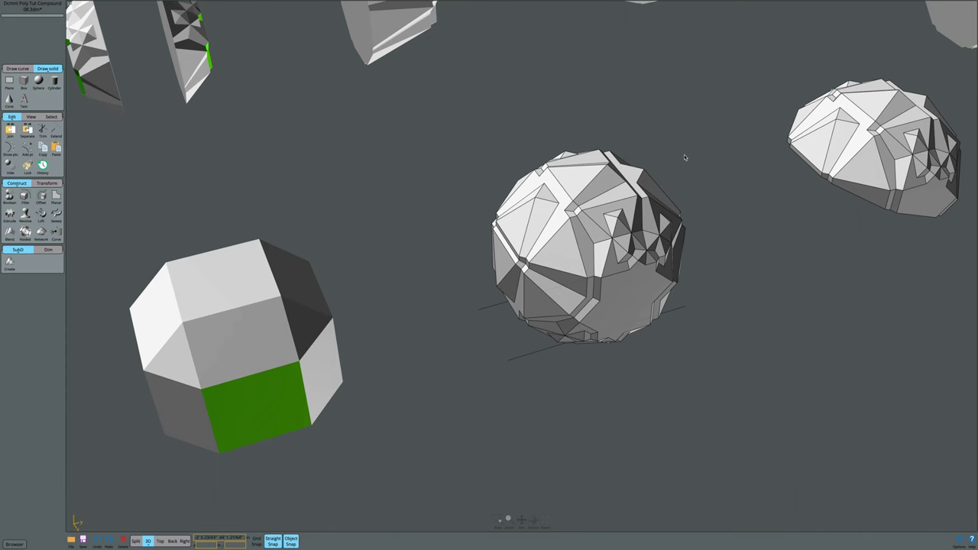
scroll(606, 184, "down", 5)
left_click_drag(796, 156, 840, 153)
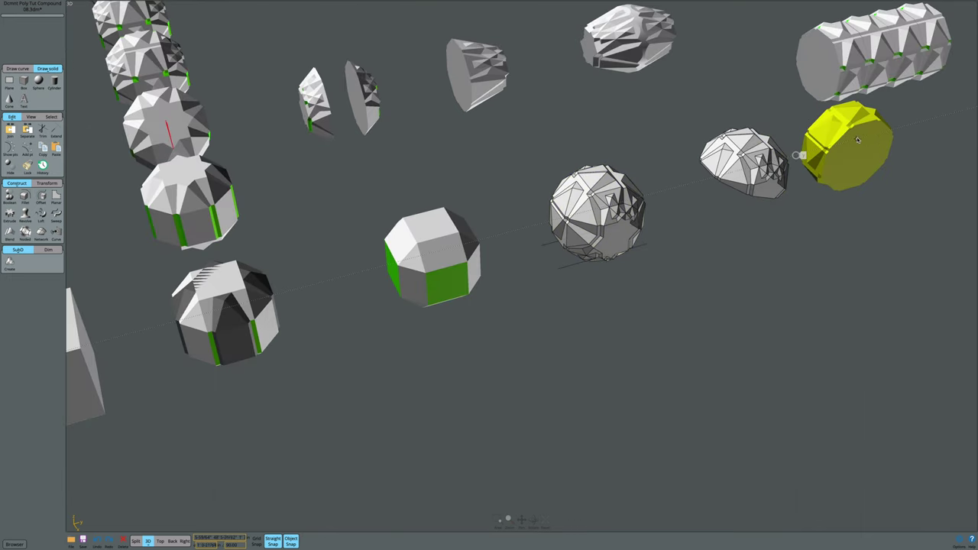
Place a copy of the band end to end with the original half and select both halves.
scroll(375, 303, "up", 5)
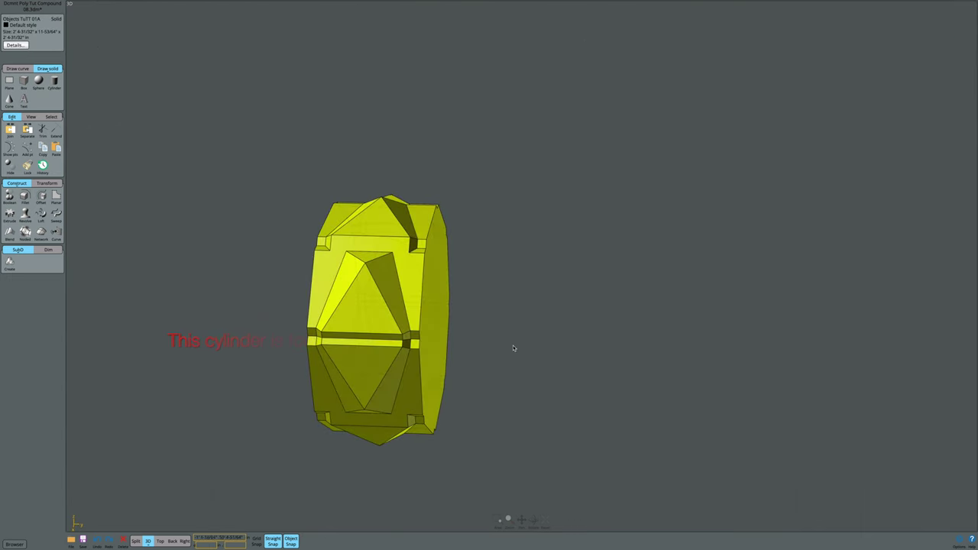
left_click_drag(416, 365, 524, 366, "ctrl")
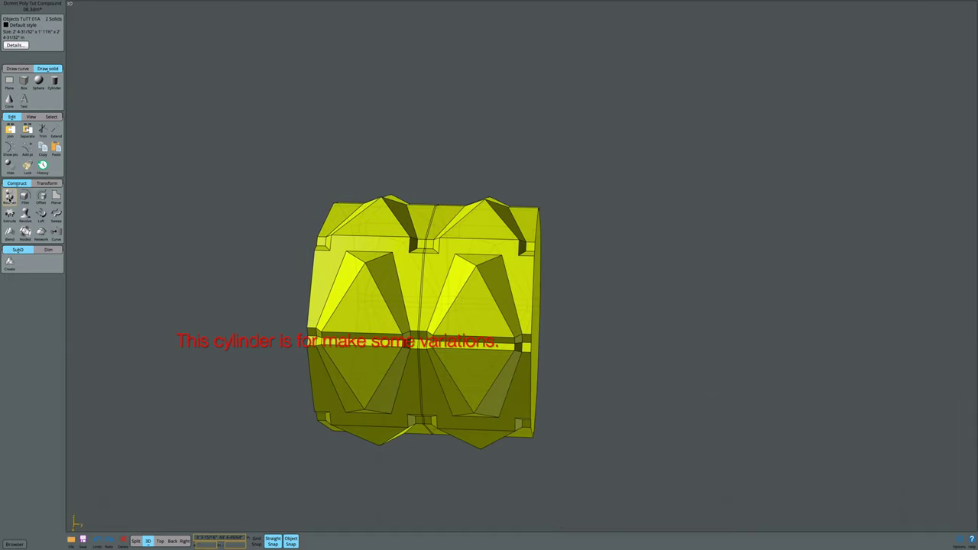
left_click_drag(407, 308, 644, 309, "ctrl")
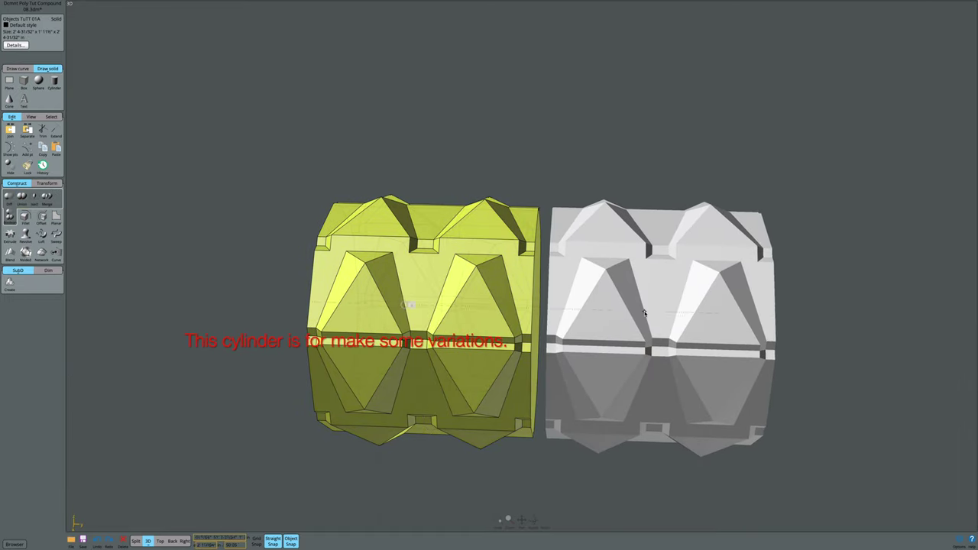
left_click(644, 308)
key("ctrl+a")
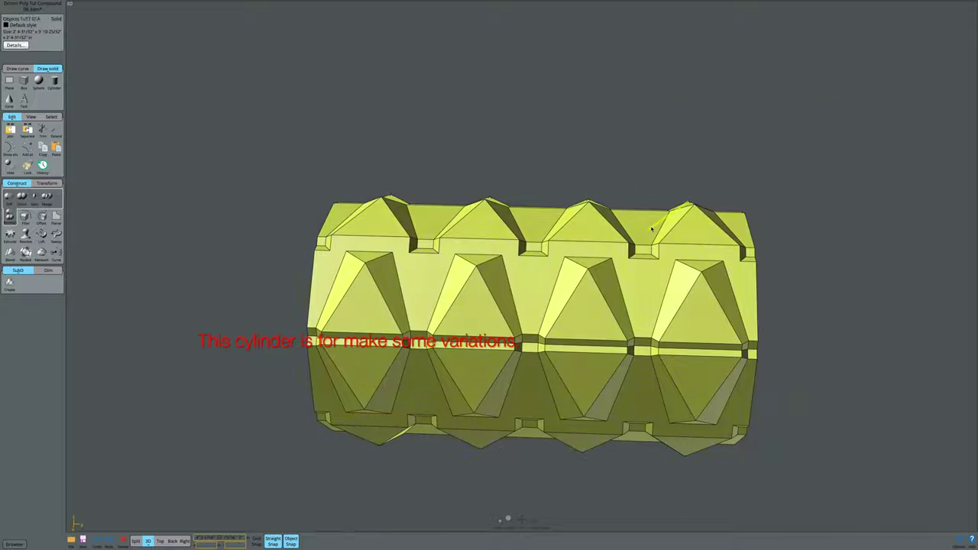
key("Escape")
Orbit around the joined pyramid-studded cylinder to view it from higher and side-on angles.
scroll(650, 224, "up", 3)
mouse_move(650, 225)
right_mouse_down()
mouse_move(583, 190)
mouse_move(614, 96)
right_mouse_up()
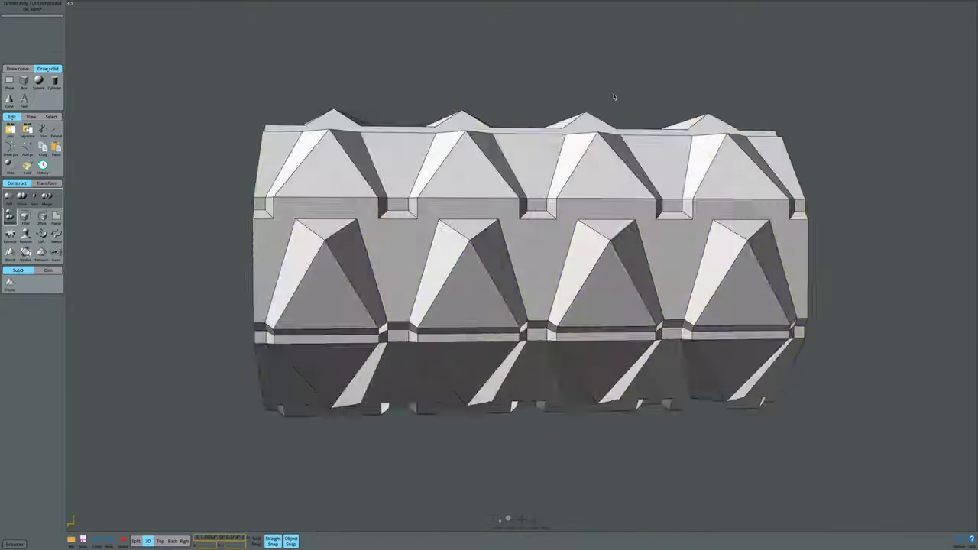
right_click_drag(614, 97, 505, 517)
left_click_drag(534, 520, 537, 441)
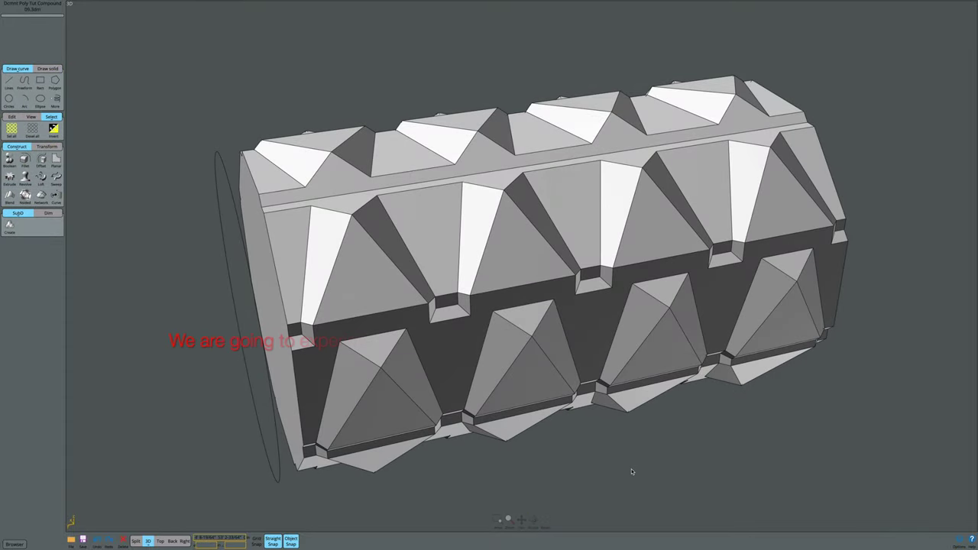
mouse_move(631, 471)
right_mouse_down()
mouse_move(670, 428)
mouse_move(690, 452)
right_mouse_up()
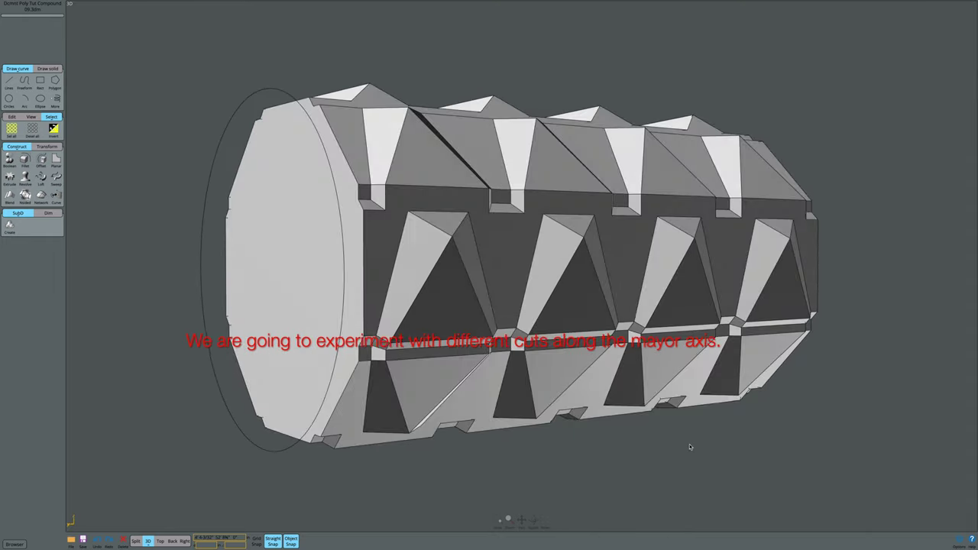
right_click_drag(690, 452, 686, 464)
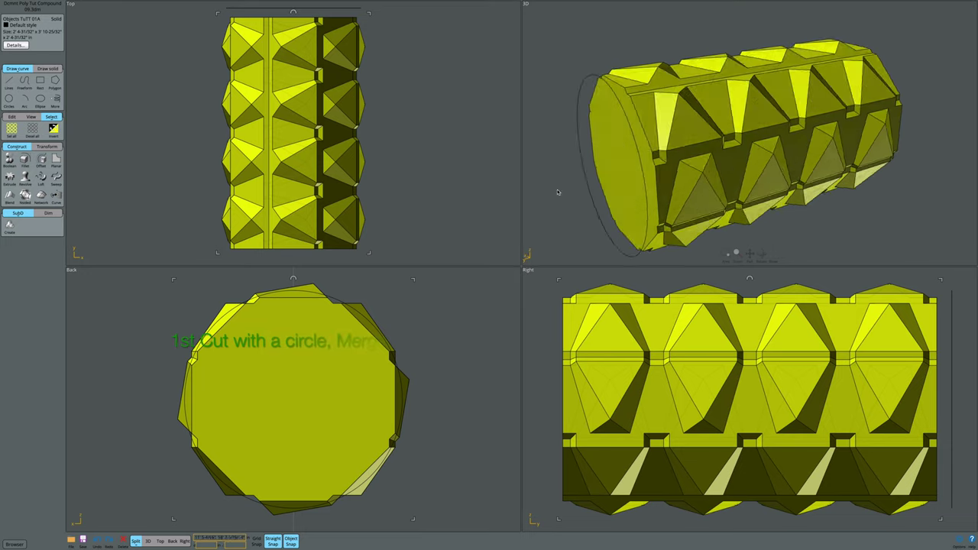
mouse_move(642, 191)
right_mouse_down()
mouse_move(719, 159)
mouse_move(738, 176)
right_mouse_up()
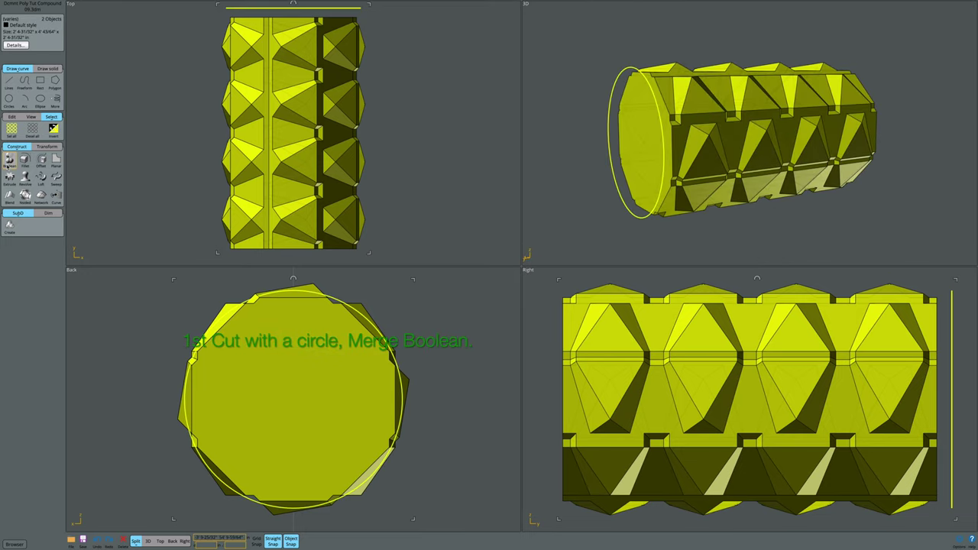
In the Back view alone, shrink the circle to sit inside the cylinder's outline.
left_click(173, 541)
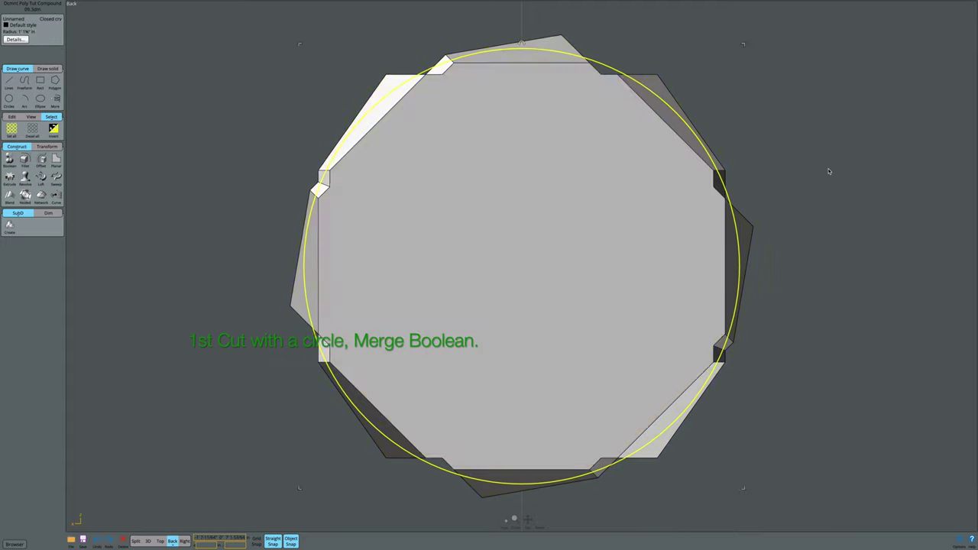
left_click_drag(756, 36, 742, 43)
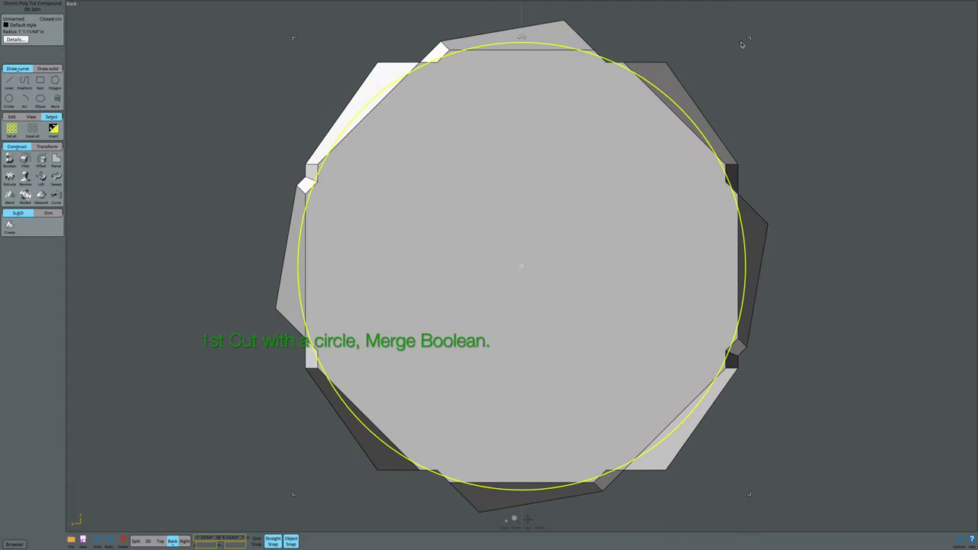
key("Tab")
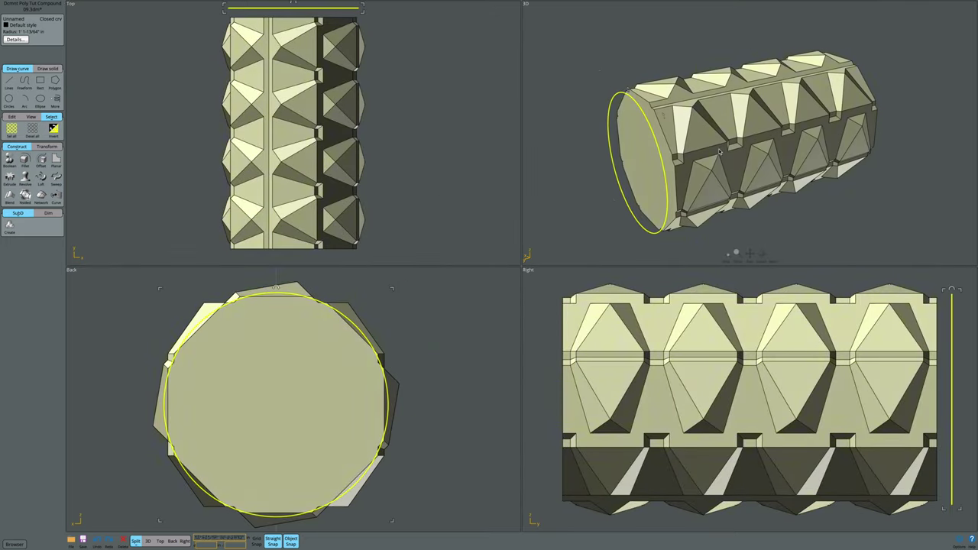
Merge the circle with the solid to split the cylinder into pieces, then orbit to check it.
key("ctrl+a")
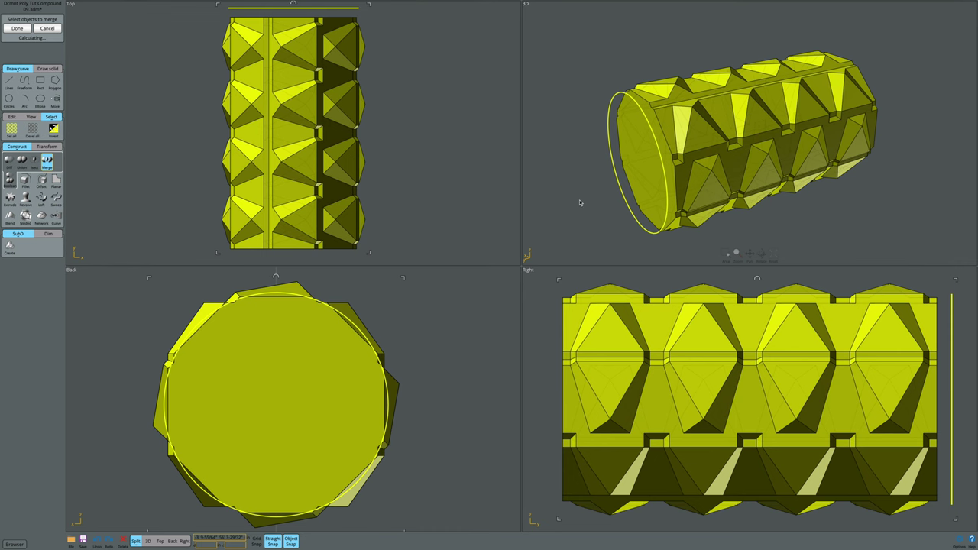
key("ctrl+a")
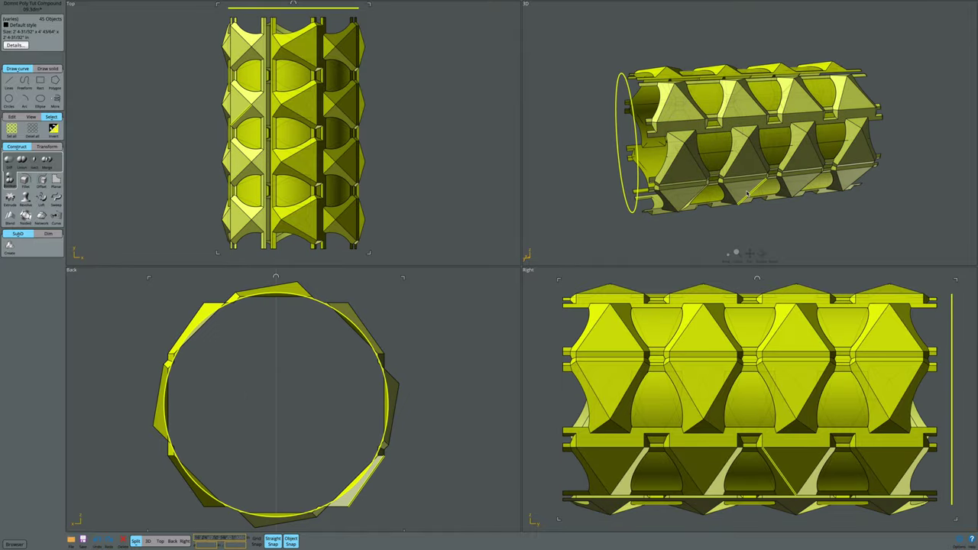
mouse_move(726, 222)
right_mouse_down()
mouse_move(701, 189)
mouse_move(891, 219)
right_mouse_up()
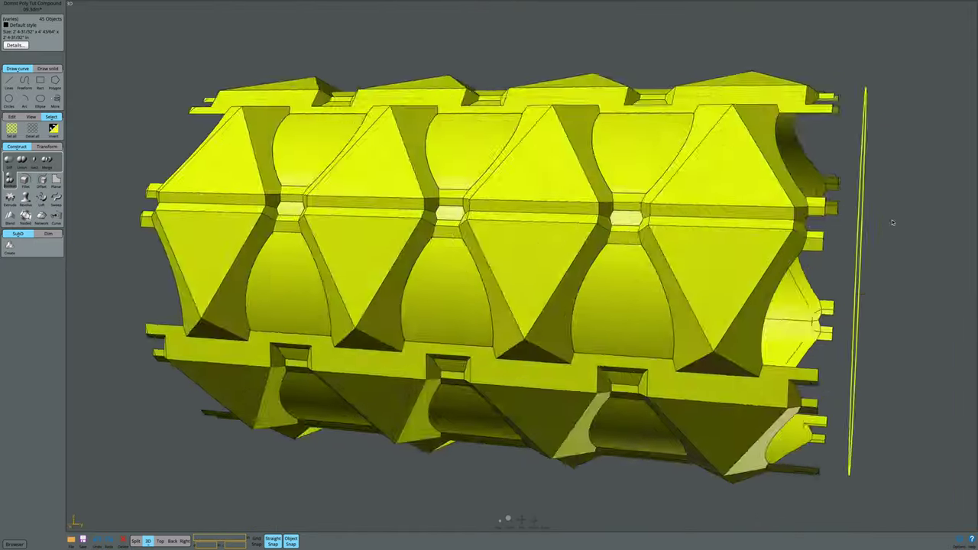
left_click(495, 56)
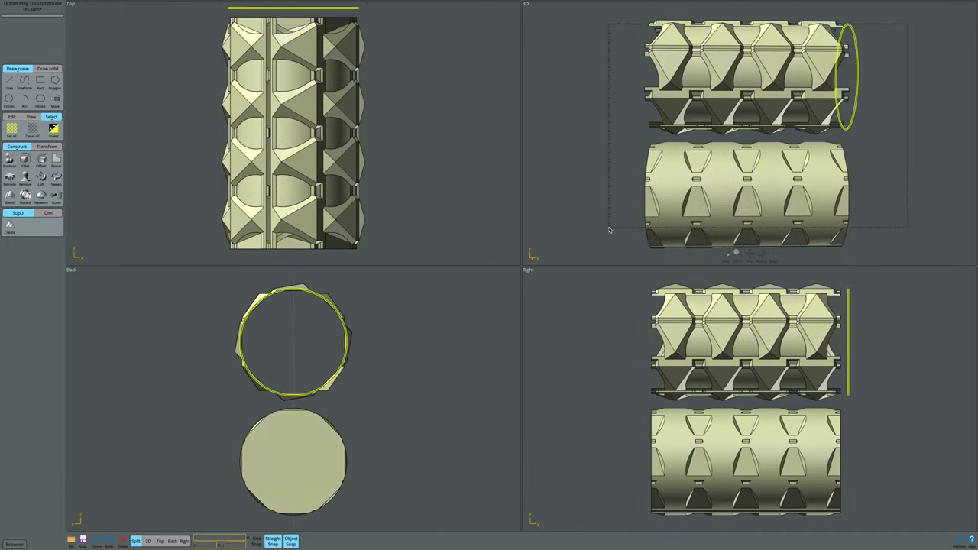
Window-select all 44 pieces, view them from the Right and in 3D, and bring up the rotation-angle keypad.
left_click_drag(610, 229, 586, 231)
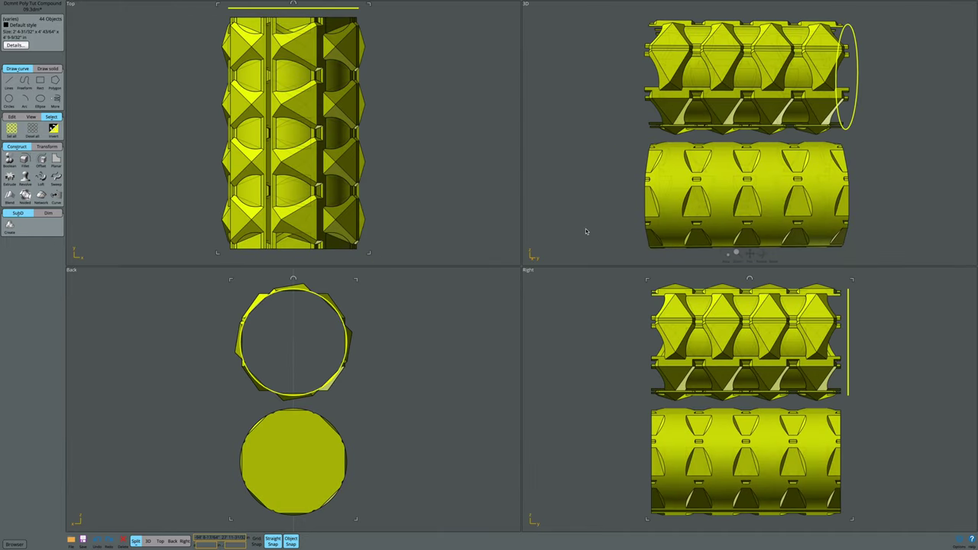
key("r")
key("3")
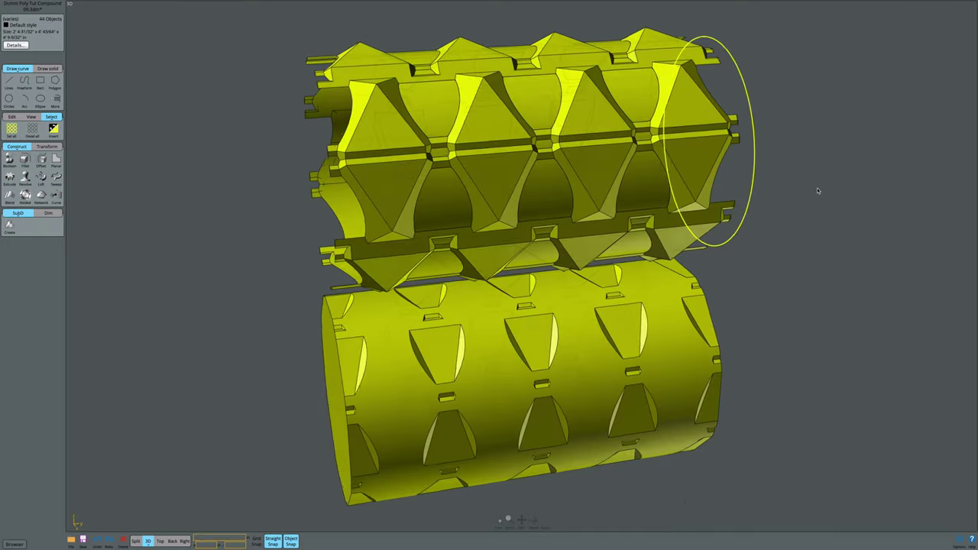
mouse_move(813, 188)
right_mouse_down()
mouse_move(777, 187)
mouse_move(714, 236)
right_mouse_up()
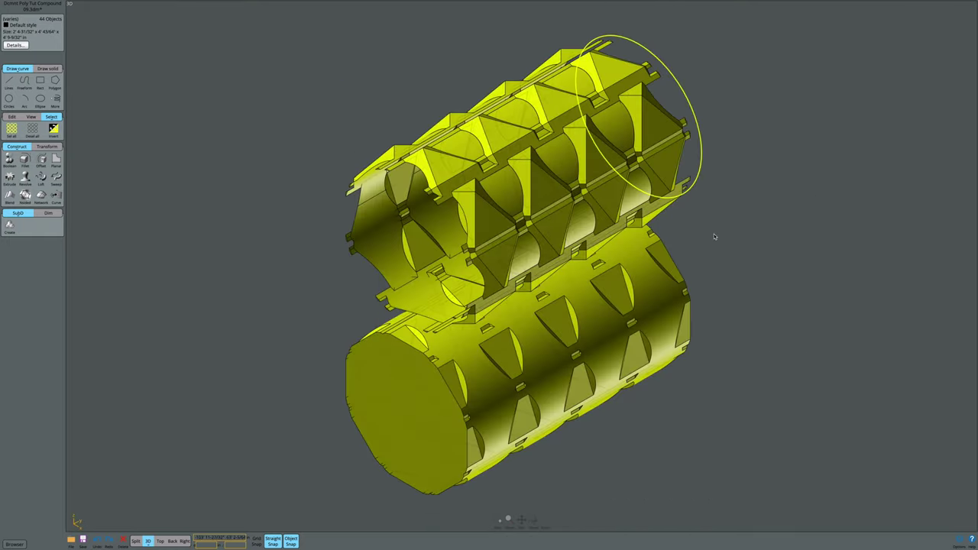
left_click(236, 544)
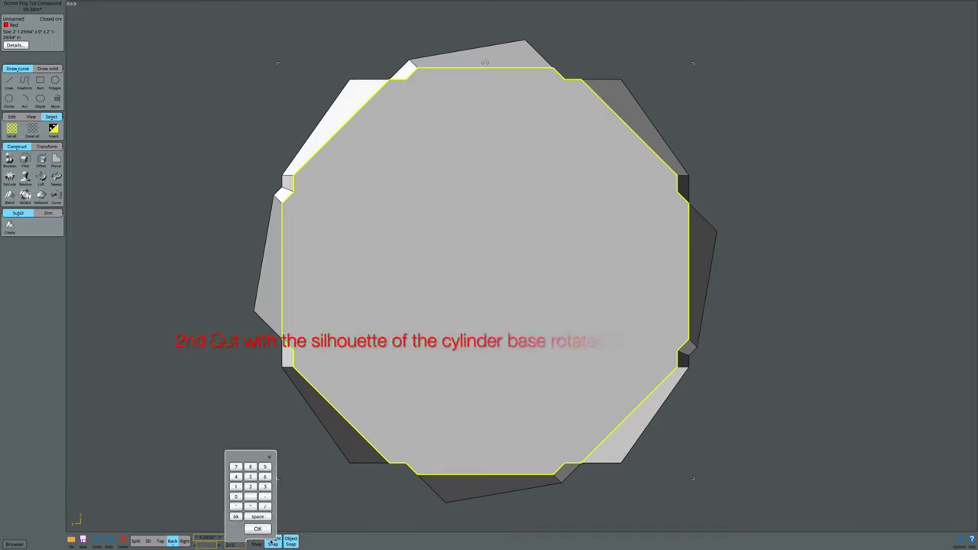
Rotate the base outline curve 22.5° and merge it with the solid using Boolean Merge.
left_click(266, 529)
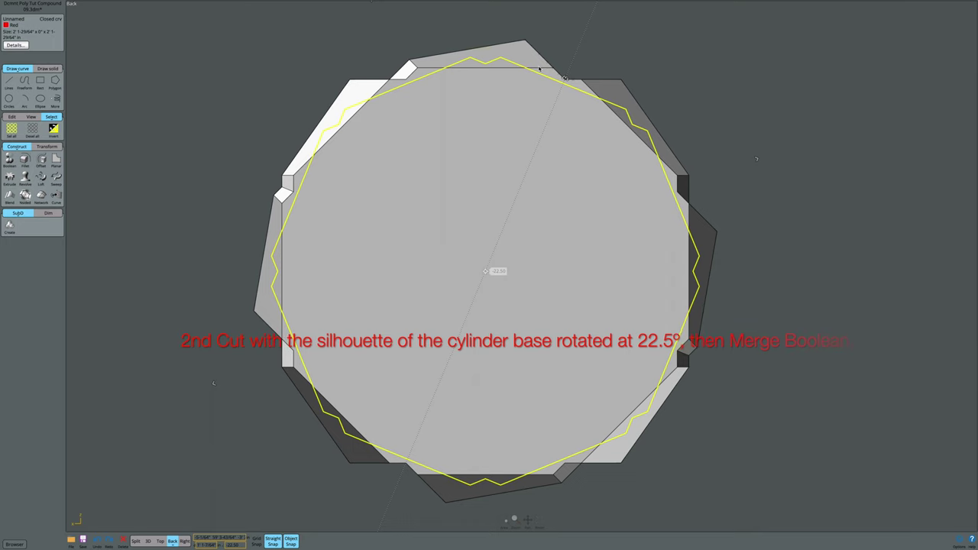
left_click(823, 201)
left_click(11, 128)
left_click(9, 159)
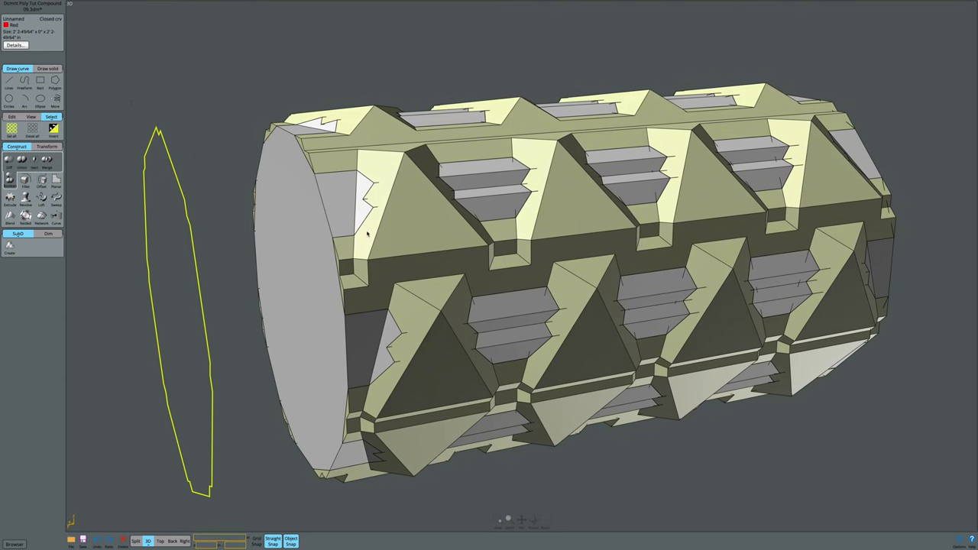
Select the cut cylinder's end cap face and delete it.
left_click(281, 222)
left_click(281, 222)
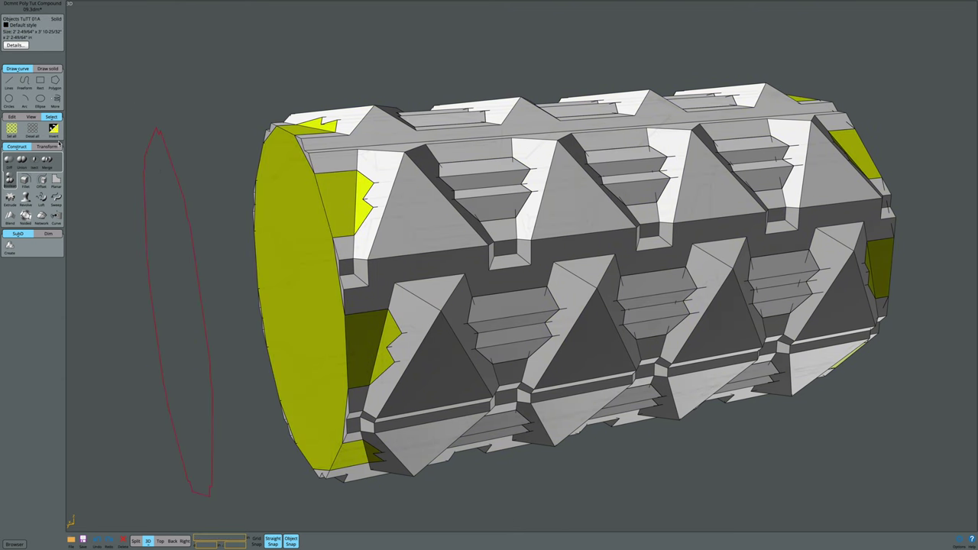
left_click(54, 129)
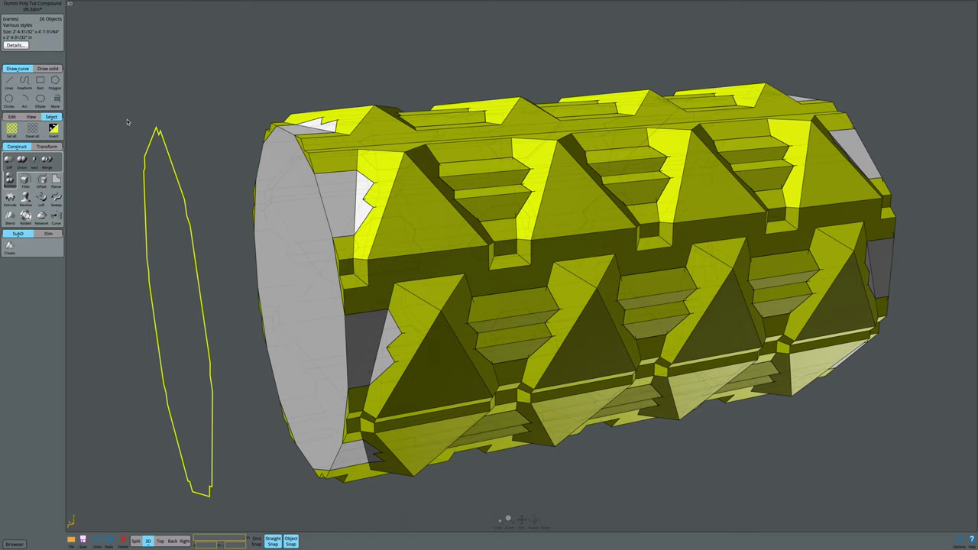
left_click(206, 93)
Orbit around the hollow cylinder, invert the selection to isolate the recess pieces, and view it end-on.
mouse_move(214, 92)
right_mouse_down()
mouse_move(280, 82)
mouse_move(406, 95)
mouse_move(472, 88)
right_mouse_up()
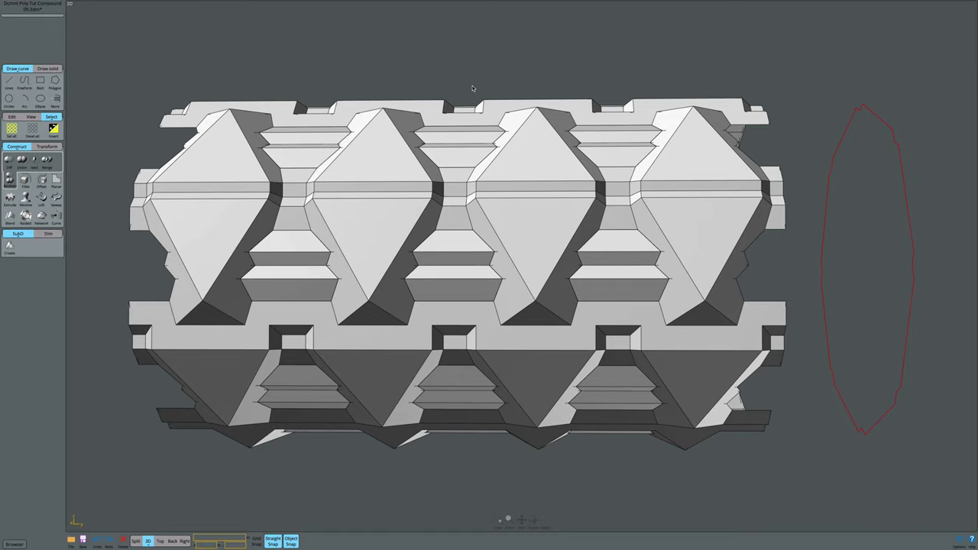
right_click_drag(472, 88, 302, 88)
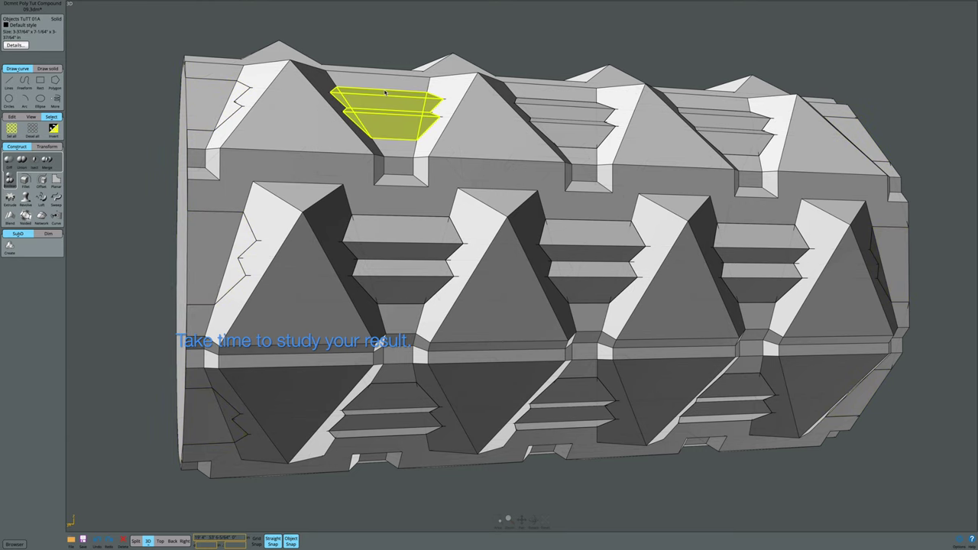
left_click(433, 31)
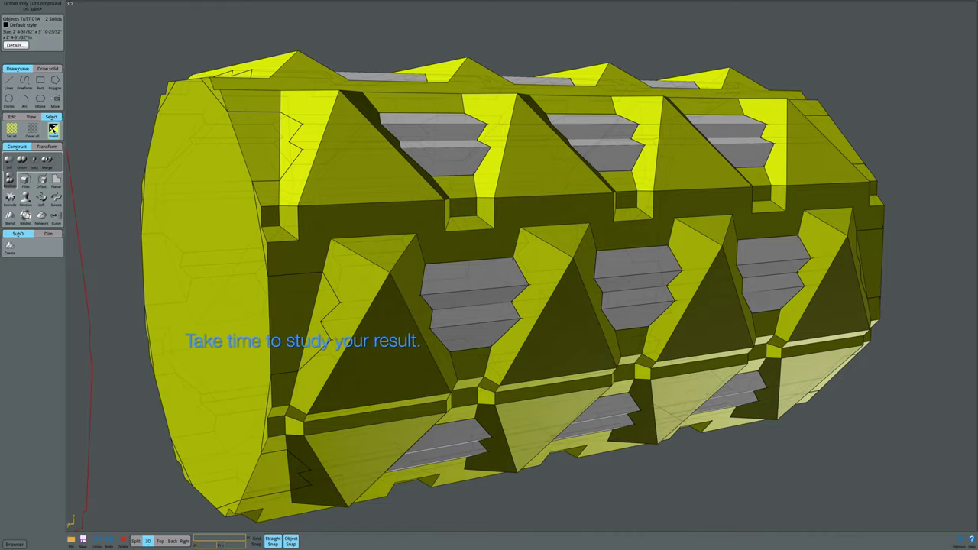
left_click(53, 128)
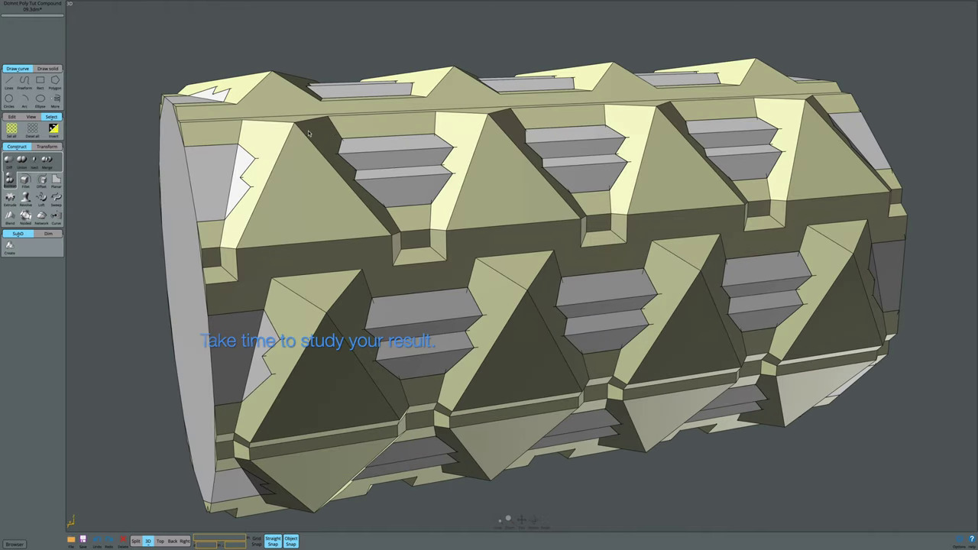
left_click(310, 136)
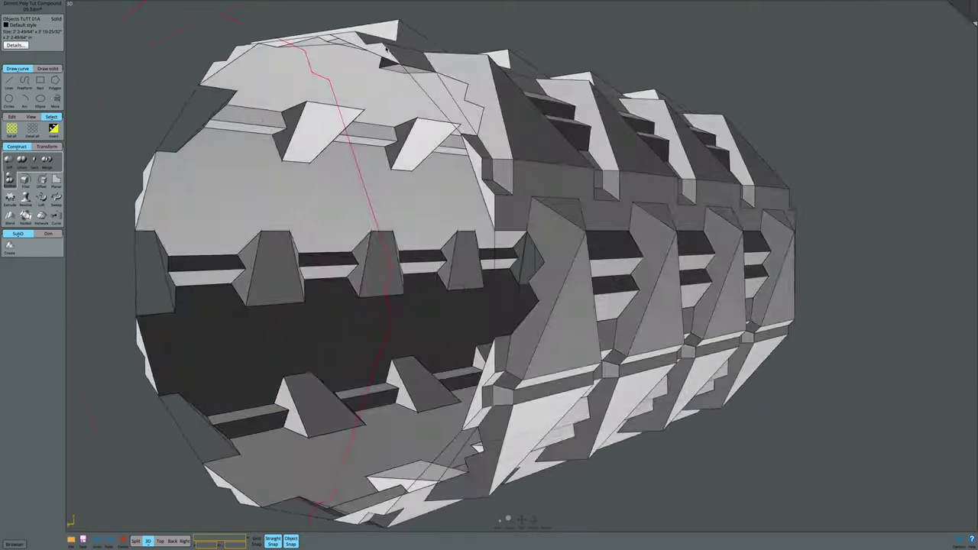
mouse_move(350, 61)
right_mouse_down()
mouse_move(419, 52)
mouse_move(342, 58)
mouse_move(393, 62)
mouse_move(364, 58)
mouse_move(355, 63)
mouse_move(359, 81)
mouse_move(365, 74)
right_mouse_up()
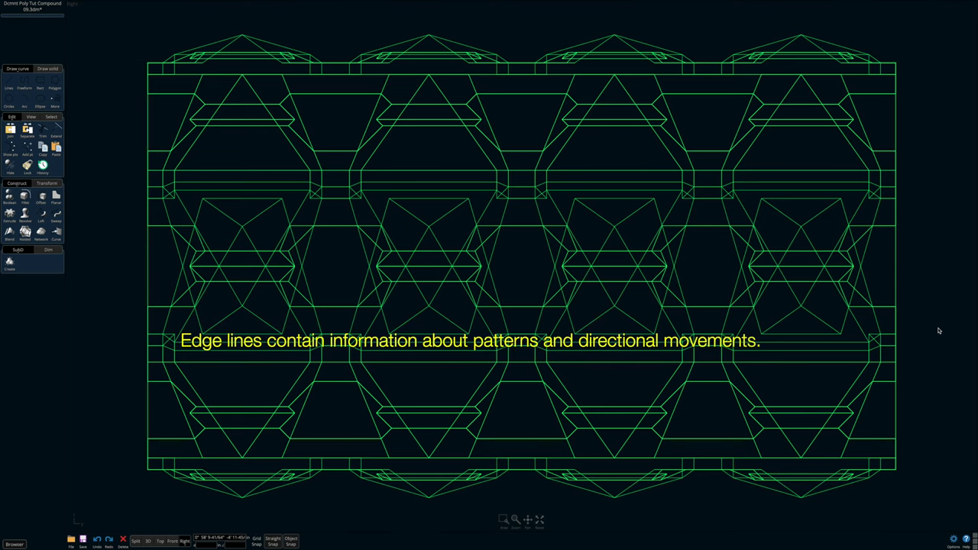
Cycle from the four-view layout through Top to the 3D view, then select and deselect the wireframe model.
key("Tab")
key("Tab")
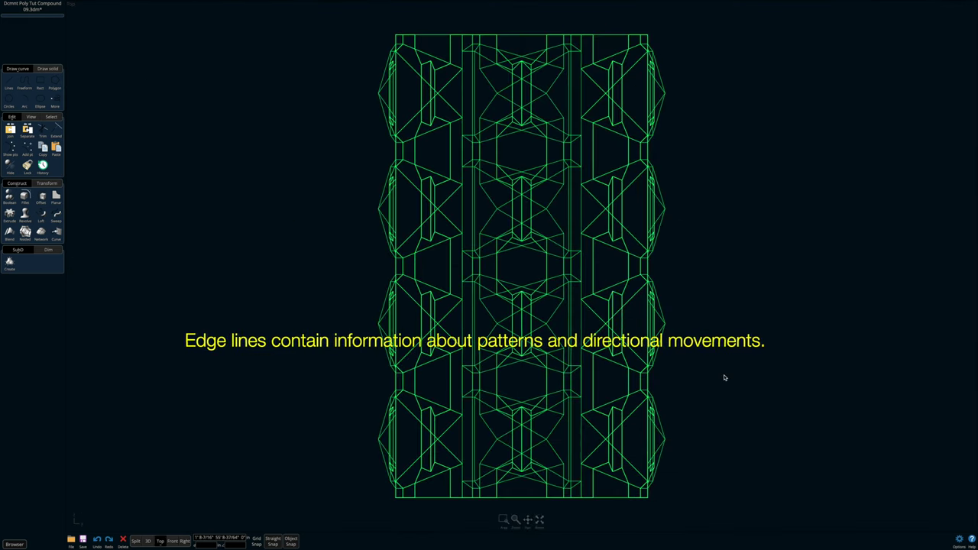
key("Tab")
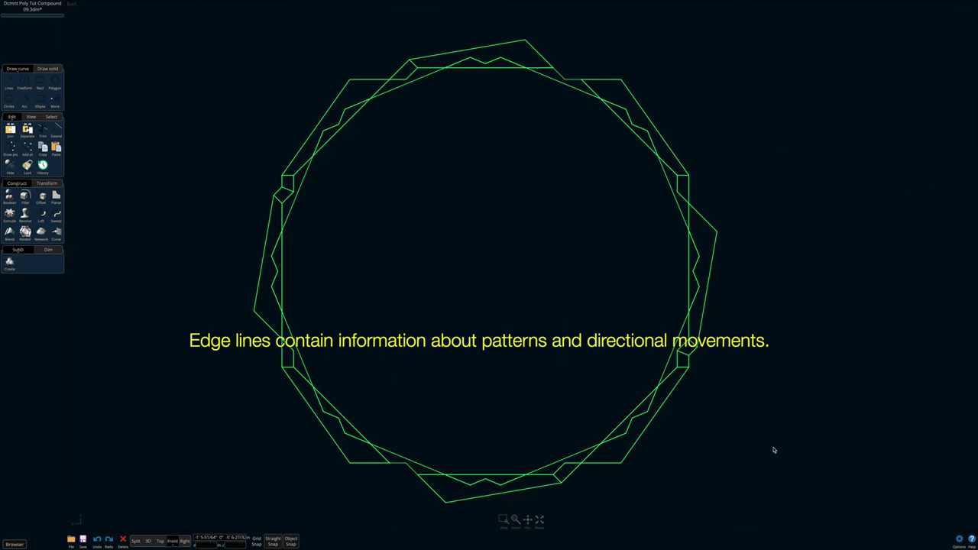
key("Tab")
left_click(645, 252)
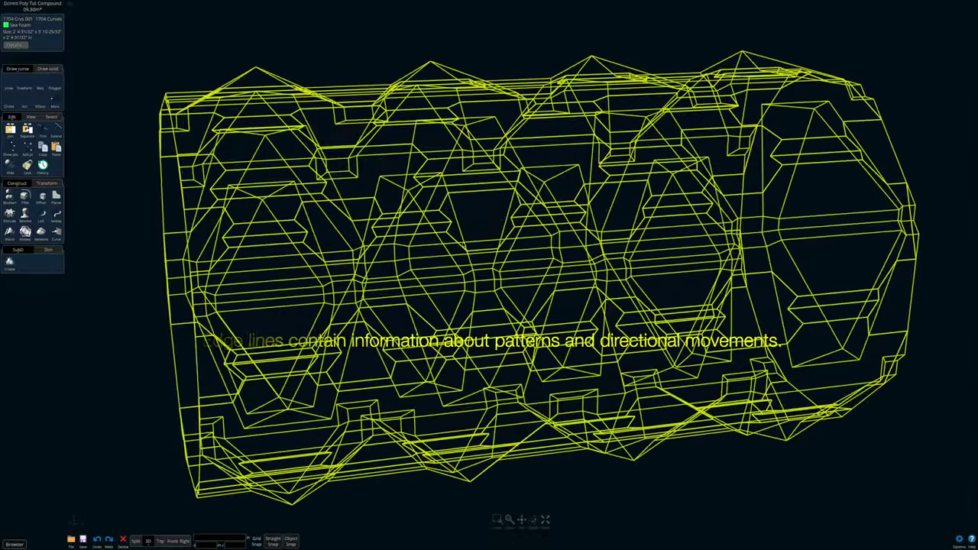
key("Escape")
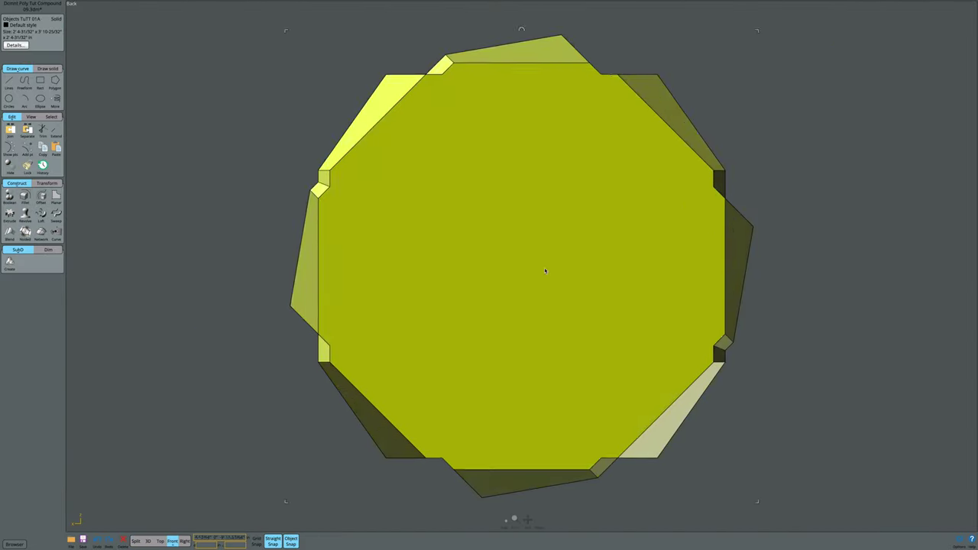
Select the edges of the cylinder's octagonal end and copy them as curves.
left_click(822, 170)
right_click_drag(822, 170, 808, 169)
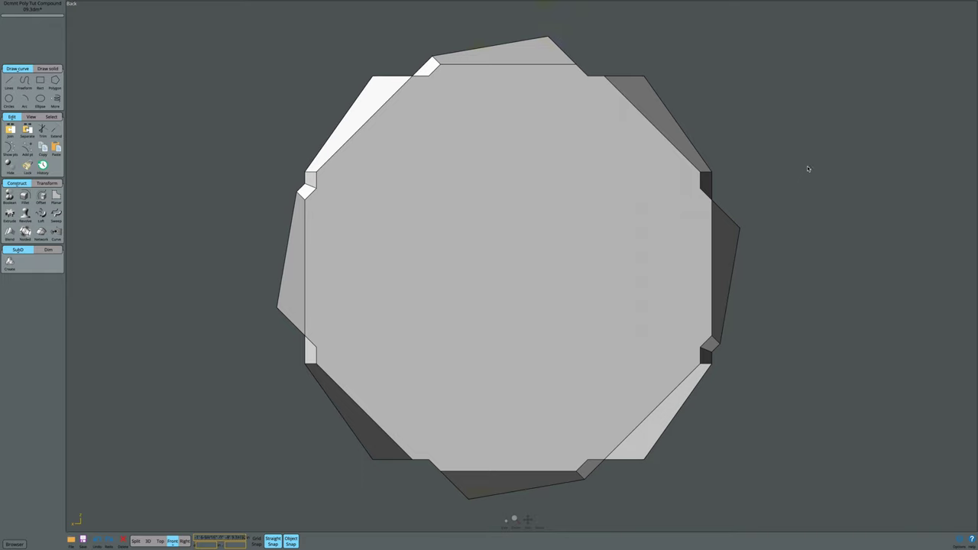
left_click(403, 87)
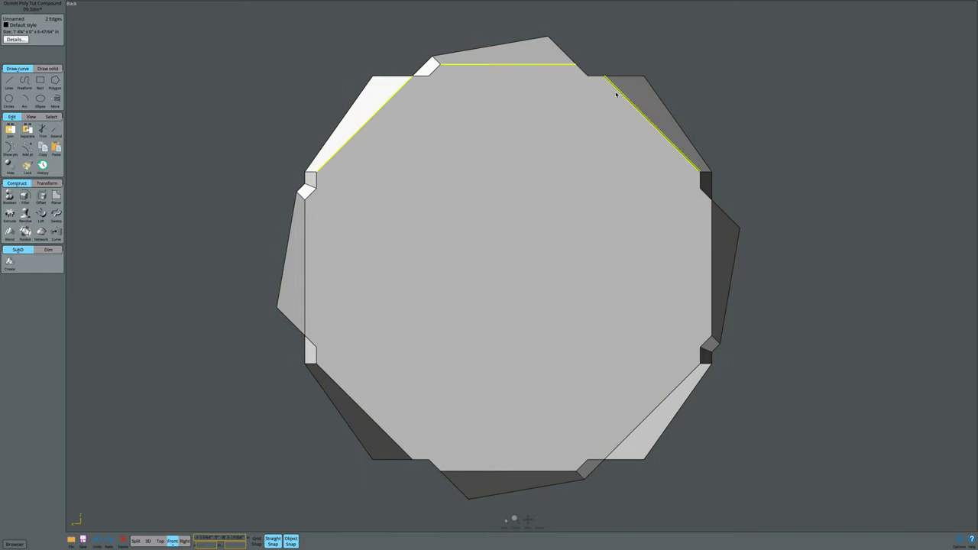
left_click(712, 221)
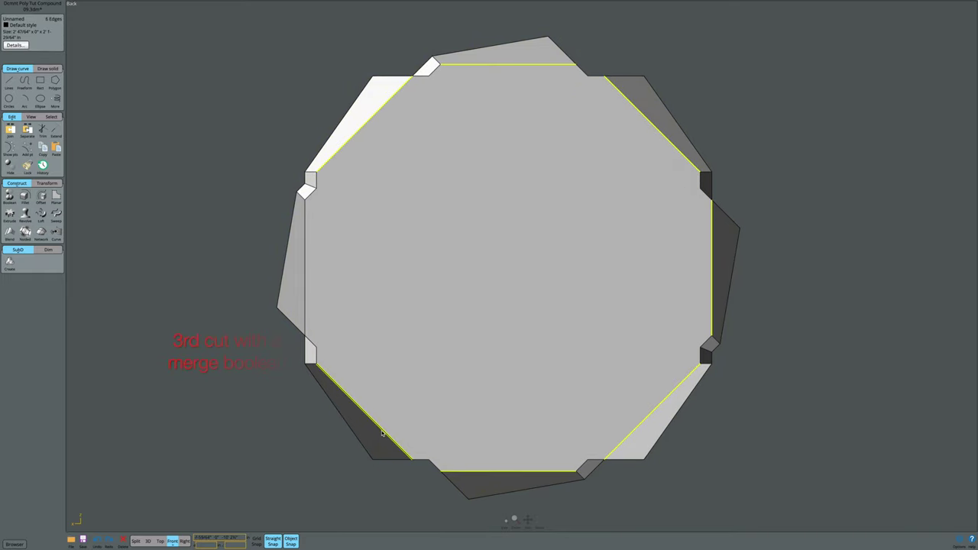
key("Tab")
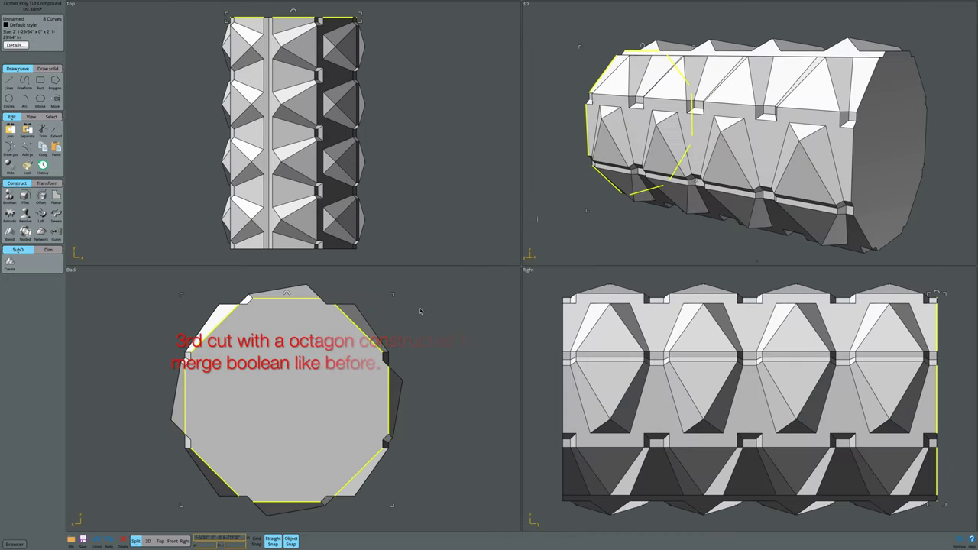
Give the eight octagon curves the Strawberry style in the maximised Back view.
key("b")
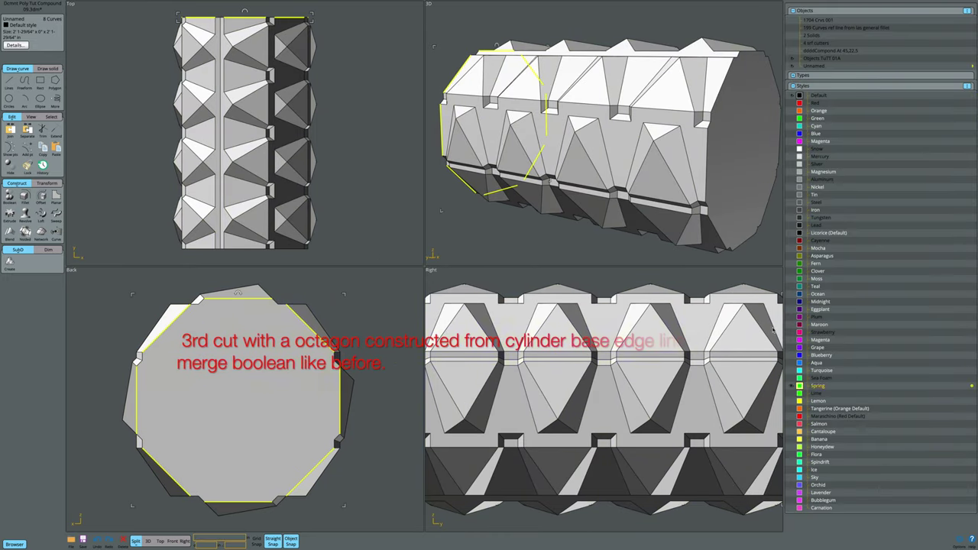
left_click(591, 246)
key("Tab")
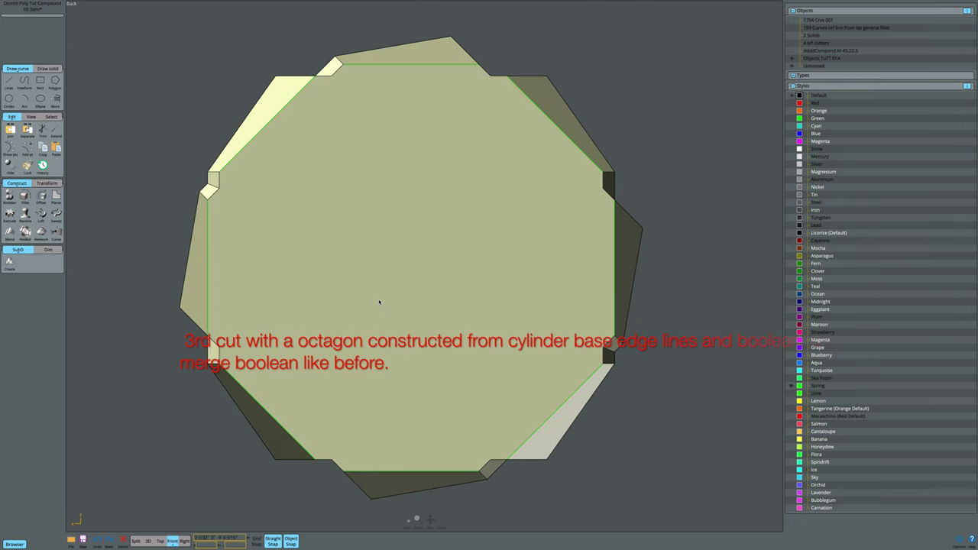
left_click(973, 387)
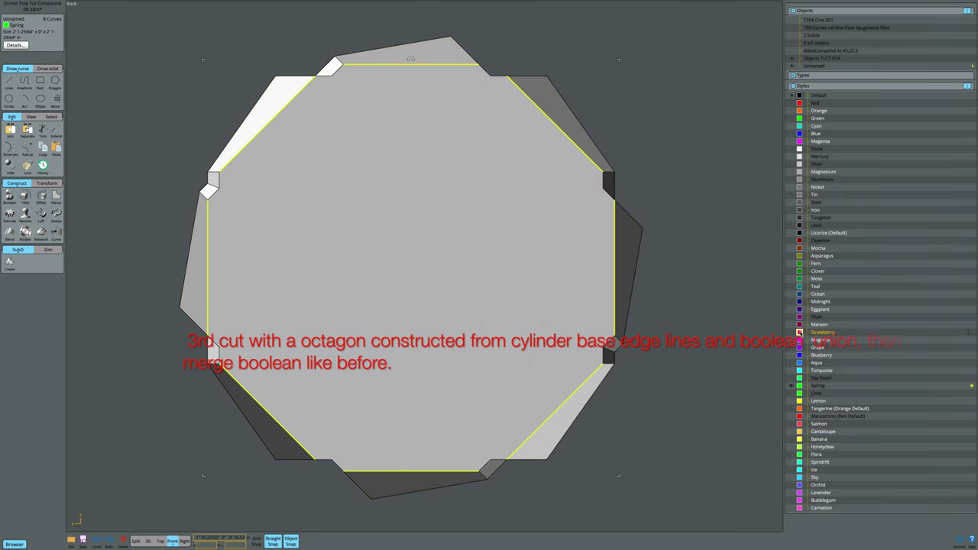
left_click(726, 347)
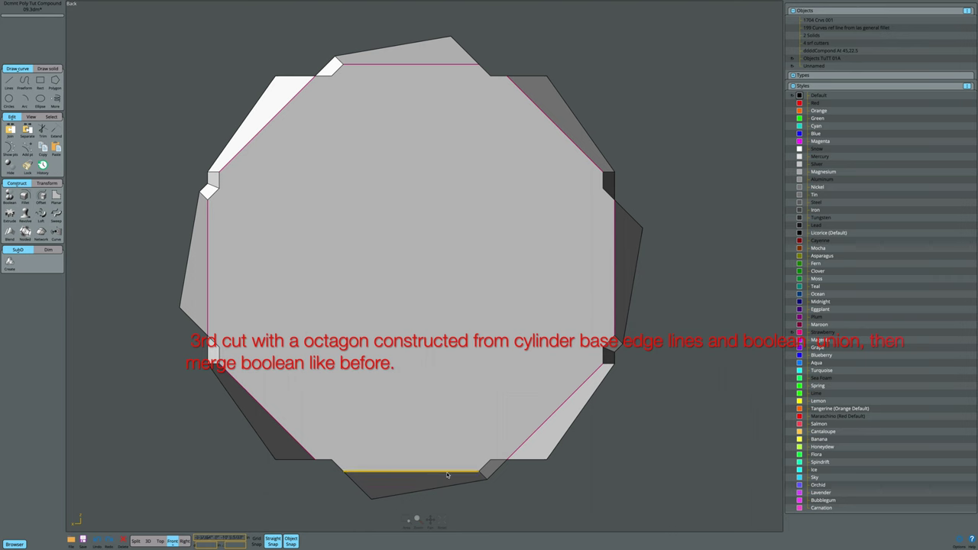
Lengthen each of the eight octagon lines around the cylinder's end.
left_click(207, 287)
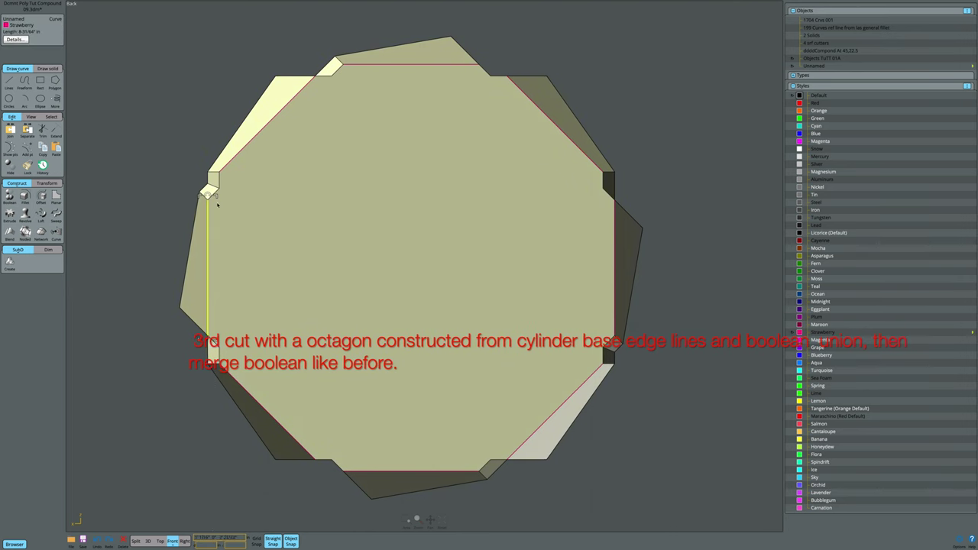
left_click(249, 147)
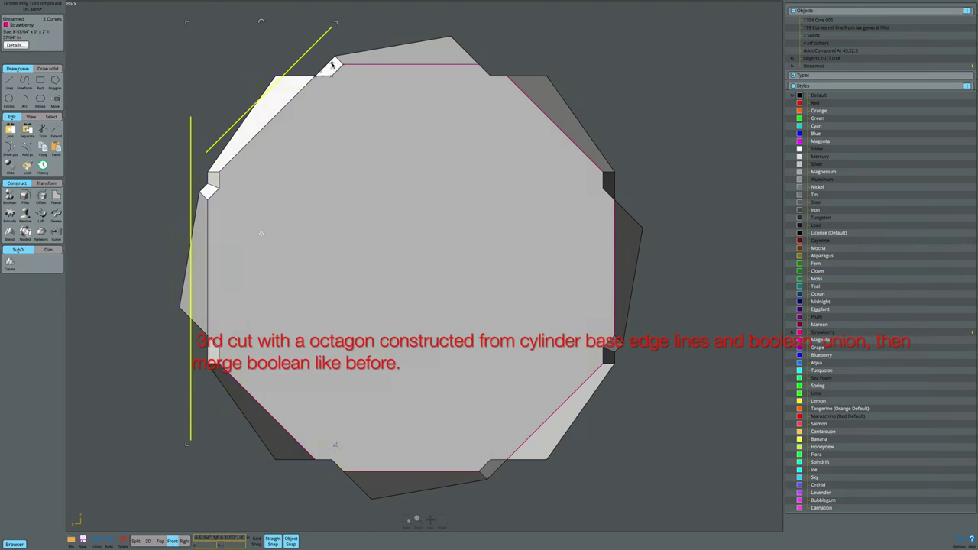
key("Home")
key("Home")
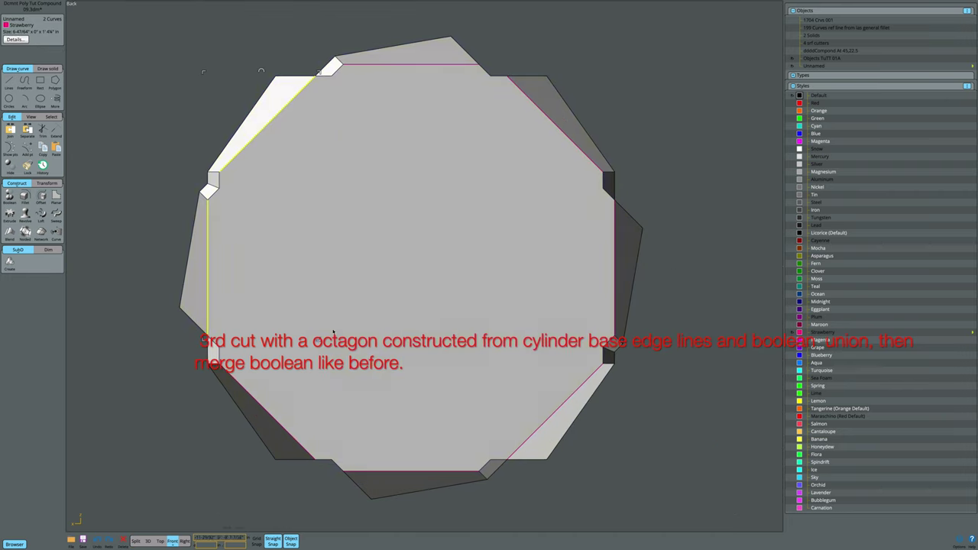
left_click(214, 196)
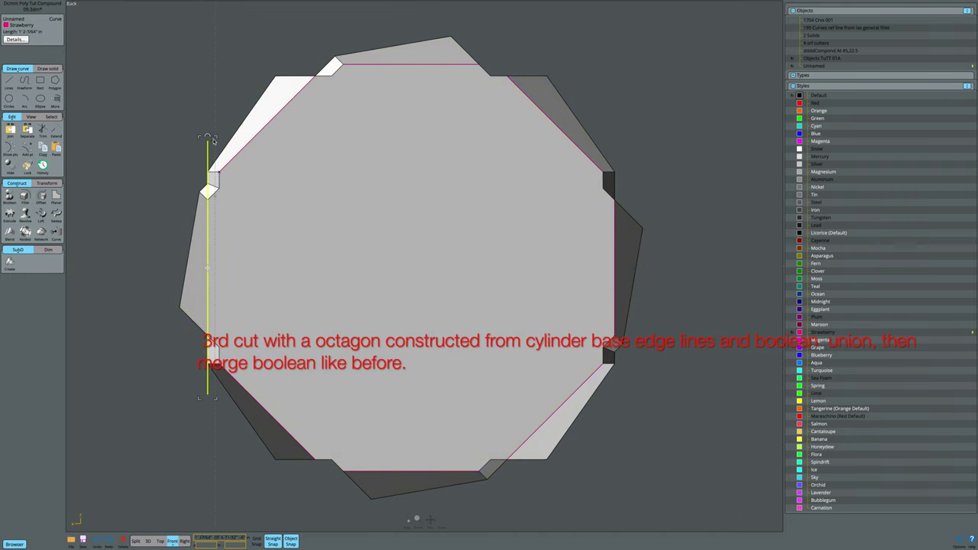
left_click(238, 146)
left_click(413, 63)
left_click(519, 90)
left_click(615, 252)
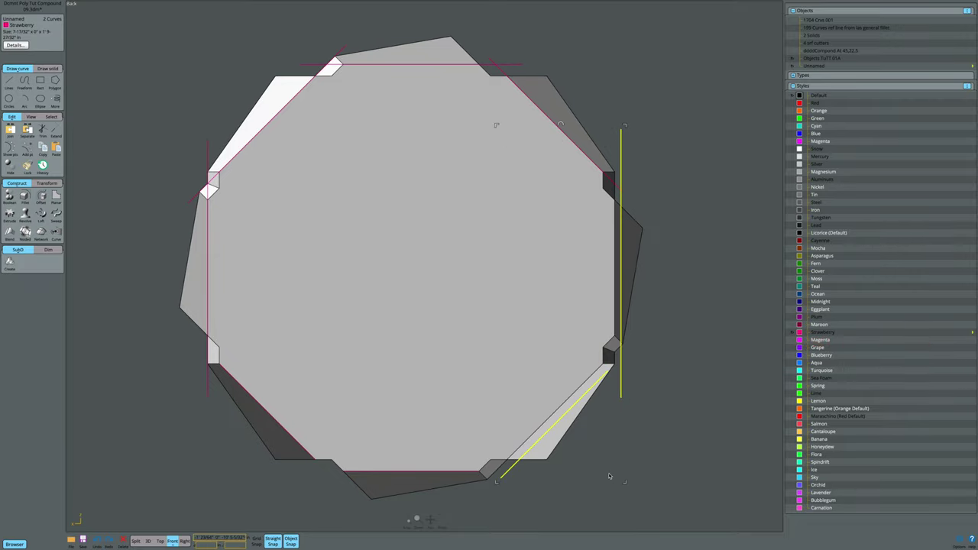
key("Escape")
left_click(512, 456)
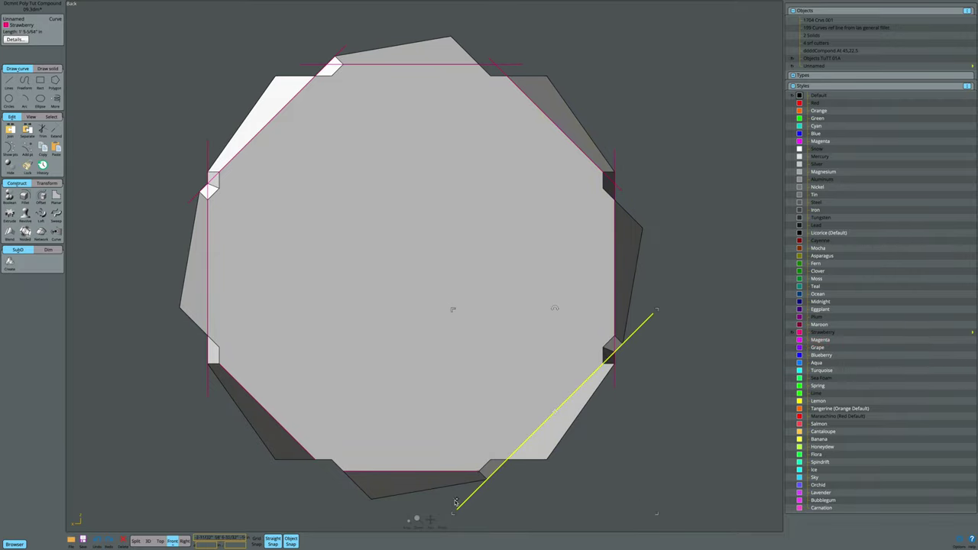
left_click(482, 475)
left_click(318, 463)
left_click(362, 471)
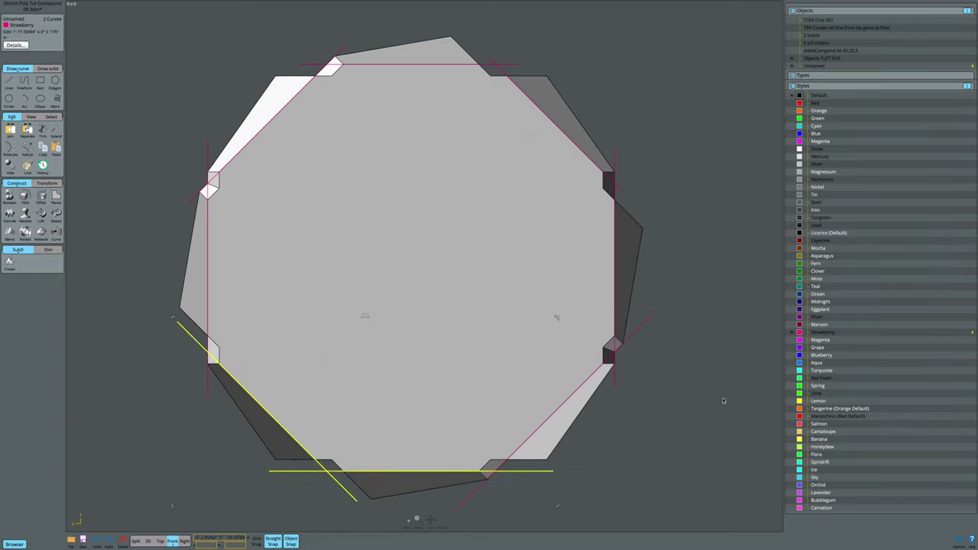
Union all eight extended lines into one closed octagon outline.
left_click(973, 333)
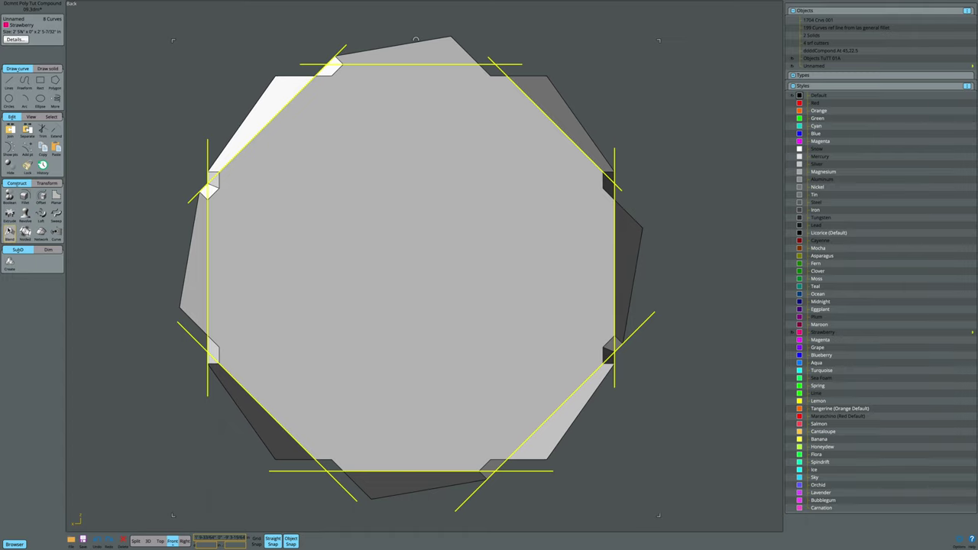
left_click(10, 197)
key("ctrl+j")
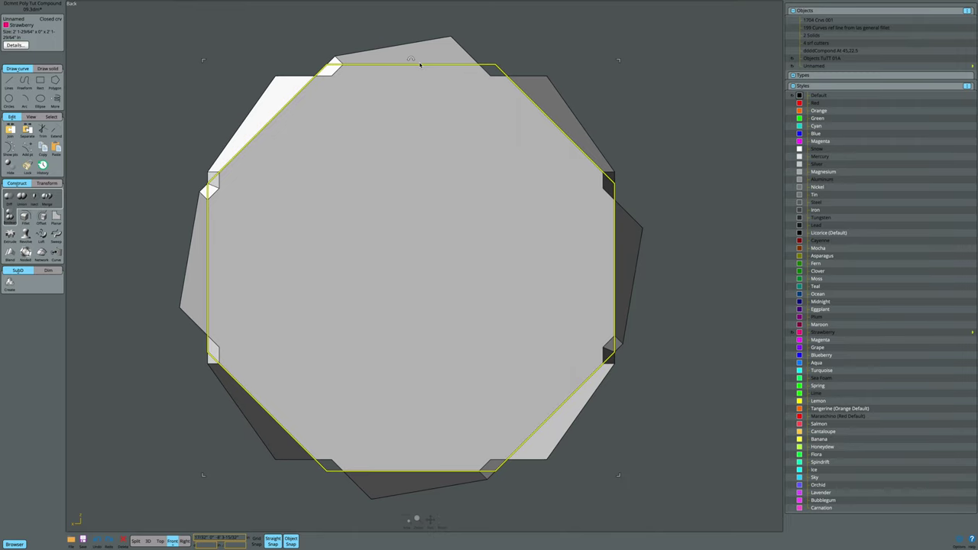
key("Escape")
Select the solid together with the octagon outline and run Boolean Merge.
left_click(420, 65)
key("Tab")
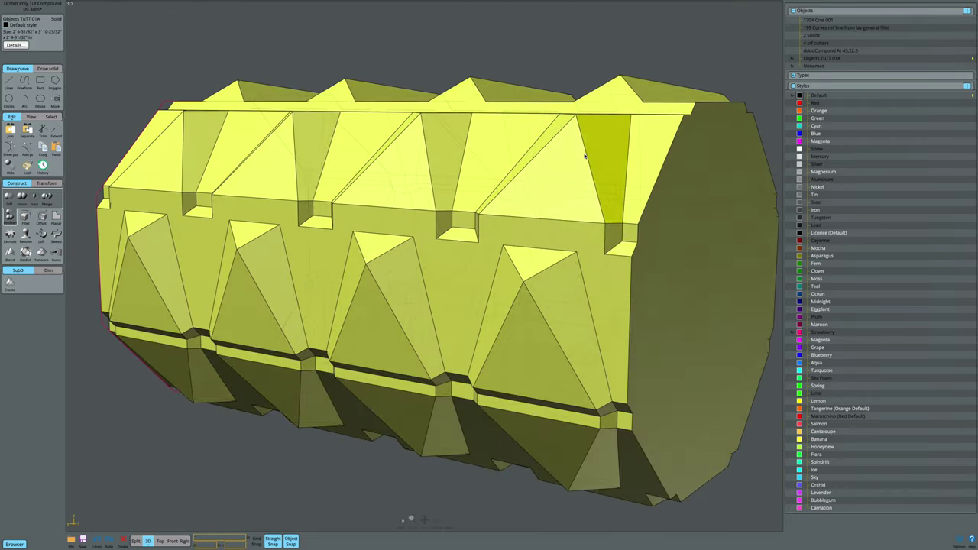
right_click_drag(624, 167, 192, 235)
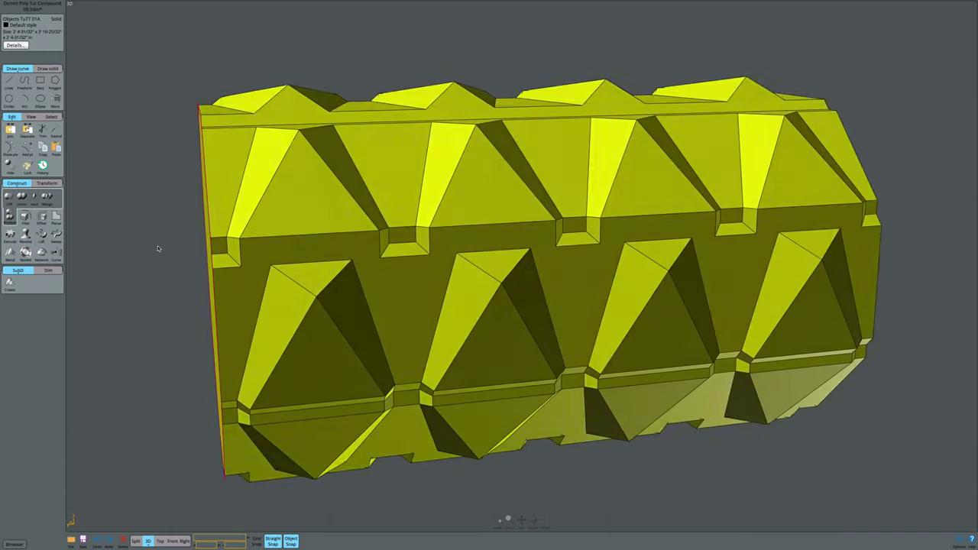
left_click(193, 235)
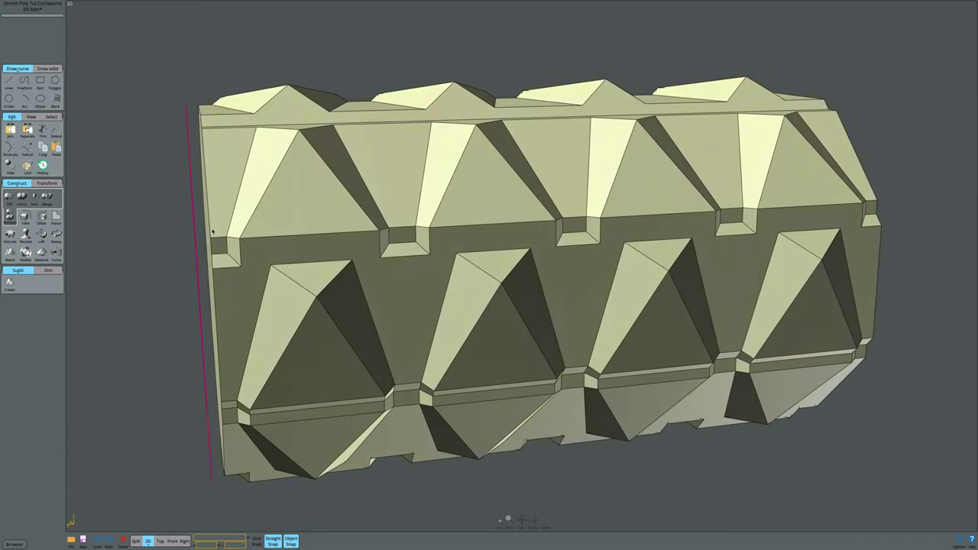
key("ctrl+a")
left_click(46, 197)
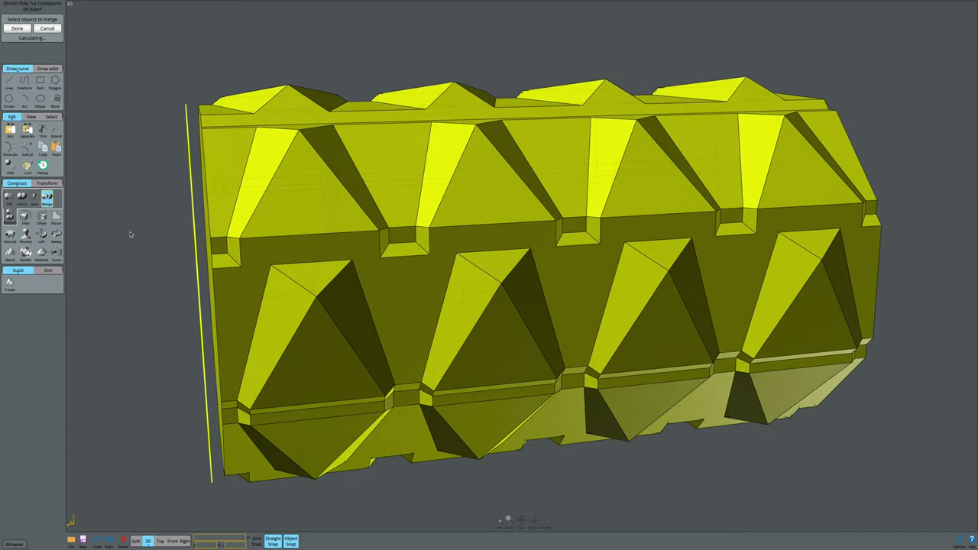
Remove the pyramid cut pieces, leaving flat trapezoid facets, and pick a side face to extrude.
right_click_drag(130, 235, 141, 229)
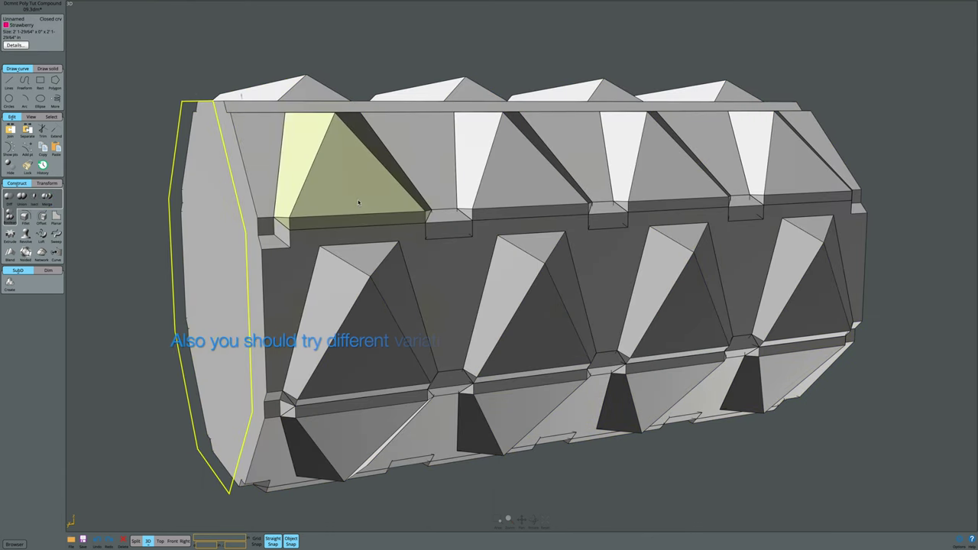
left_click(358, 203)
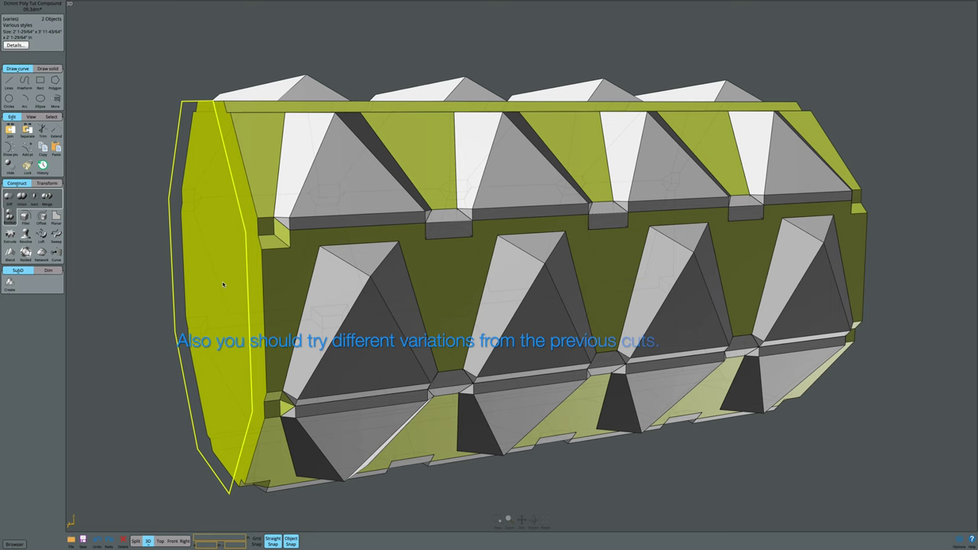
key("ctrl+z")
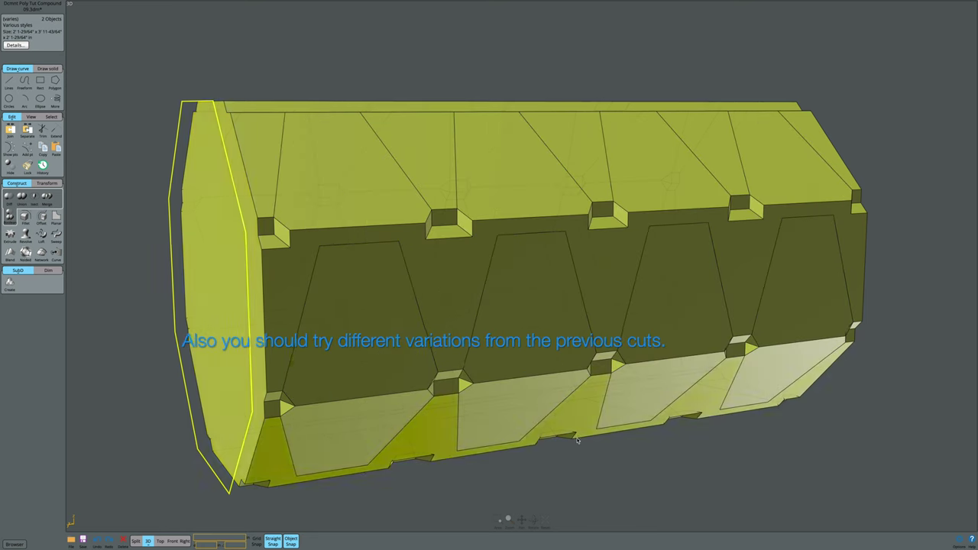
right_click_drag(384, 375, 690, 458)
left_click(535, 252)
right_click_drag(535, 252, 361, 295)
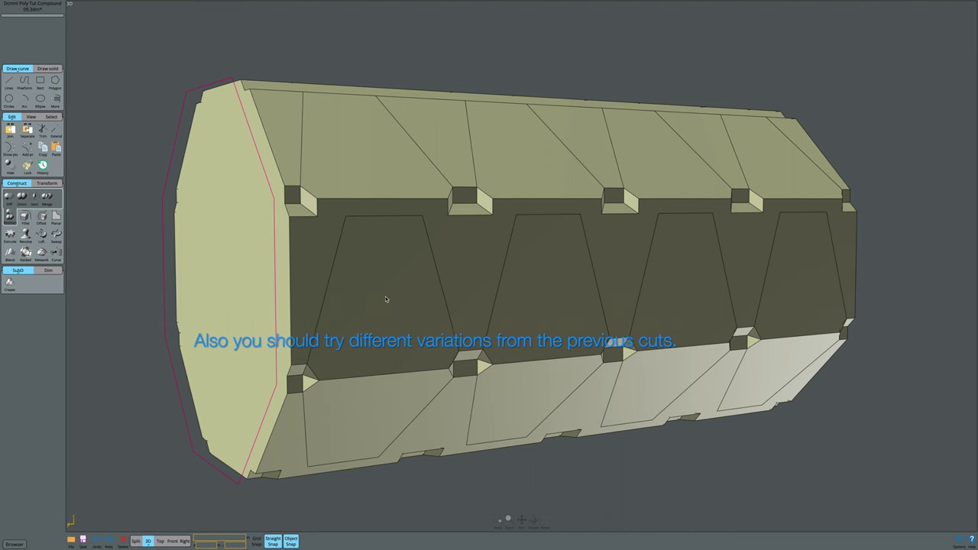
left_click(385, 298)
key("e")
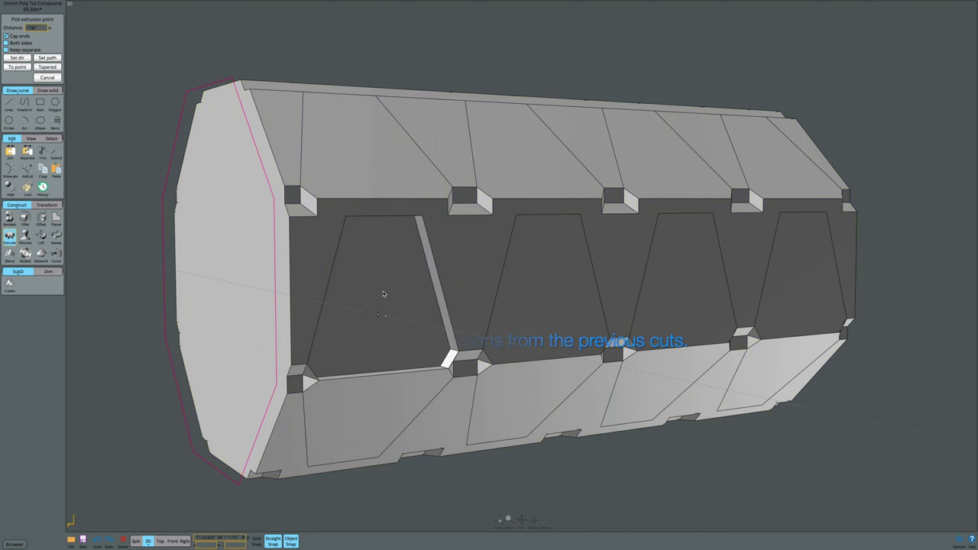
Extrude the side face along a two-point diagonal direction, cutting a slanted slot into the cylinder.
key("Escape")
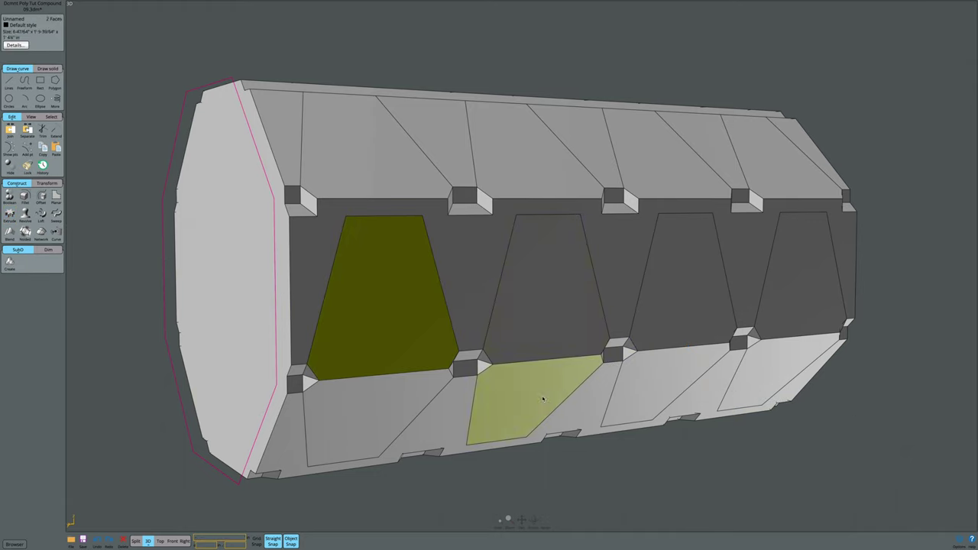
key("e")
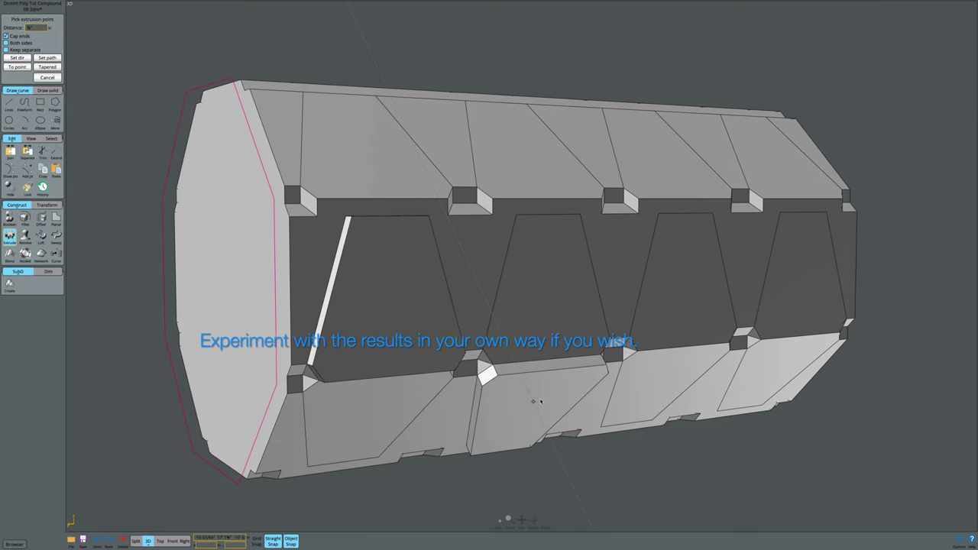
key("Escape")
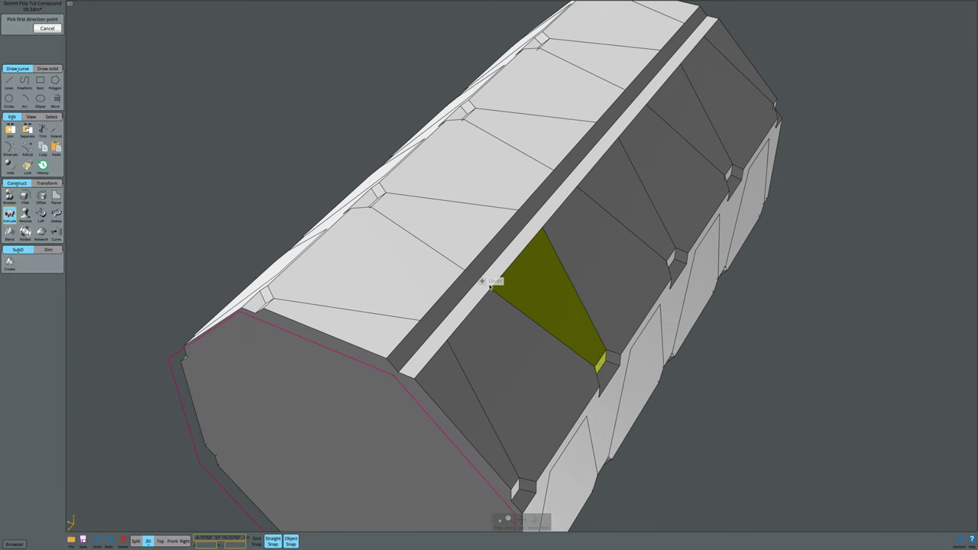
scroll(466, 277, "up", 5)
left_click(483, 290)
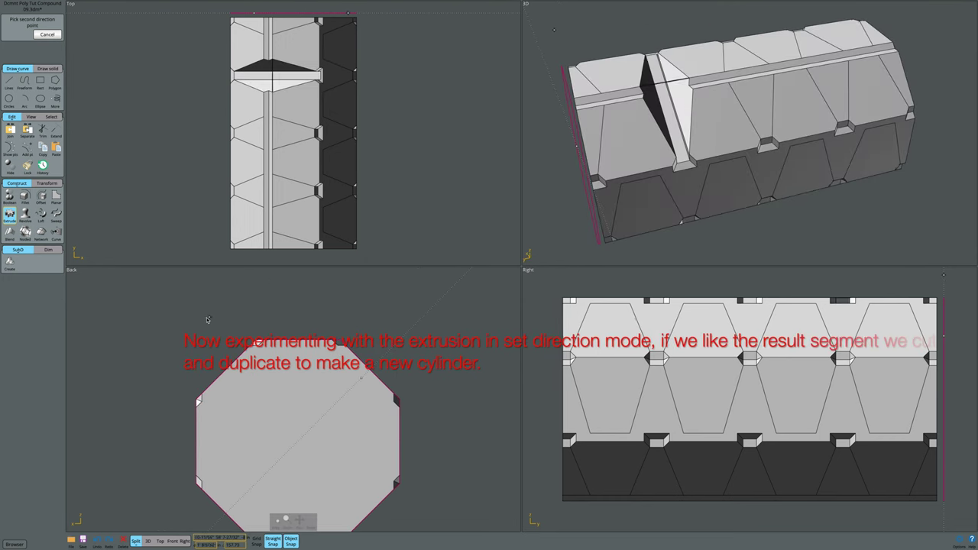
left_click(259, 309)
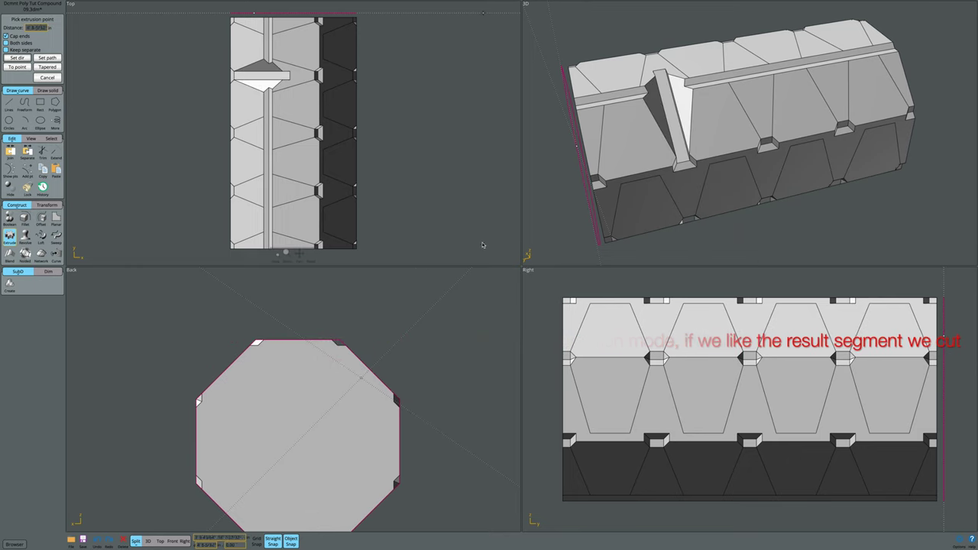
left_click(321, 351)
Maximise the 3D view, select the slot's slanted face, and zoom and orbit to inspect the cut.
left_click(720, 189)
key("Escape")
left_click(148, 541)
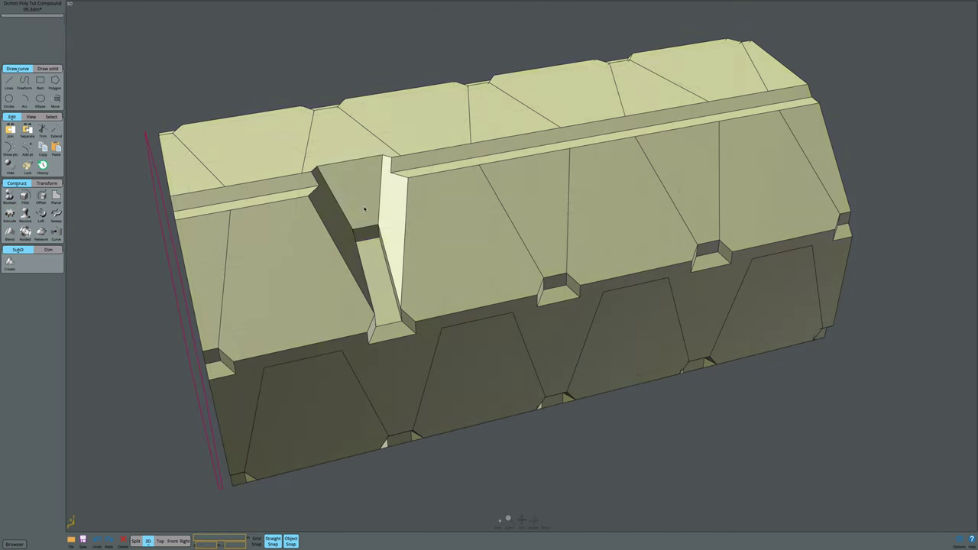
left_click(364, 209)
scroll(391, 338, "up", 5)
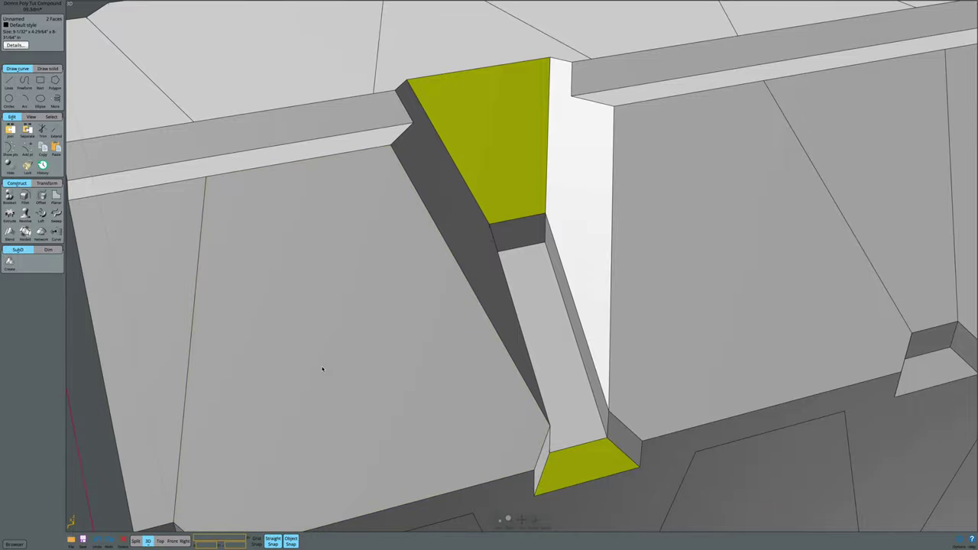
key("Escape")
mouse_move(362, 349)
right_mouse_down()
mouse_move(714, 235)
mouse_move(727, 214)
mouse_move(753, 222)
mouse_move(738, 264)
mouse_move(683, 303)
mouse_move(718, 246)
mouse_move(690, 232)
mouse_move(681, 270)
mouse_move(745, 268)
right_mouse_up()
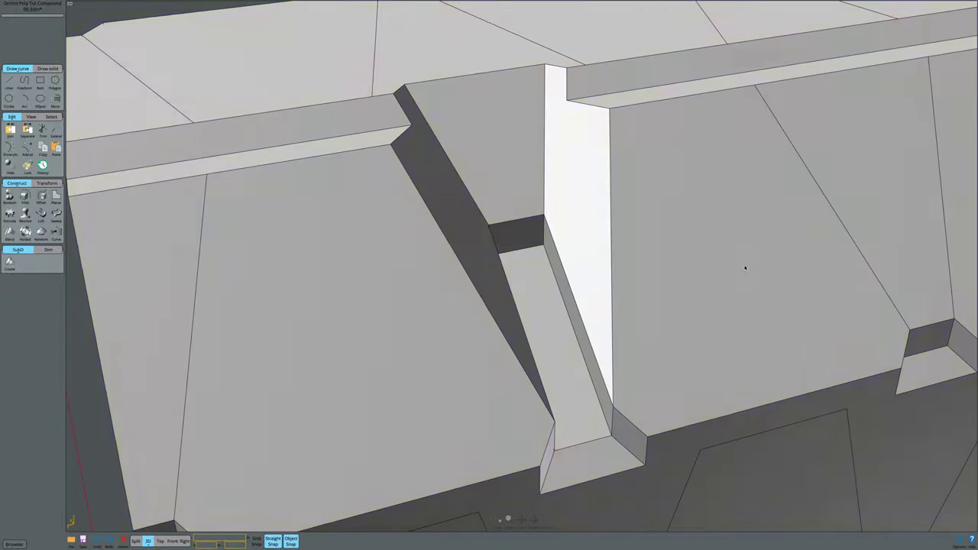
scroll(618, 305, "down", 5)
scroll(461, 99, "down", 3)
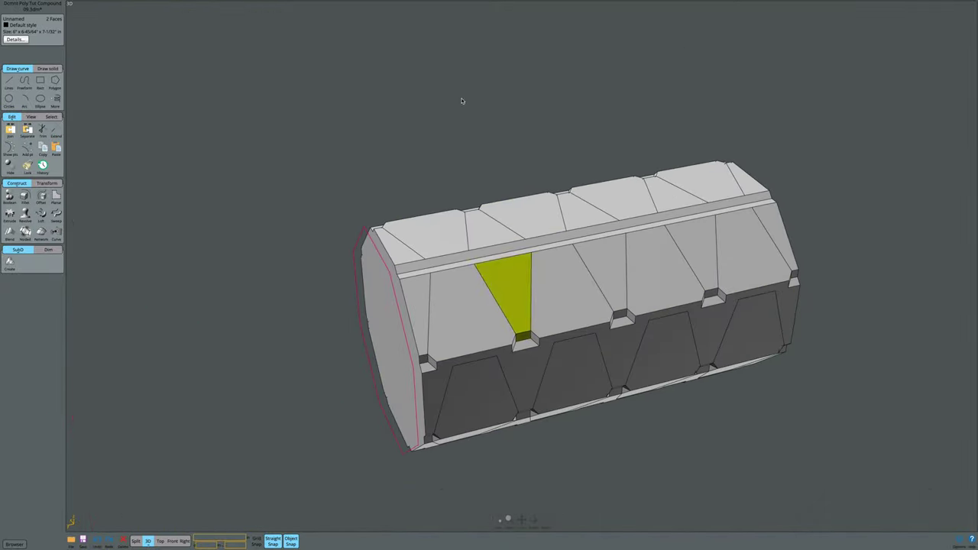
right_click_drag(460, 98, 488, 100)
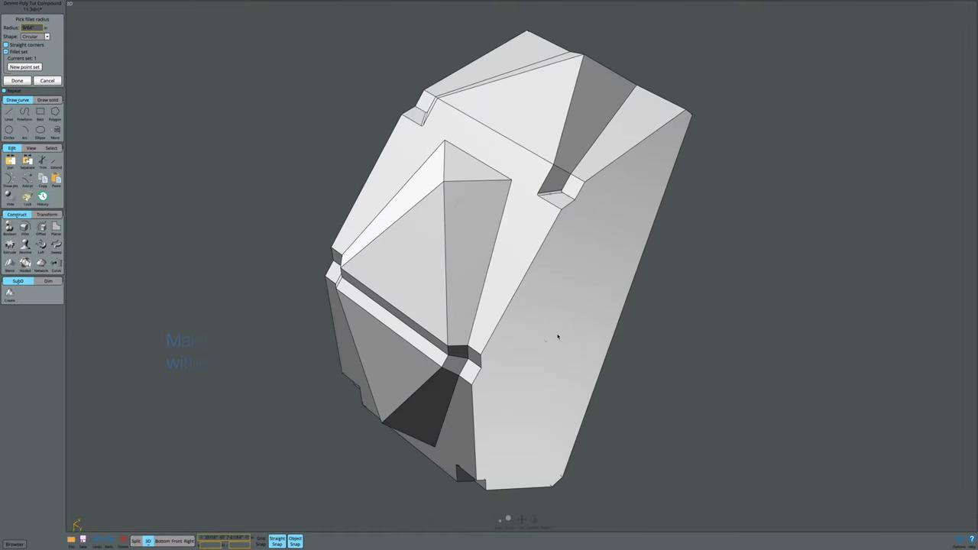
Select the edges beside the notches on both sides of the faceted block.
mouse_move(536, 219)
right_mouse_down()
mouse_move(456, 194)
mouse_move(486, 177)
right_mouse_up()
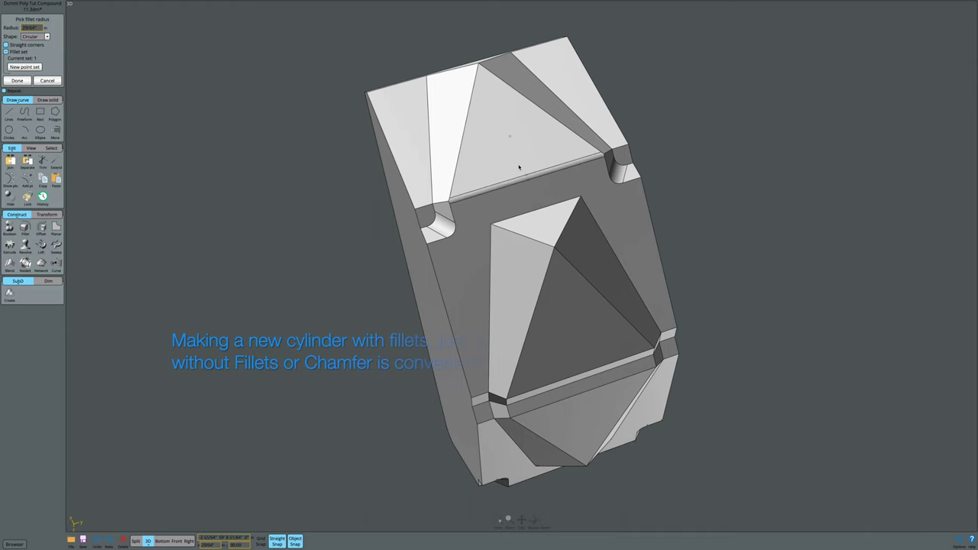
left_click(525, 164)
left_click(425, 224)
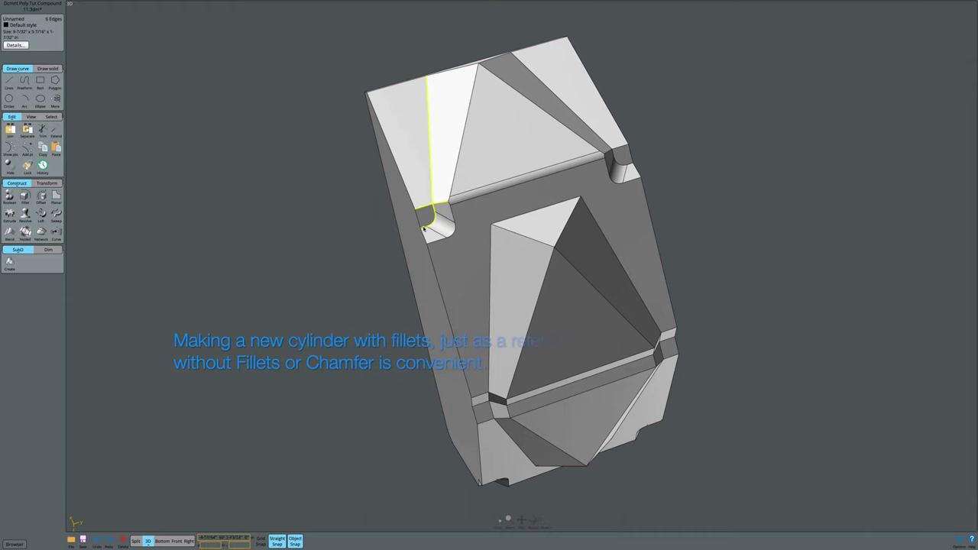
left_click(609, 153)
mouse_move(609, 154)
right_mouse_down()
mouse_move(486, 427)
mouse_move(579, 430)
right_mouse_up()
mouse_move(500, 224)
right_mouse_down()
mouse_move(535, 267)
mouse_move(371, 306)
mouse_move(338, 335)
mouse_move(706, 292)
mouse_move(693, 284)
right_mouse_up()
Start filleting the notch edges and try setting radii at individual points along them.
key("f")
scroll(466, 132, "up", 3)
right_click_drag(466, 132, 486, 223)
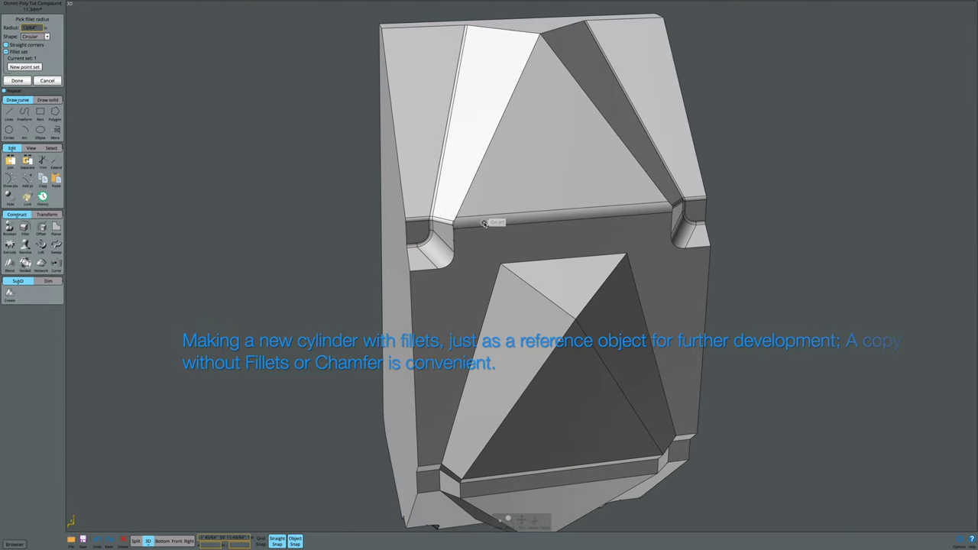
right_click_drag(479, 223, 533, 220)
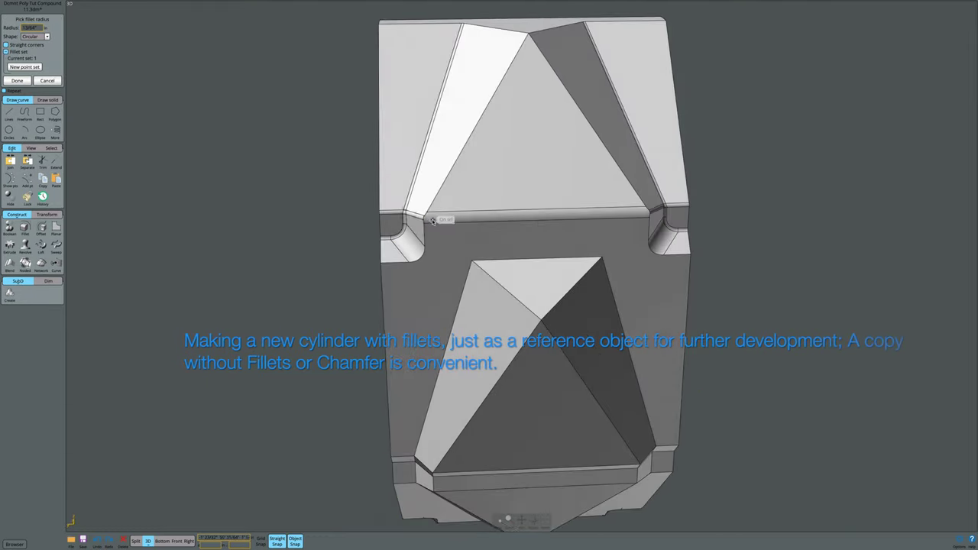
left_click(23, 67)
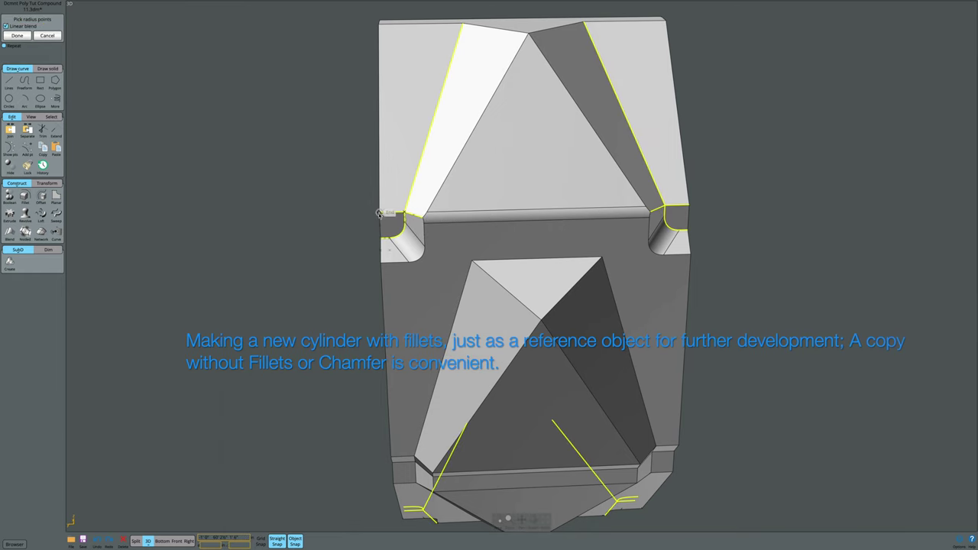
right_click_drag(561, 214, 500, 200)
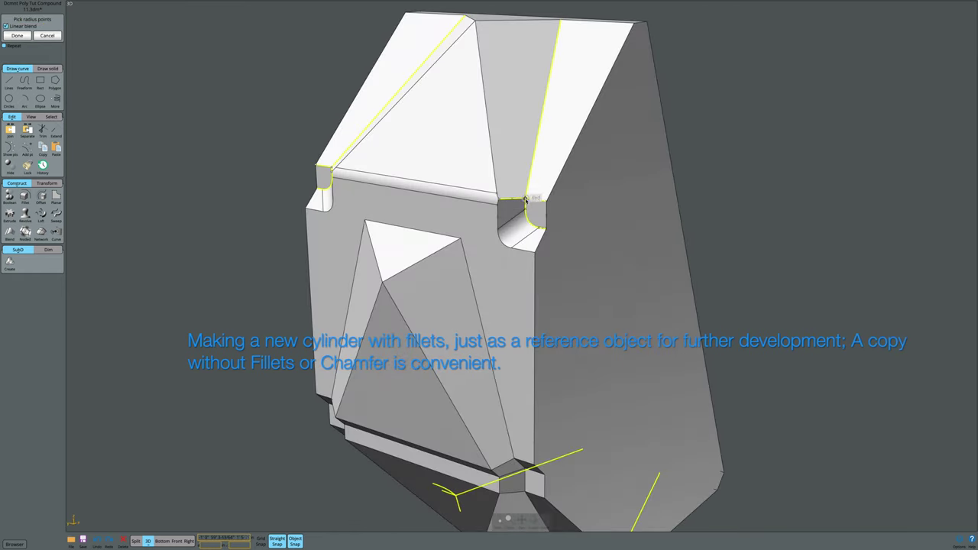
mouse_move(540, 328)
right_mouse_down()
mouse_move(654, 458)
mouse_move(406, 351)
right_mouse_up()
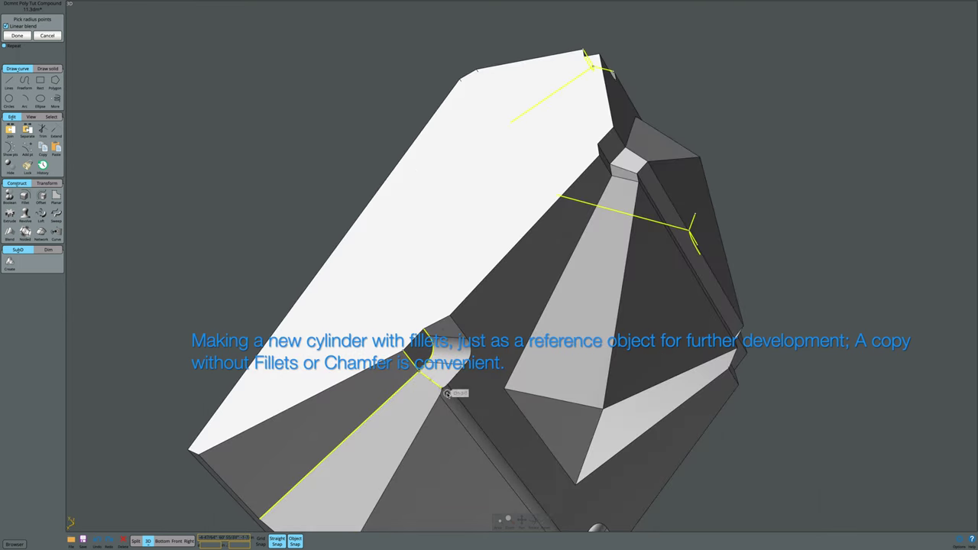
right_click_drag(448, 393, 525, 293)
Return to the plain fillet radius, check the rounded corners close up, and finish the fillet.
key("Return")
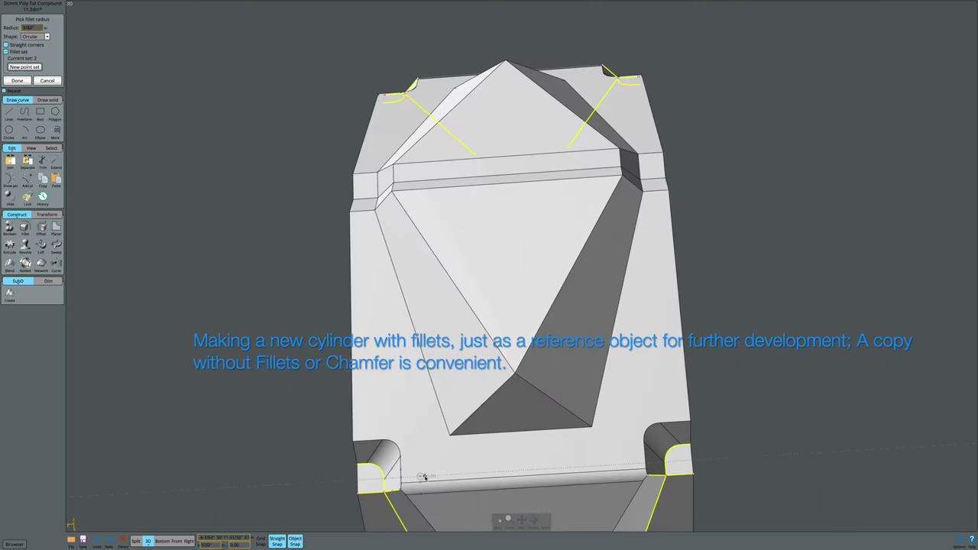
scroll(431, 471, "up", 5)
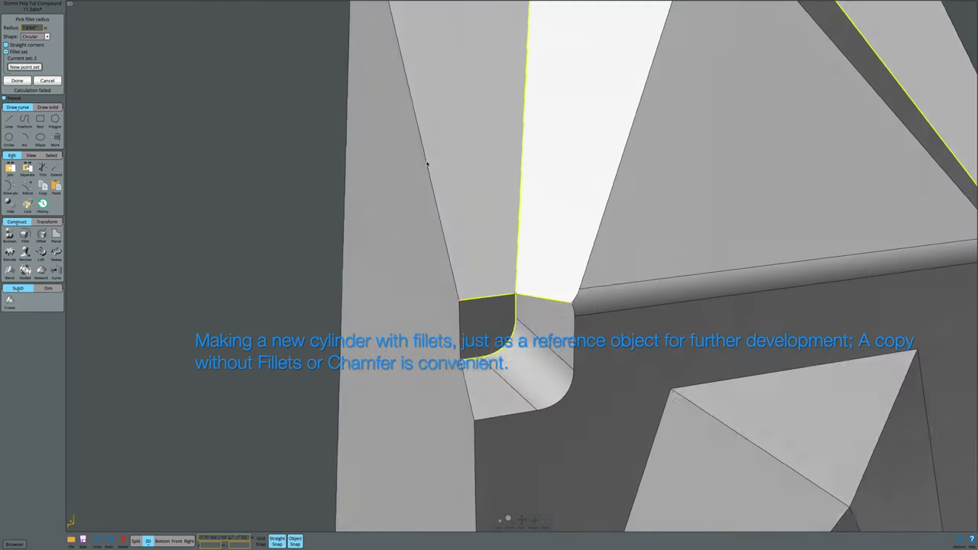
scroll(459, 302, "down", 5)
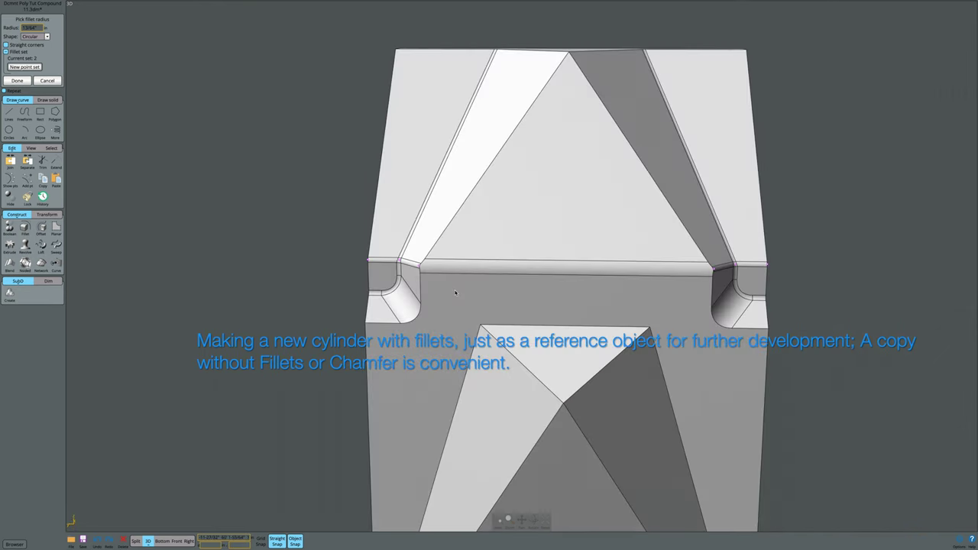
right_click_drag(455, 293, 458, 277)
scroll(459, 277, "up", 3)
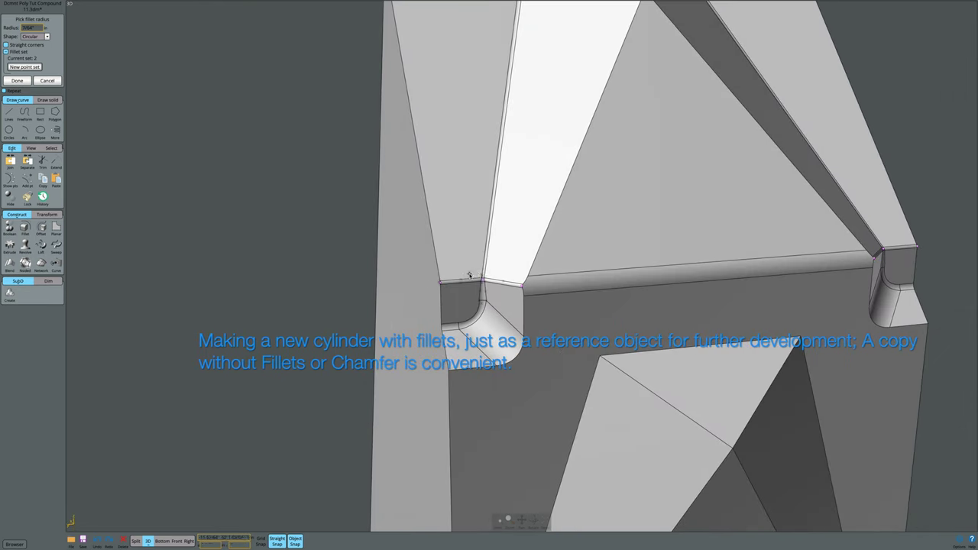
scroll(462, 275, "down", 3)
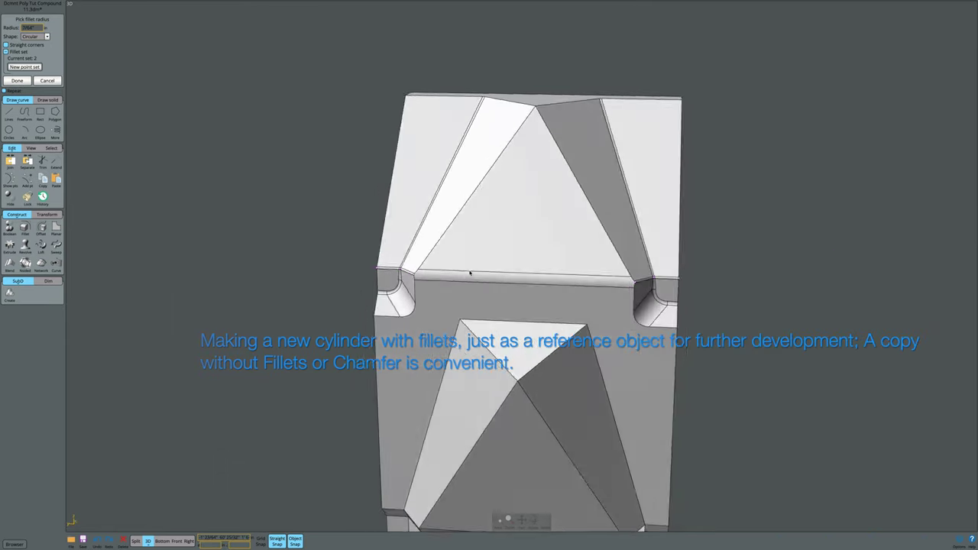
scroll(457, 276, "up", 3)
key("Return")
scroll(452, 277, "down", 3)
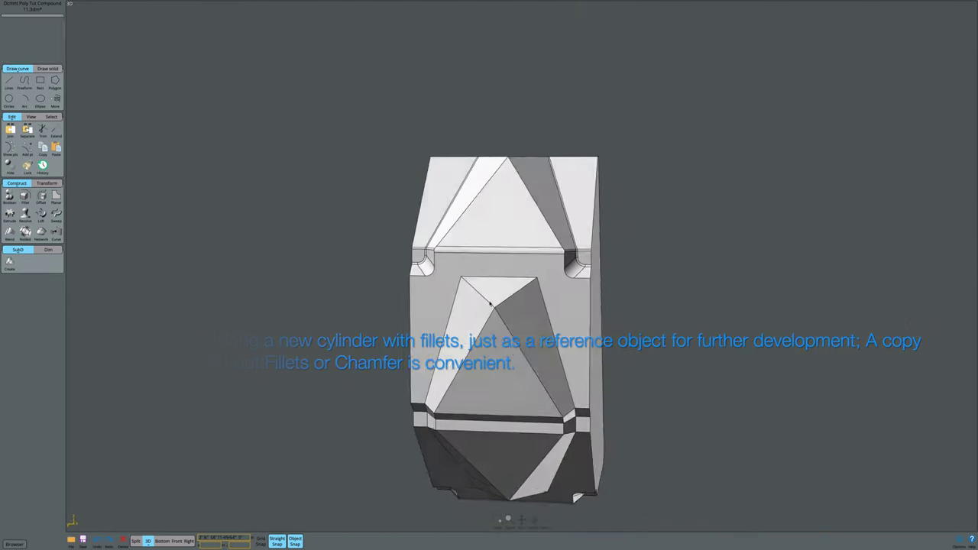
Add the block's diagonal edge and top edges to the selection.
scroll(457, 319, "up", 4)
left_click(476, 276)
scroll(489, 271, "up", 4)
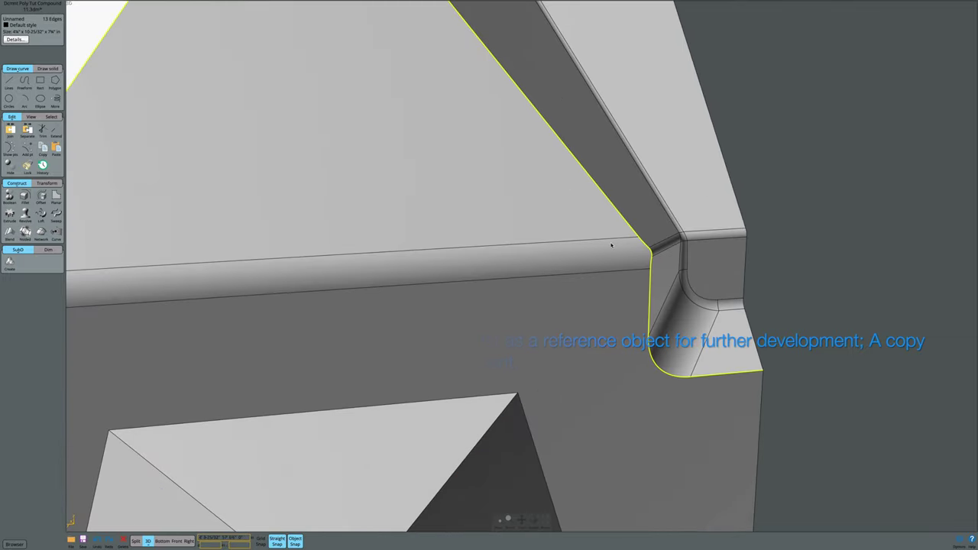
scroll(611, 244, "down", 4)
left_click(586, 218)
scroll(570, 199, "up", 2)
scroll(570, 191, "up", 2)
mouse_move(570, 192)
right_mouse_down()
mouse_move(603, 237)
mouse_move(417, 263)
right_mouse_up()
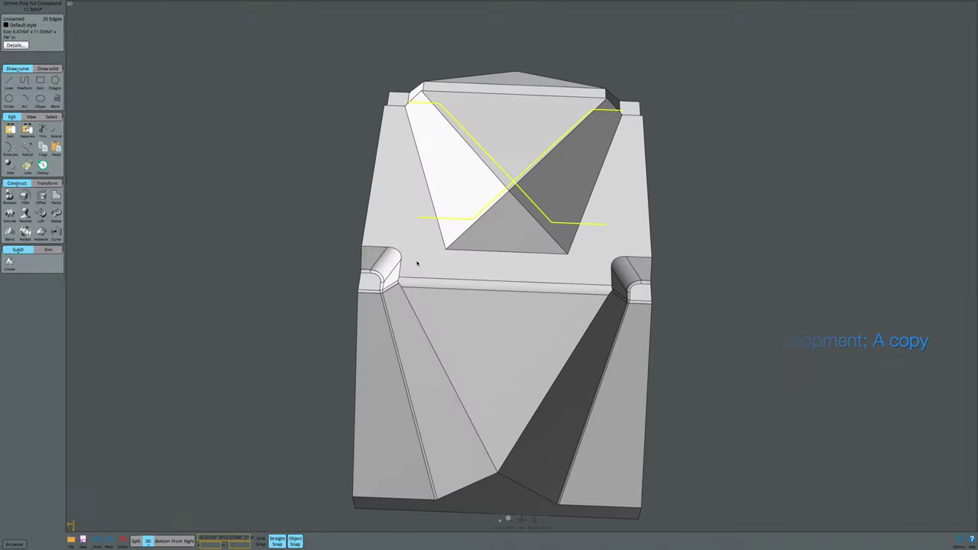
Add the long diagonal and rounded notch edges, growing the selection to 40 edges.
scroll(399, 277, "up", 3)
scroll(458, 260, "up", 3)
left_click(504, 248)
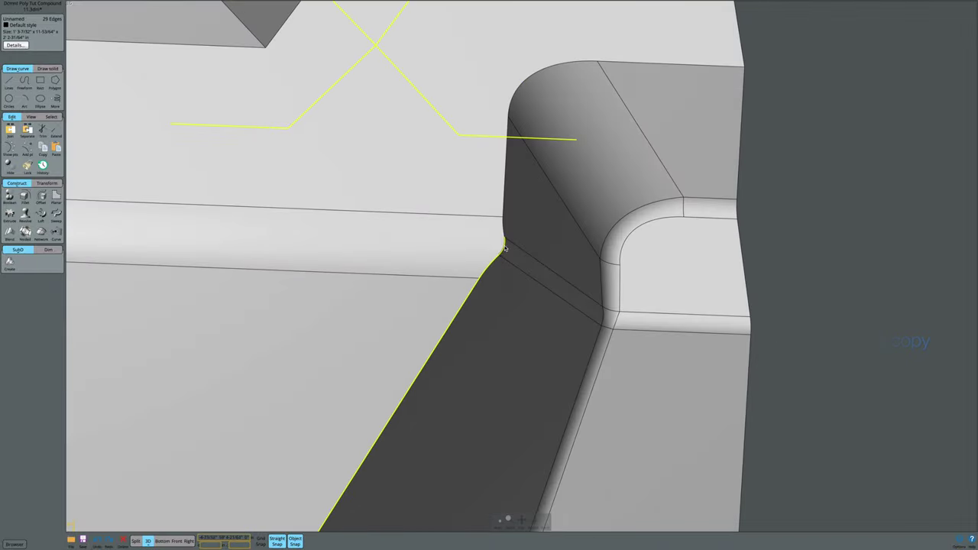
left_click(529, 79)
scroll(498, 158, "down", 5)
mouse_move(498, 157)
right_mouse_down()
mouse_move(585, 260)
mouse_move(546, 283)
mouse_move(563, 295)
mouse_move(579, 246)
mouse_move(516, 239)
mouse_move(460, 147)
right_mouse_up()
scroll(583, 236, "up", 4)
scroll(516, 169, "down", 1)
scroll(517, 170, "down", 4)
Apply the fillet to the selected outer band and notch edges, checking the block before committing.
key("f")
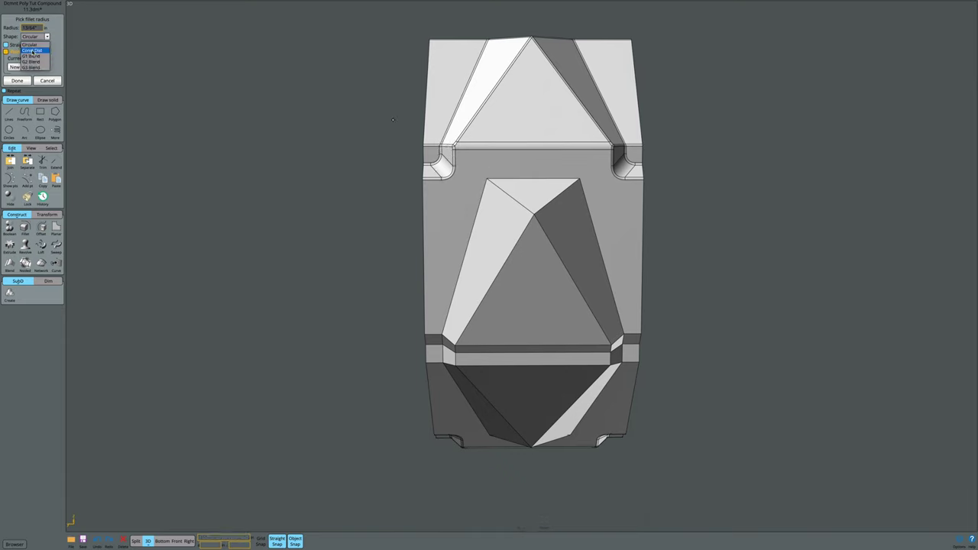
scroll(456, 147, "up", 4)
key("Home")
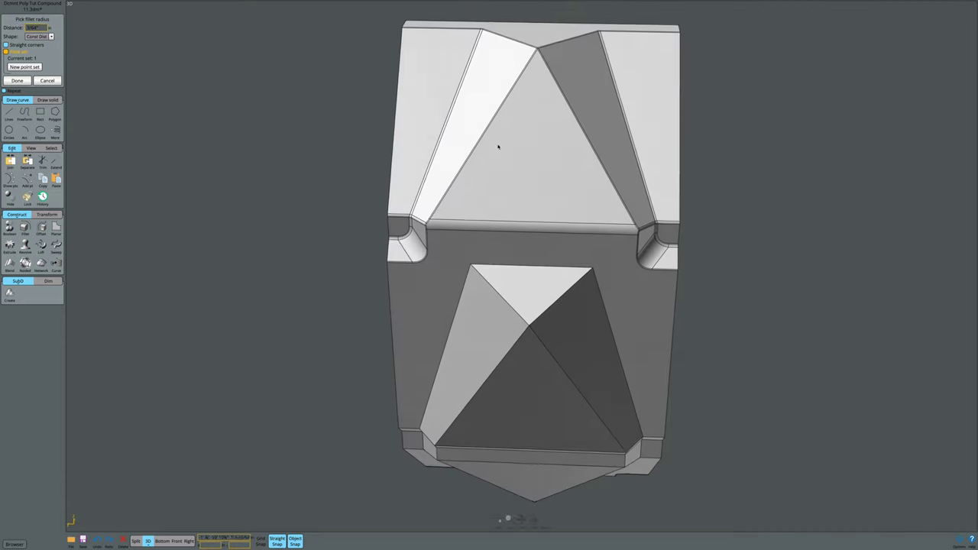
scroll(395, 207, "up", 5)
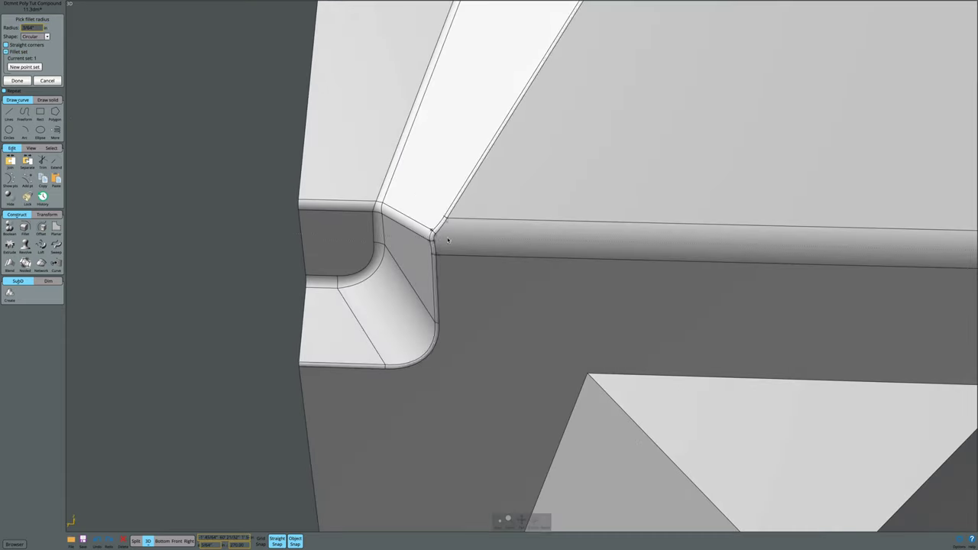
scroll(448, 240, "down", 3)
key("Home")
right_click_drag(452, 240, 195, 137)
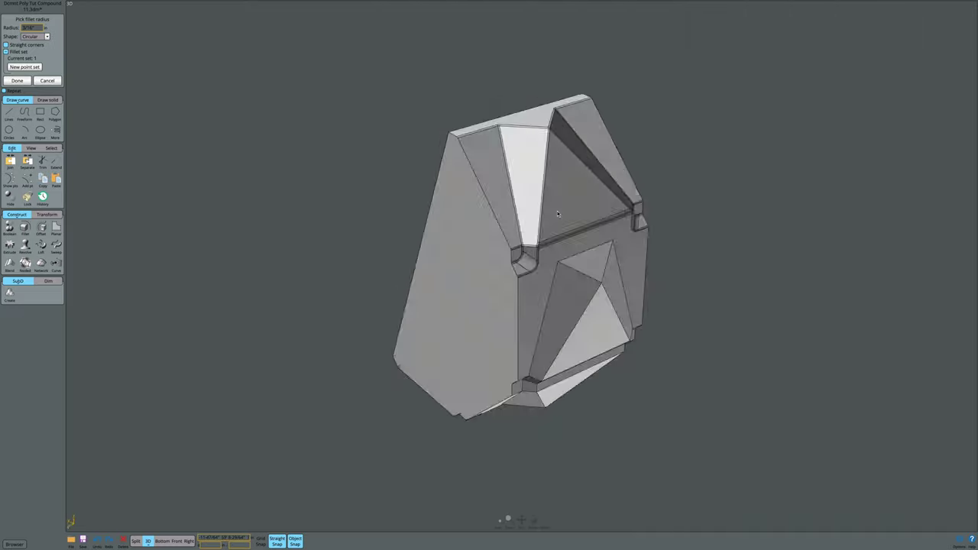
scroll(195, 137, "up", 3)
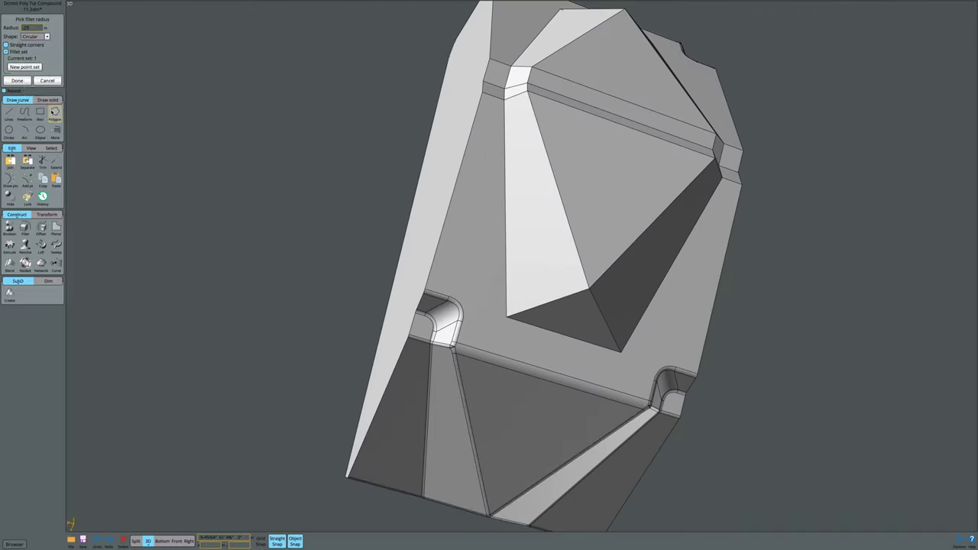
scroll(424, 343, "up", 5)
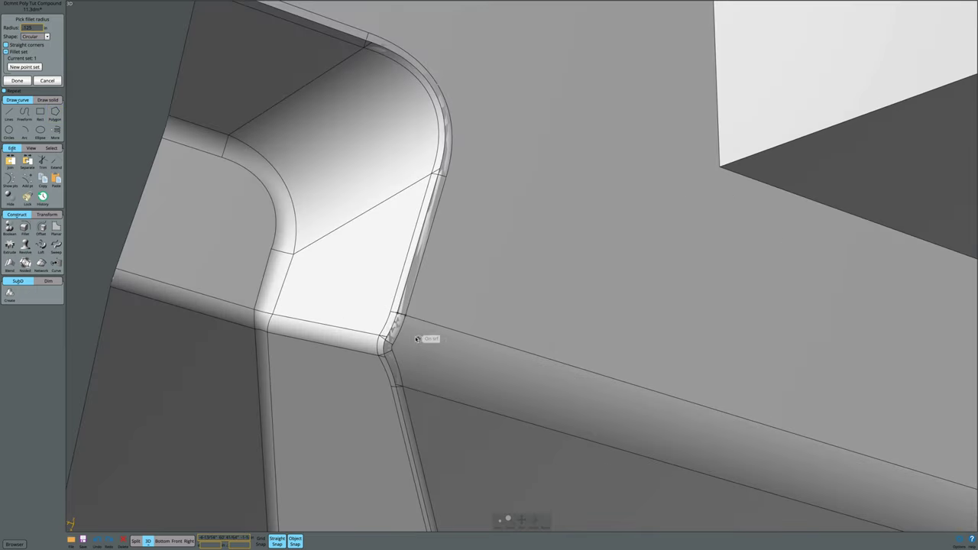
key("Home")
scroll(400, 290, "up", 5)
scroll(401, 294, "up", 3)
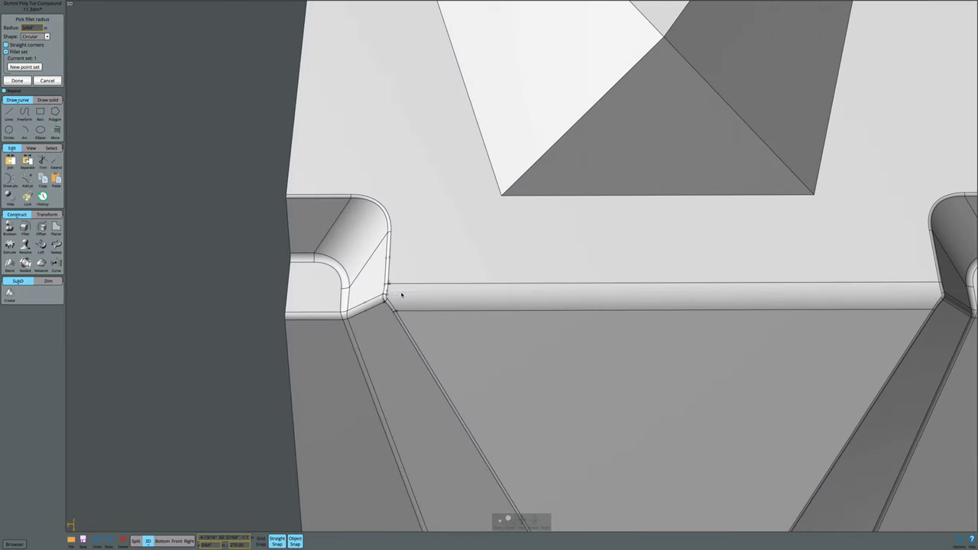
key("Return")
scroll(401, 294, "down", 5)
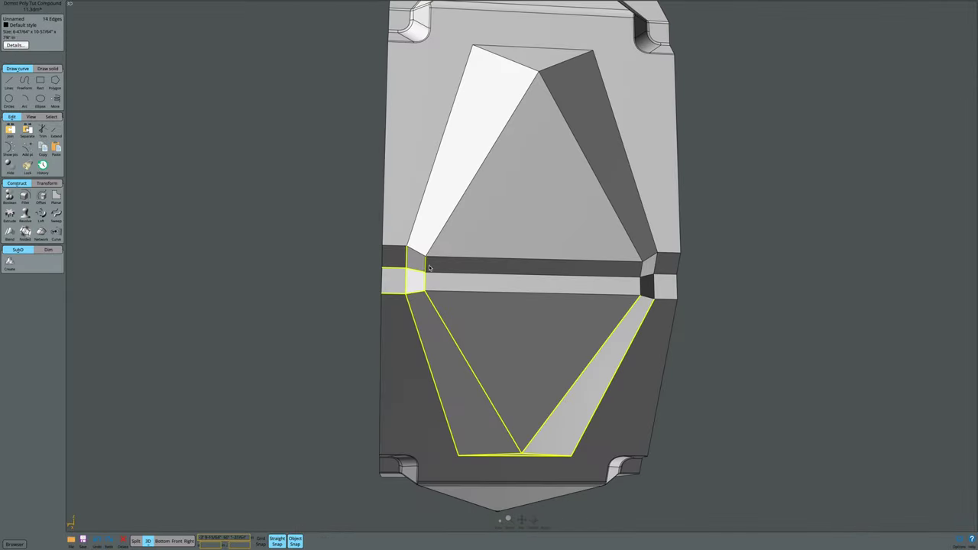
Repeat the Fillet command on the 37 edges framing both triangular recesses and the band.
right_click_drag(410, 244, 460, 265)
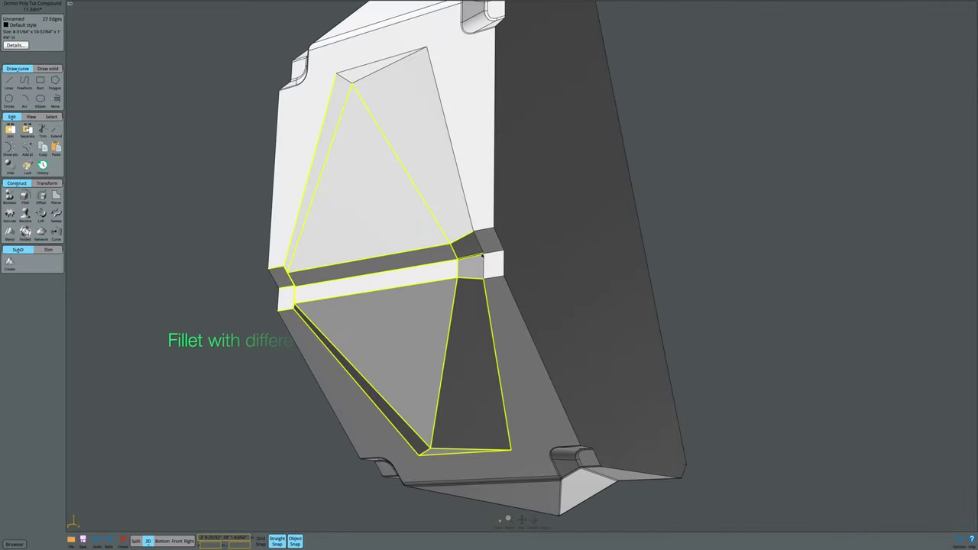
right_click_drag(477, 231, 420, 199)
right_click_drag(359, 87, 496, 240)
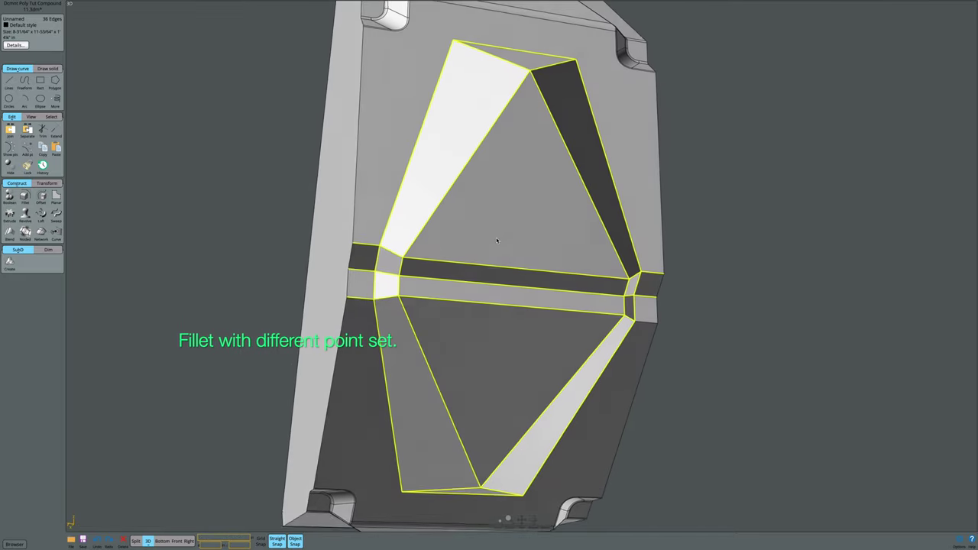
right_click(487, 232)
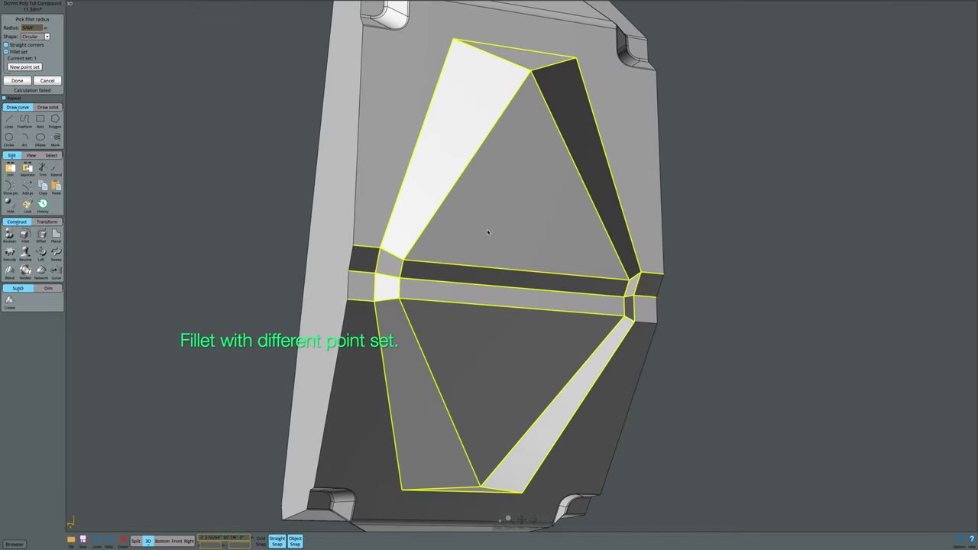
right_click_drag(535, 246, 483, 241)
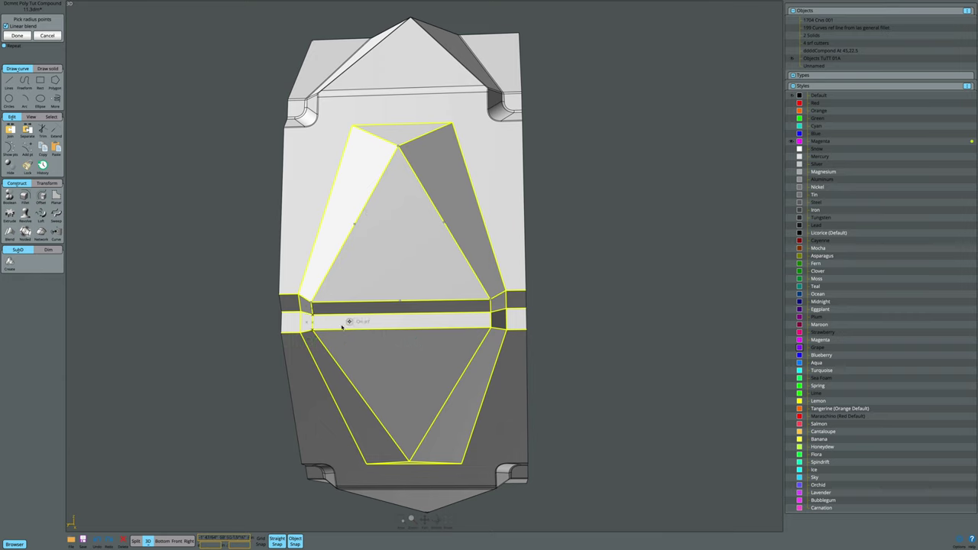
Check the model's ends and side faces, then add a new fillet point set.
right_click_drag(491, 328, 413, 404)
right_click_drag(384, 314, 433, 262)
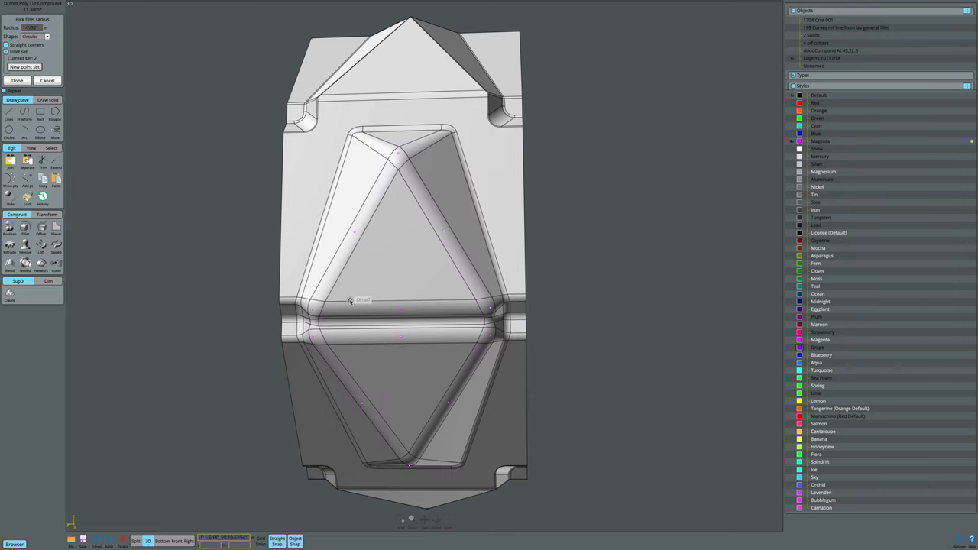
scroll(356, 294, "up", 3)
scroll(356, 294, "down", 4)
mouse_move(356, 294)
right_mouse_down()
mouse_move(373, 283)
mouse_move(377, 306)
mouse_move(396, 307)
mouse_move(392, 285)
right_mouse_up()
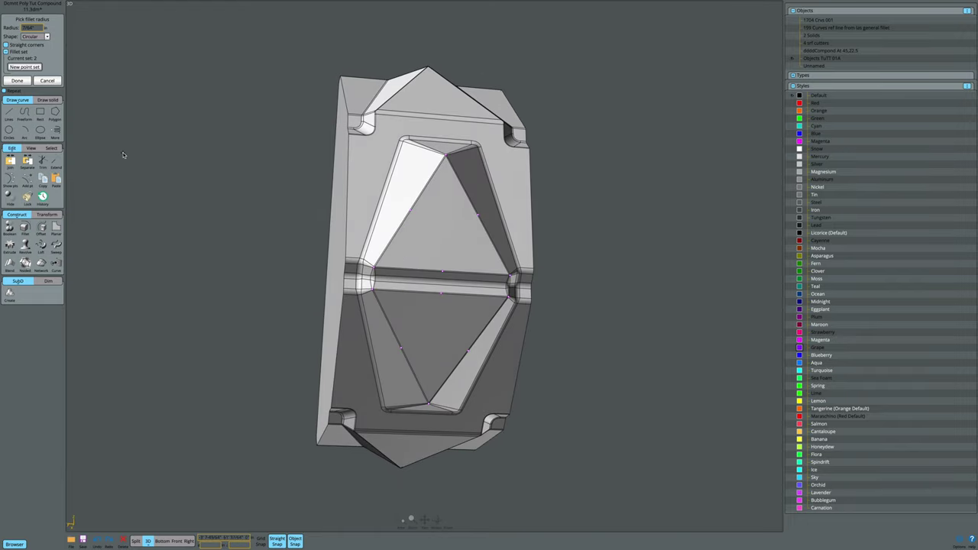
left_click(22, 67)
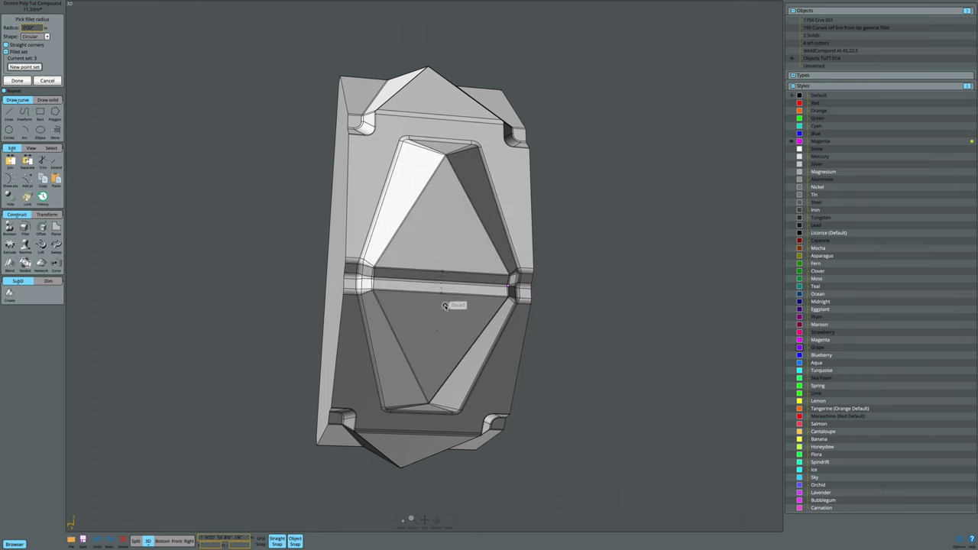
Commit the variable-radius fillet around both triangular recesses and the middle band.
scroll(444, 306, "up", 4)
scroll(373, 277, "down", 4)
scroll(375, 279, "up", 2)
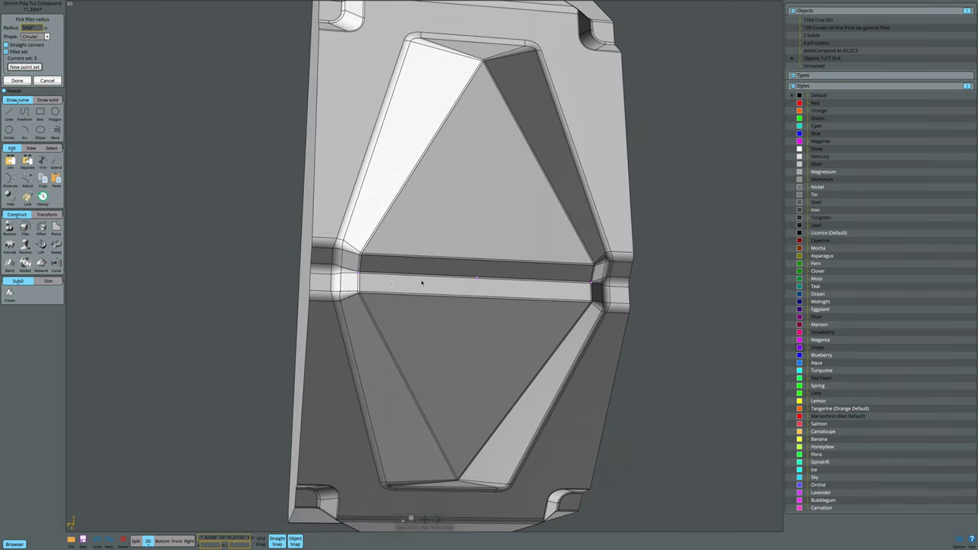
scroll(375, 281, "up", 2)
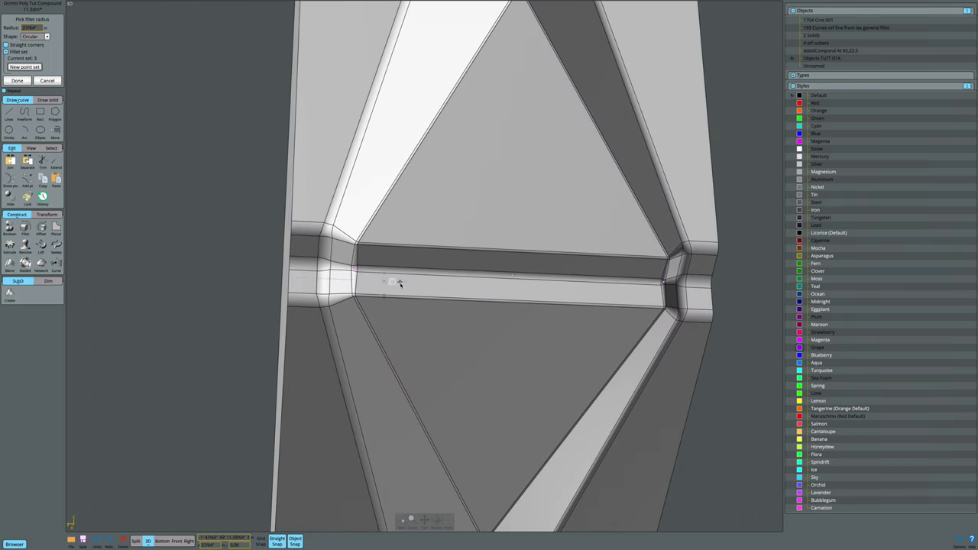
scroll(430, 287, "down", 4)
mouse_move(431, 284)
right_mouse_down()
mouse_move(468, 301)
mouse_move(415, 302)
right_mouse_up()
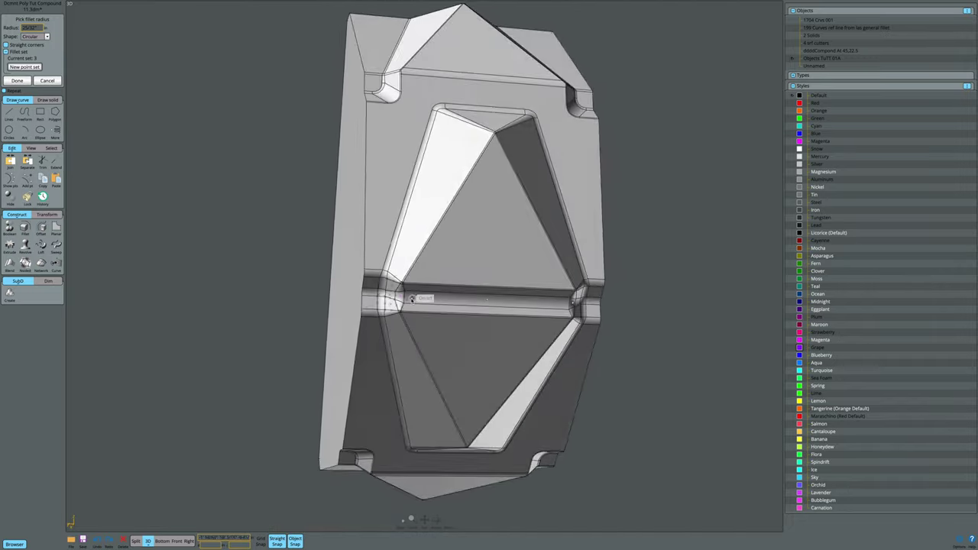
scroll(415, 301, "up", 4)
right_click(426, 301)
scroll(428, 302, "down", 4)
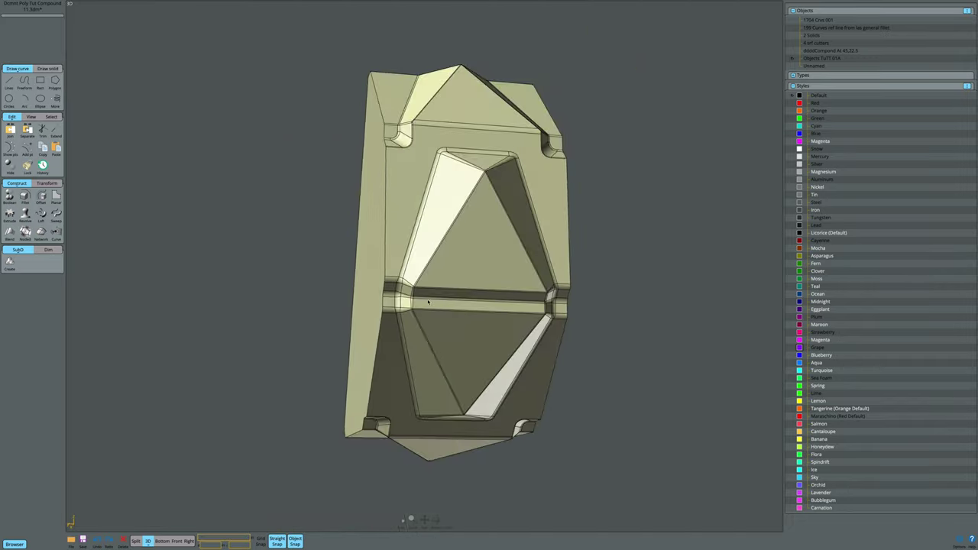
Select the ridged cylinder model and switch to the four-view layout.
mouse_move(474, 312)
right_mouse_down()
mouse_move(706, 255)
mouse_move(644, 190)
mouse_move(672, 275)
mouse_move(650, 179)
mouse_move(668, 245)
mouse_move(665, 218)
mouse_move(683, 260)
mouse_move(671, 253)
right_mouse_up()
left_click(692, 246)
left_click(591, 302)
key("Tab")
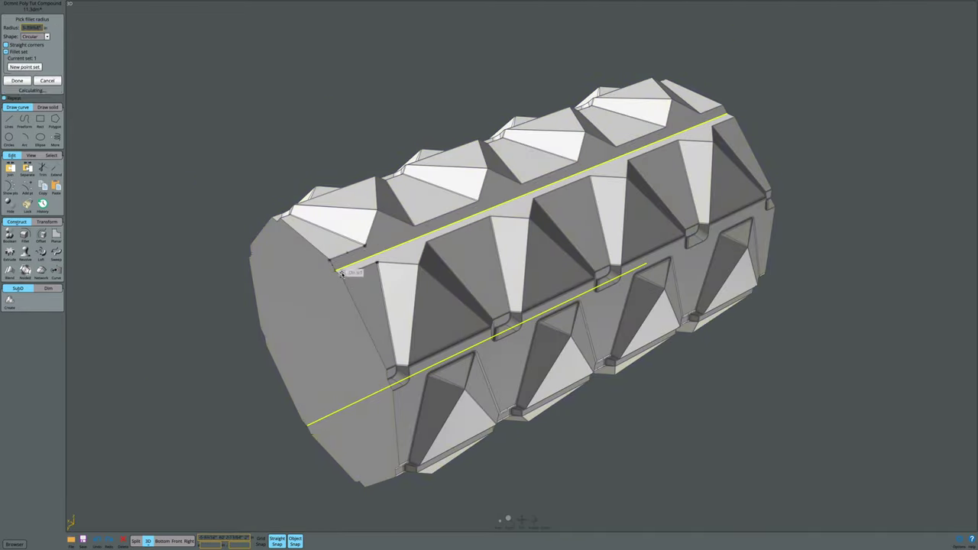
scroll(340, 274, "up", 3)
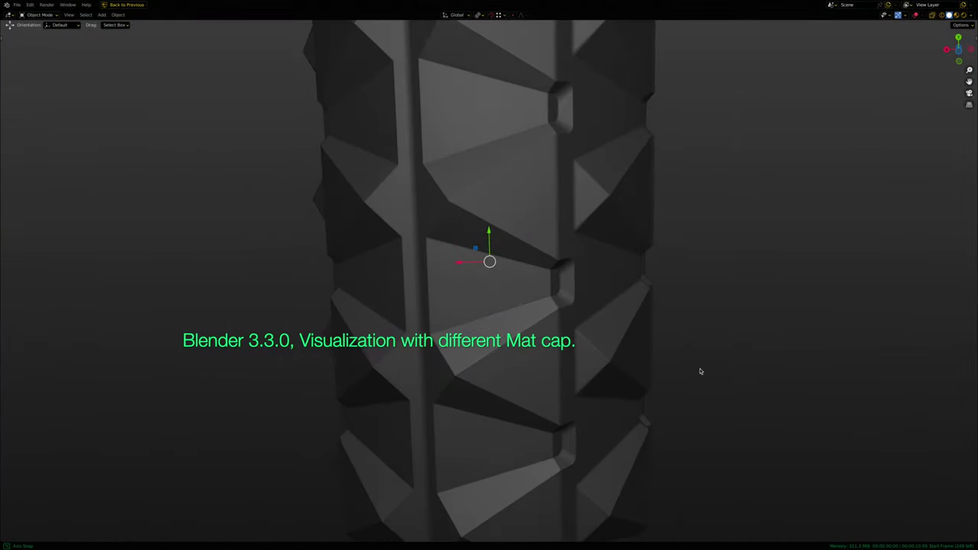
mouse_move(700, 371)
middle_mouse_down()
mouse_move(694, 331)
mouse_move(618, 310)
mouse_move(609, 179)
mouse_move(611, 221)
mouse_move(637, 235)
mouse_move(620, 321)
mouse_move(607, 242)
mouse_move(572, 226)
mouse_move(593, 155)
middle_mouse_up()
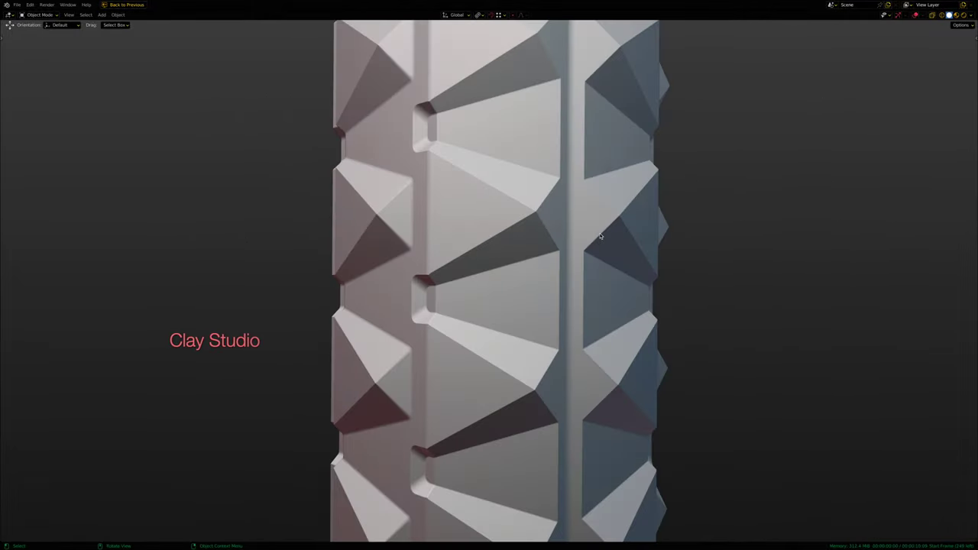
mouse_move(479, 178)
middle_mouse_down()
mouse_move(526, 192)
mouse_move(489, 255)
mouse_move(501, 303)
mouse_move(438, 305)
mouse_move(406, 271)
mouse_move(336, 267)
mouse_move(319, 308)
mouse_move(459, 310)
middle_mouse_up()
scroll(508, 230, "up", 3)
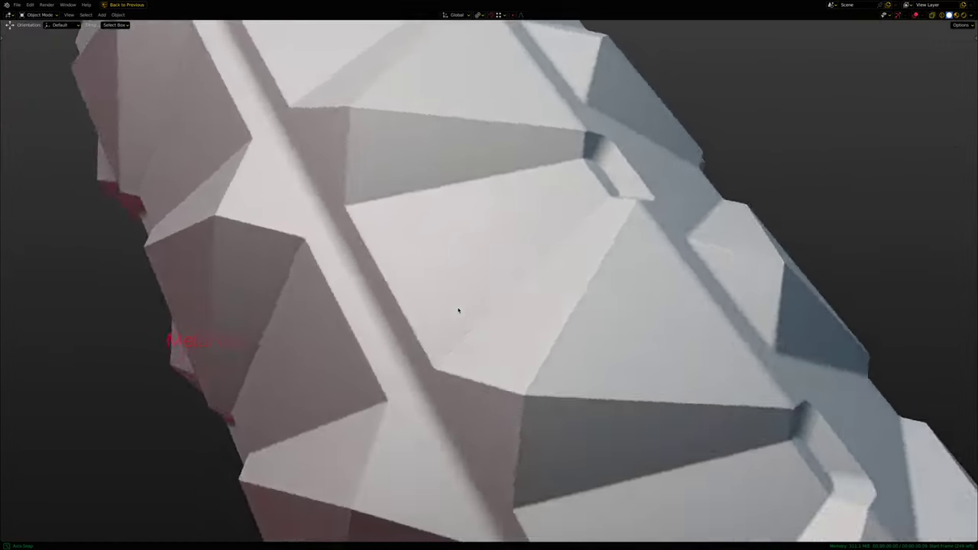
mouse_move(585, 234)
middle_mouse_down()
mouse_move(589, 264)
mouse_move(574, 283)
mouse_move(532, 252)
mouse_move(583, 236)
mouse_move(624, 176)
mouse_move(703, 158)
mouse_move(734, 173)
mouse_move(754, 205)
middle_mouse_up()
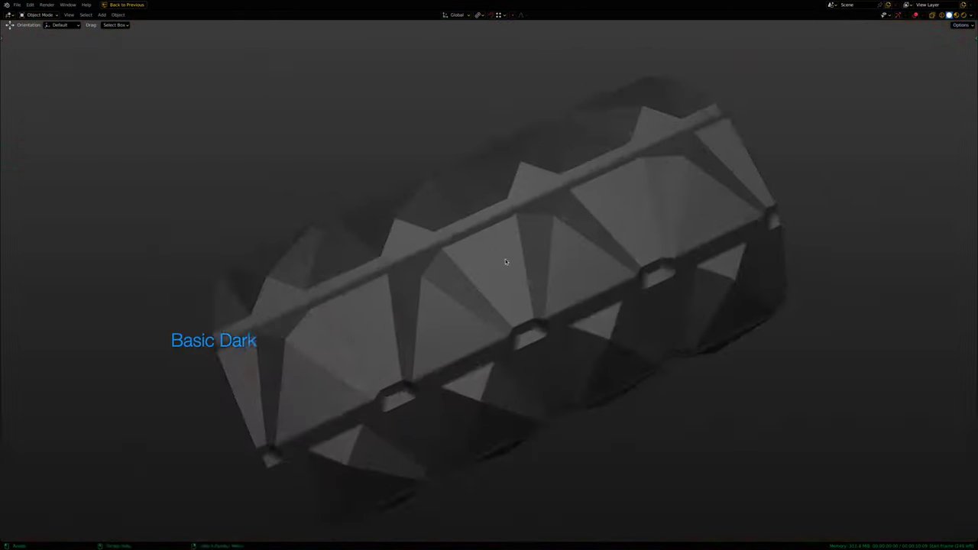
mouse_move(601, 231)
middle_mouse_down()
mouse_move(622, 166)
mouse_move(662, 167)
mouse_move(772, 139)
mouse_move(803, 190)
middle_mouse_up()
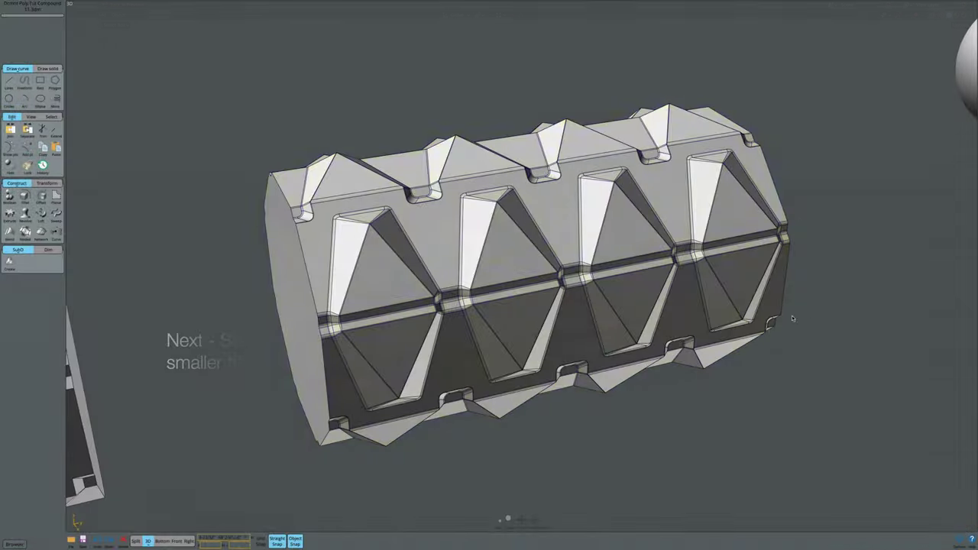
Copy the yellow sphere and faceted polyhedron, placing the copy beside the row of balls.
middle_click_drag(779, 254, 654, 216)
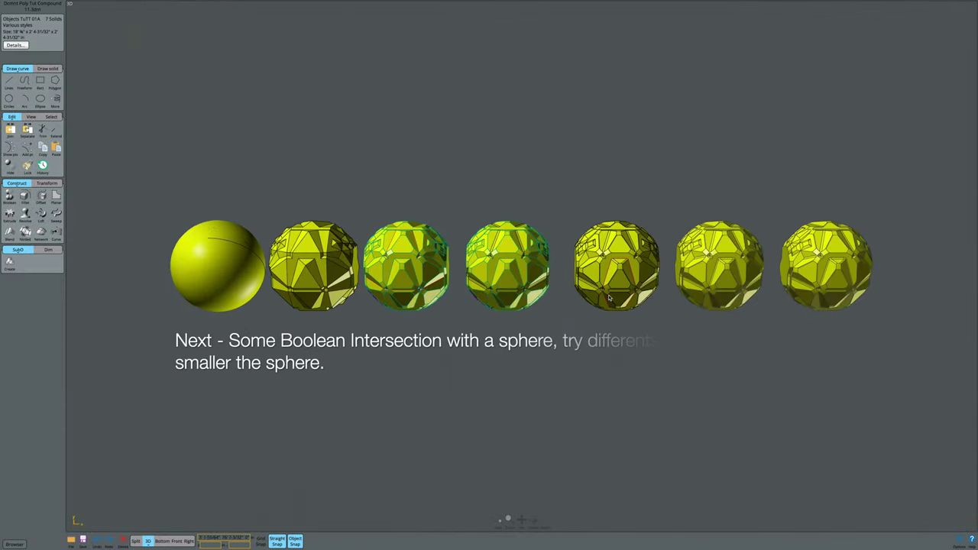
key("Escape")
right_click_drag(609, 298, 322, 126)
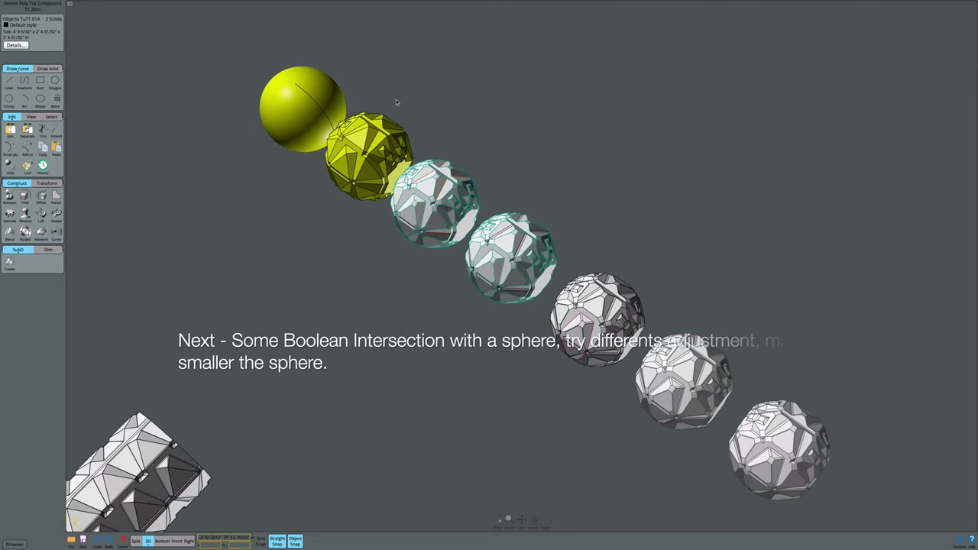
scroll(442, 148, "up", 5)
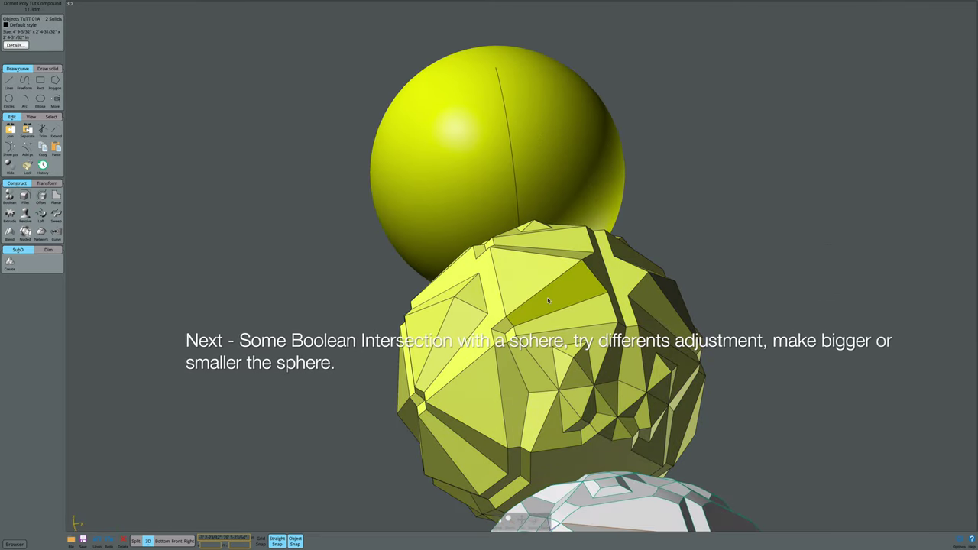
left_click_drag(527, 331, 794, 262, "ctrl")
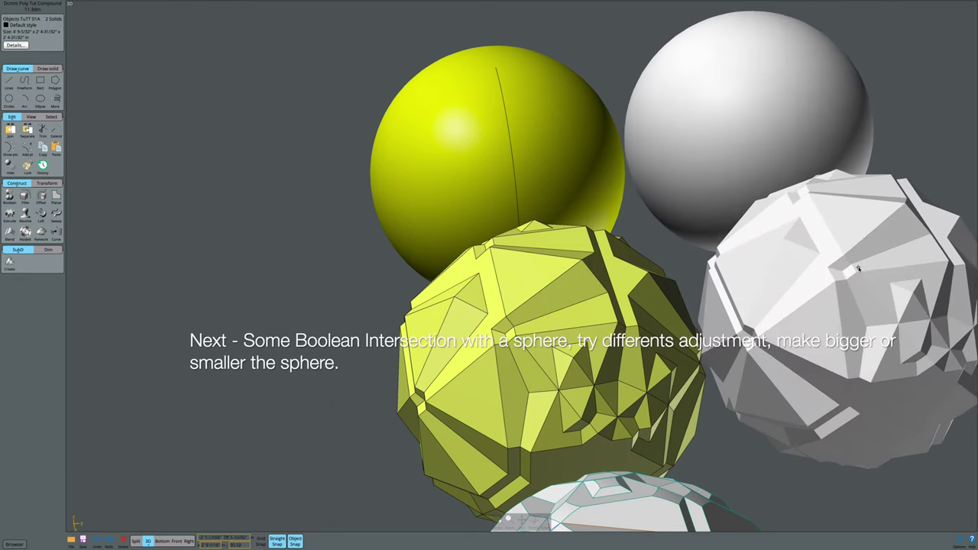
scroll(793, 262, "down", 4)
Move the yellow sphere and polyhedron up and right, shown in the four-view layout.
left_click(752, 156)
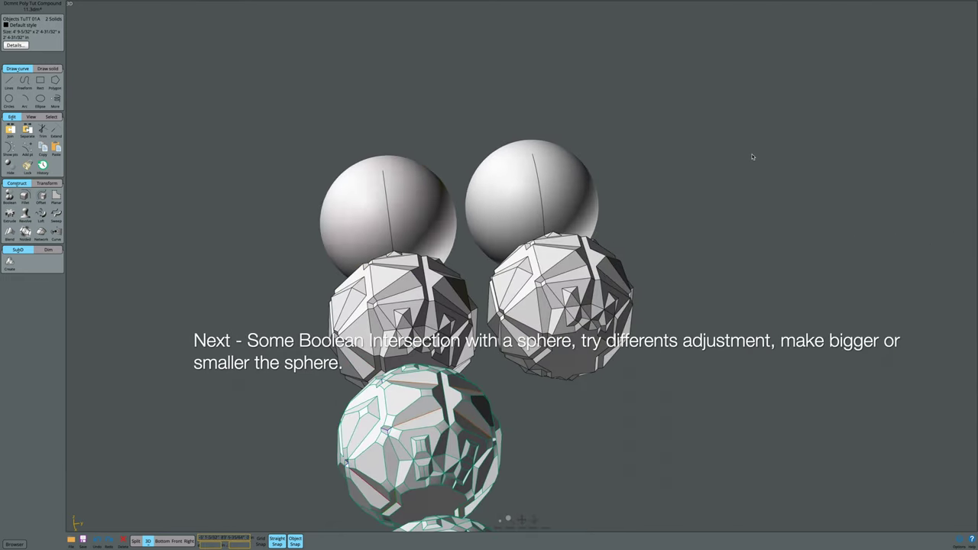
left_click_drag(543, 296, 707, 321)
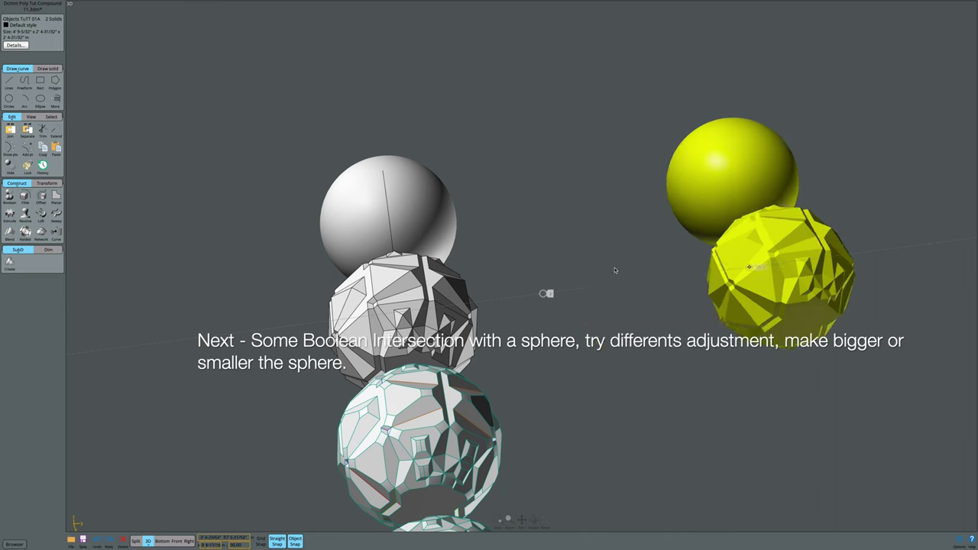
key("Tab")
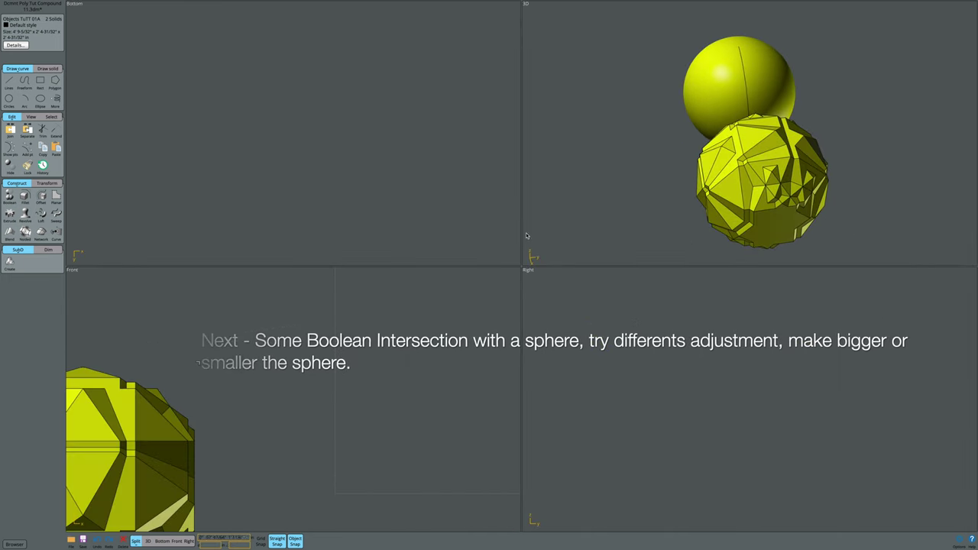
right_click_drag(614, 181, 650, 188)
key("Escape")
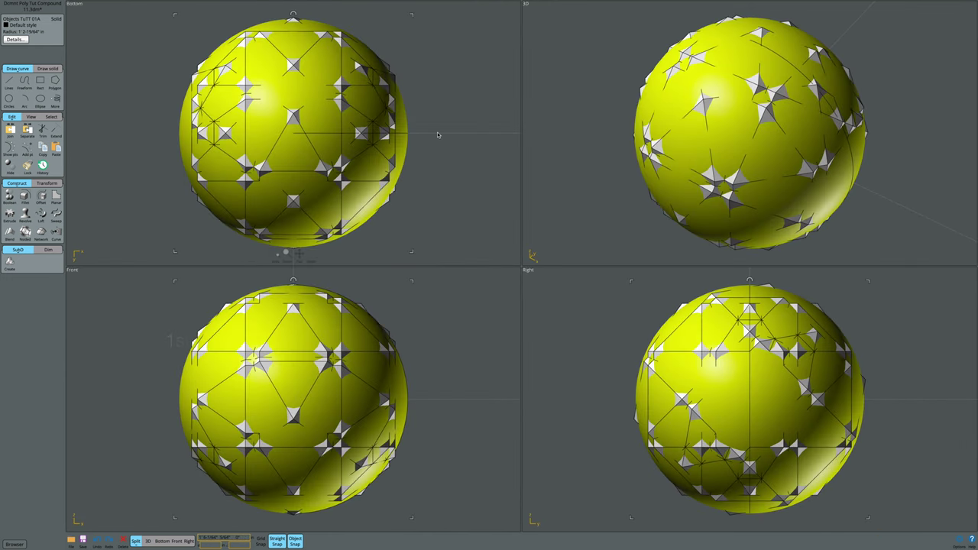
Select the sphere and start a Boolean with the faceted compound as the first set.
left_click(456, 152)
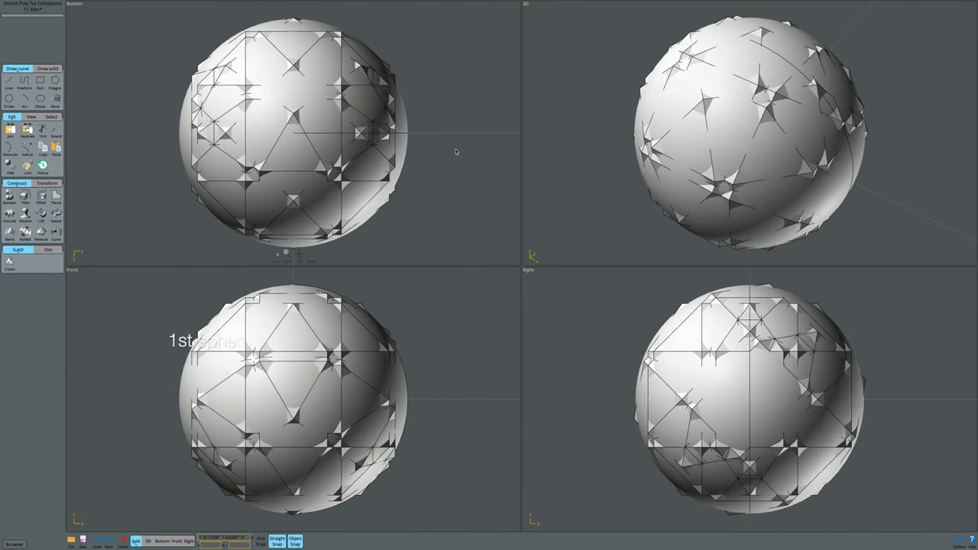
left_click(288, 92)
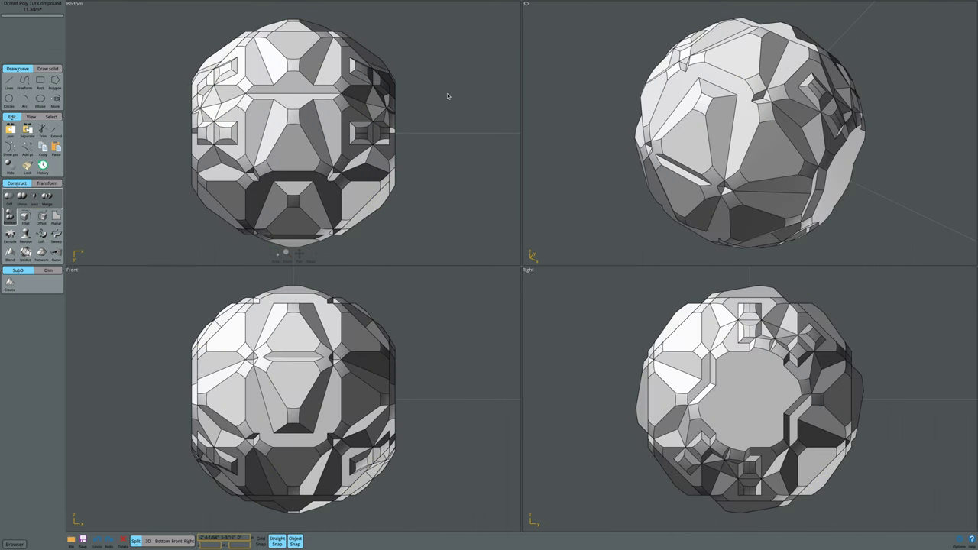
right_click(447, 94)
left_click(735, 139)
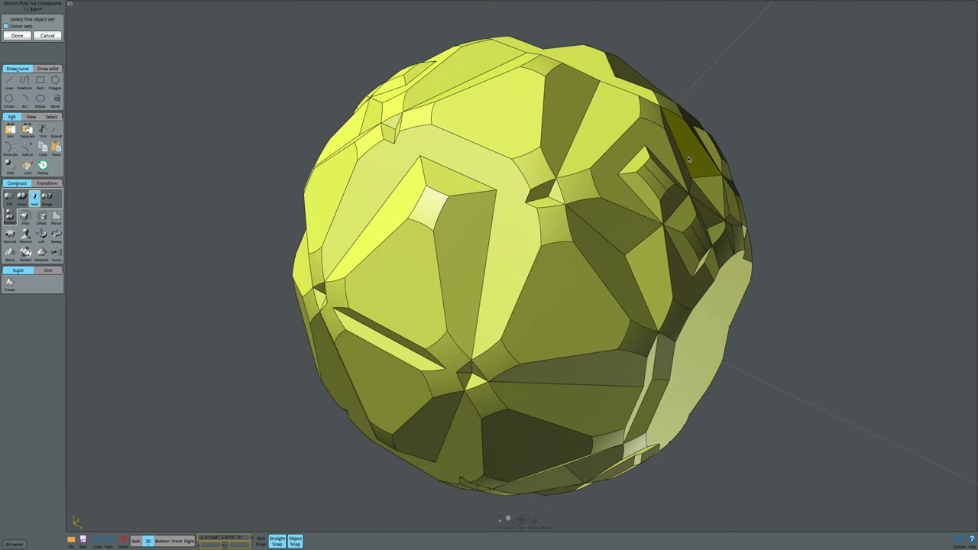
Inspect the trimmed compound's facets and paste back a sphere enclosing it.
mouse_move(687, 156)
right_mouse_down()
mouse_move(641, 180)
mouse_move(615, 181)
right_mouse_up()
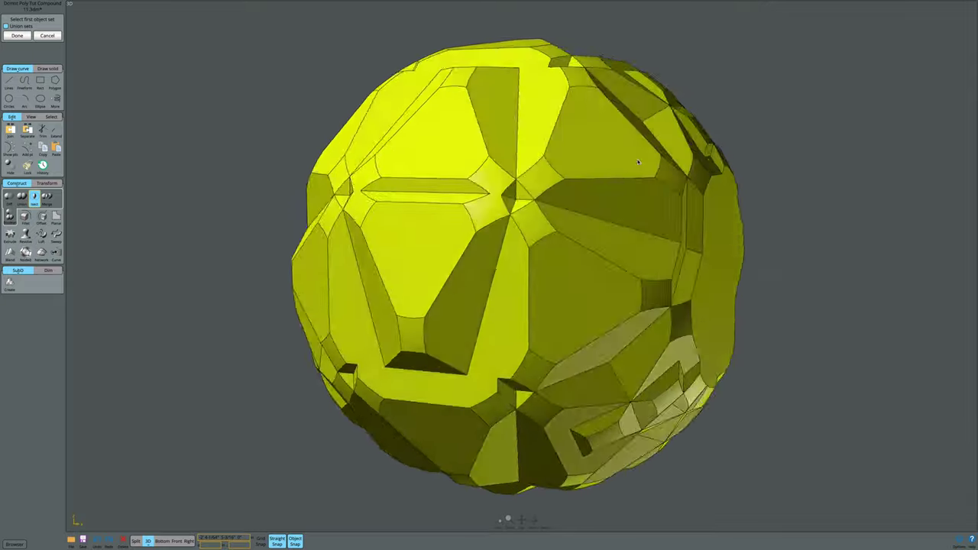
mouse_move(615, 180)
right_mouse_down()
mouse_move(797, 277)
mouse_move(746, 240)
mouse_move(586, 529)
mouse_move(621, 529)
mouse_move(502, 518)
mouse_move(717, 415)
right_mouse_up()
left_click(797, 278)
left_click(747, 240)
left_click(502, 518)
mouse_move(124, 55)
right_mouse_down()
mouse_move(321, 135)
mouse_move(318, 147)
mouse_move(289, 143)
right_mouse_up()
key("ctrl+v")
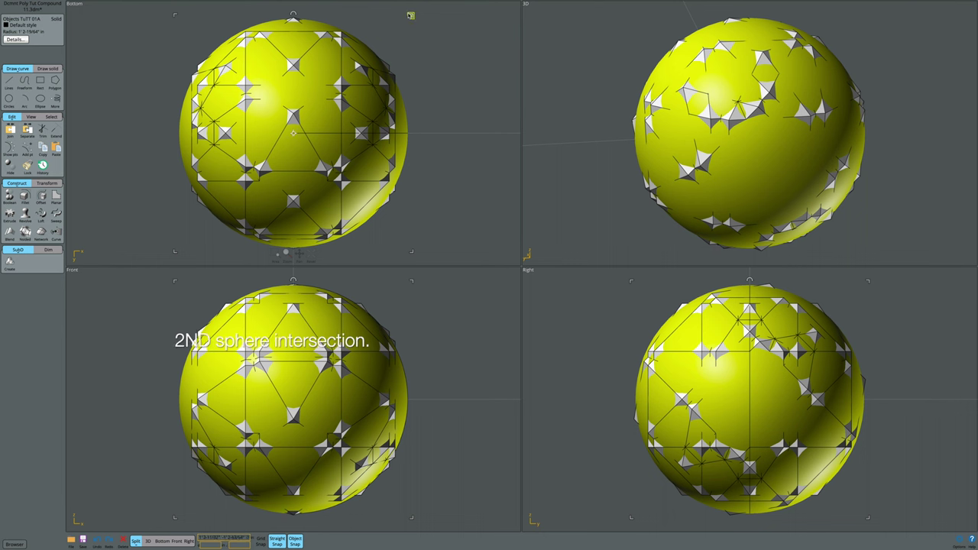
Intersect the compound with the second sphere and enlarge the sphere to change the cut.
right_click(411, 15)
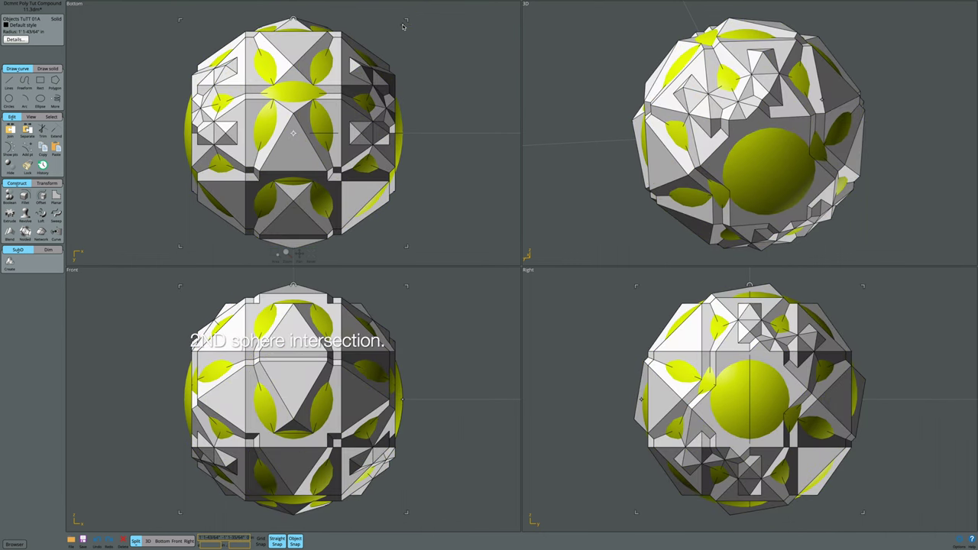
left_click(9, 196)
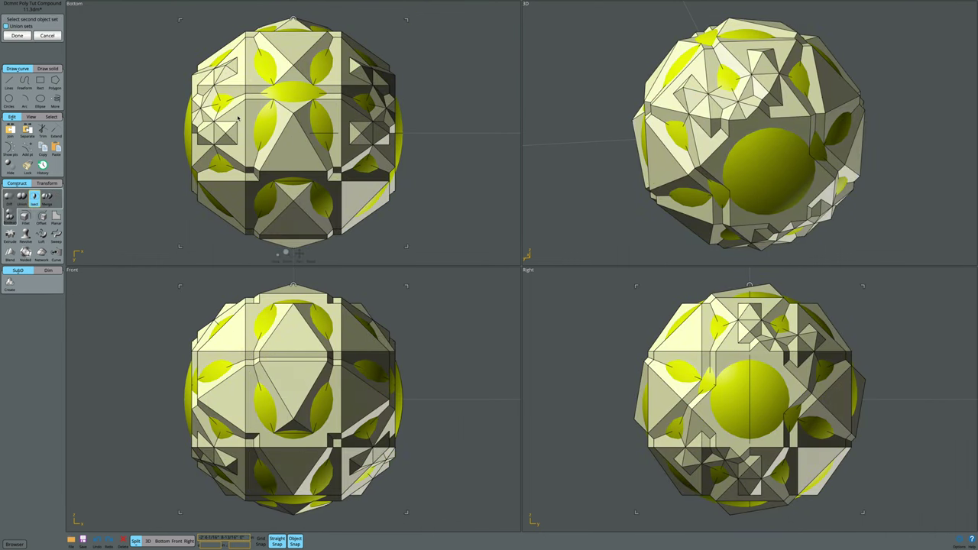
left_click_drag(573, 116, 671, 109)
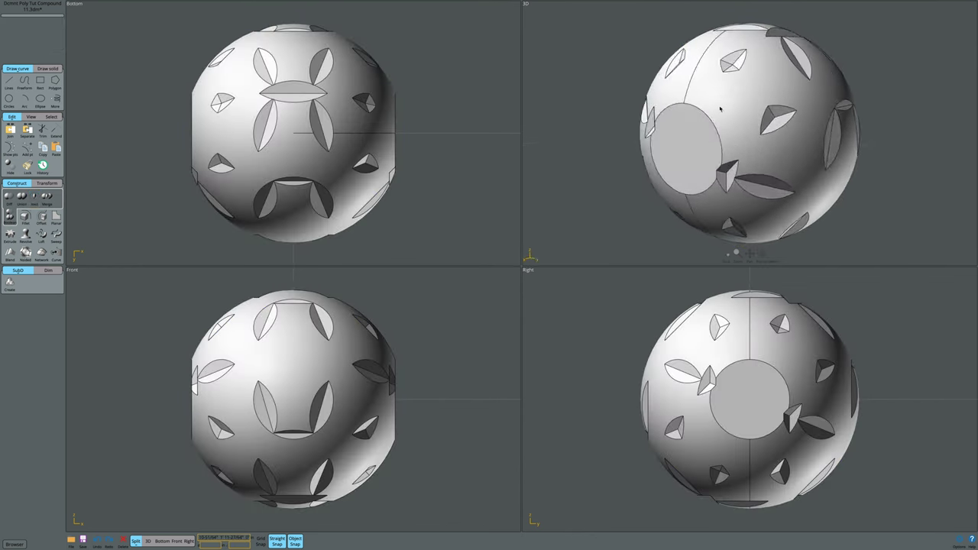
left_click_drag(419, 29, 409, 18)
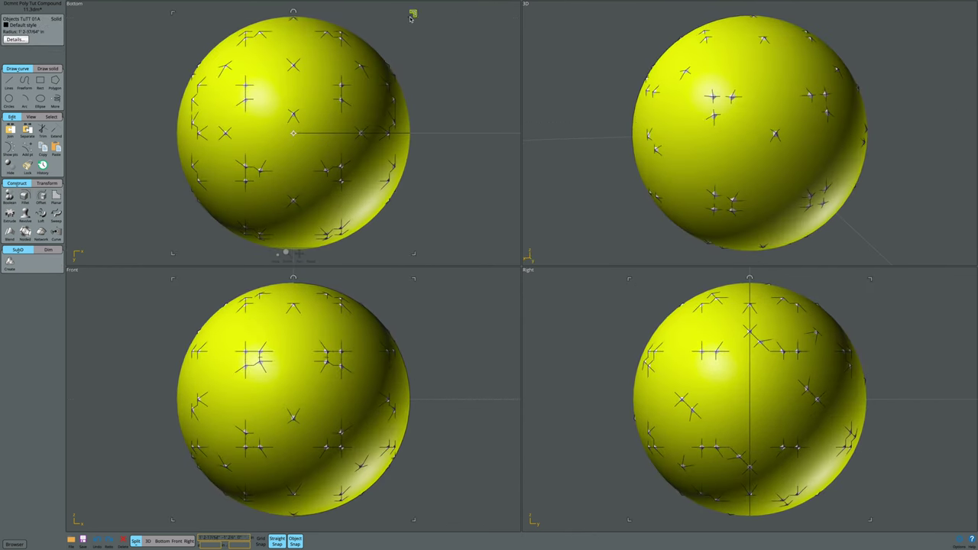
Run the third sphere intersection, then select the next enclosing sphere in four views.
left_click(9, 198)
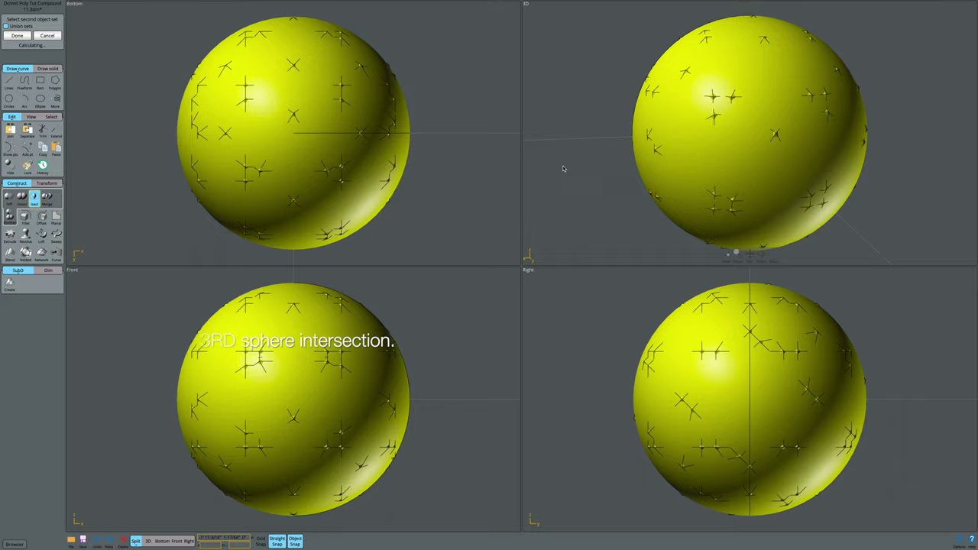
mouse_move(563, 168)
right_mouse_down()
mouse_move(603, 152)
mouse_move(538, 117)
mouse_move(594, 177)
right_mouse_up()
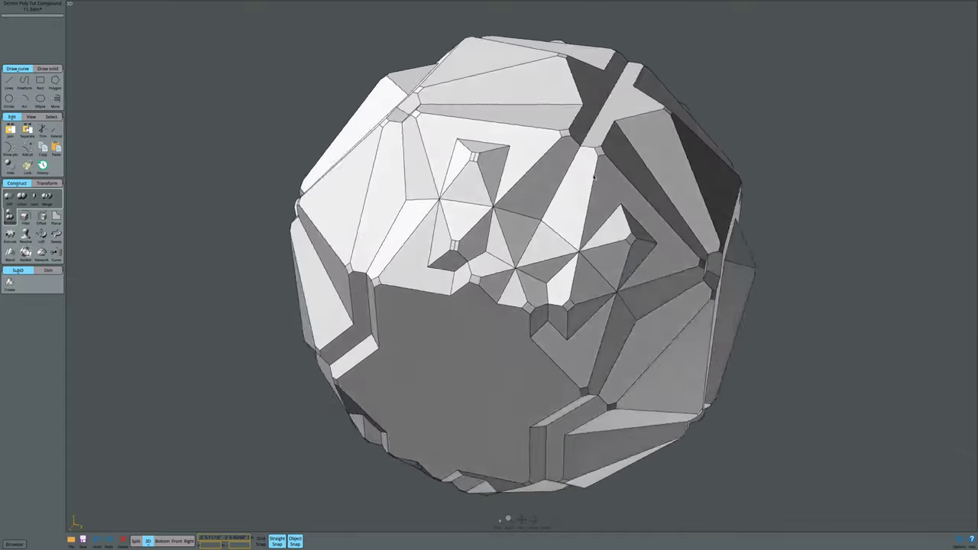
right_click_drag(593, 177, 615, 162)
left_click(615, 162)
key("ctrl+z")
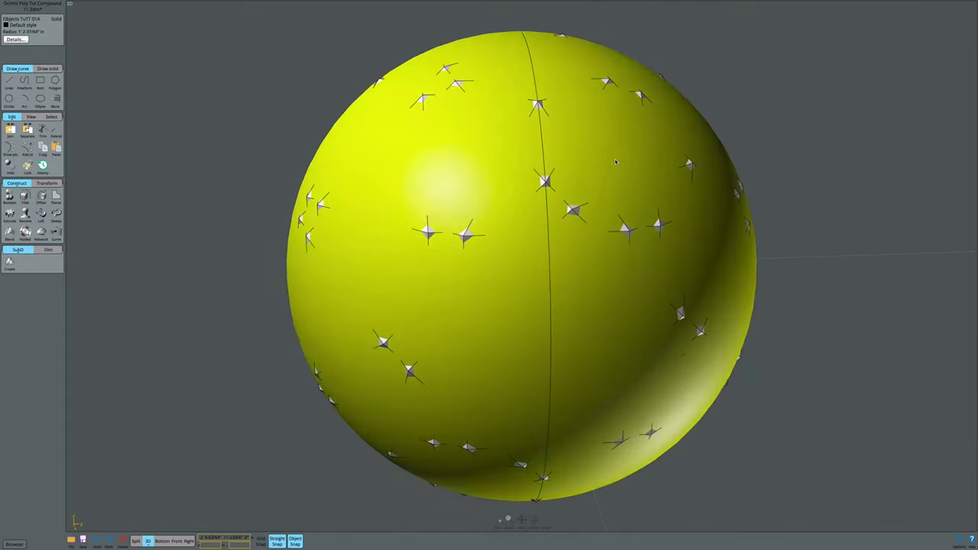
key("Tab")
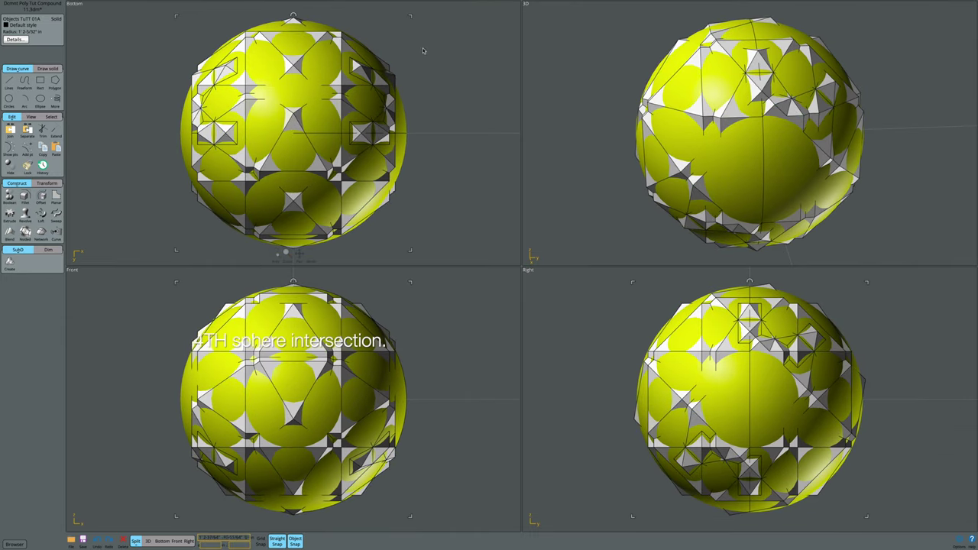
Intersect the ball with the fourth sphere, then with the fifth sphere.
left_click(10, 198)
left_click(34, 197)
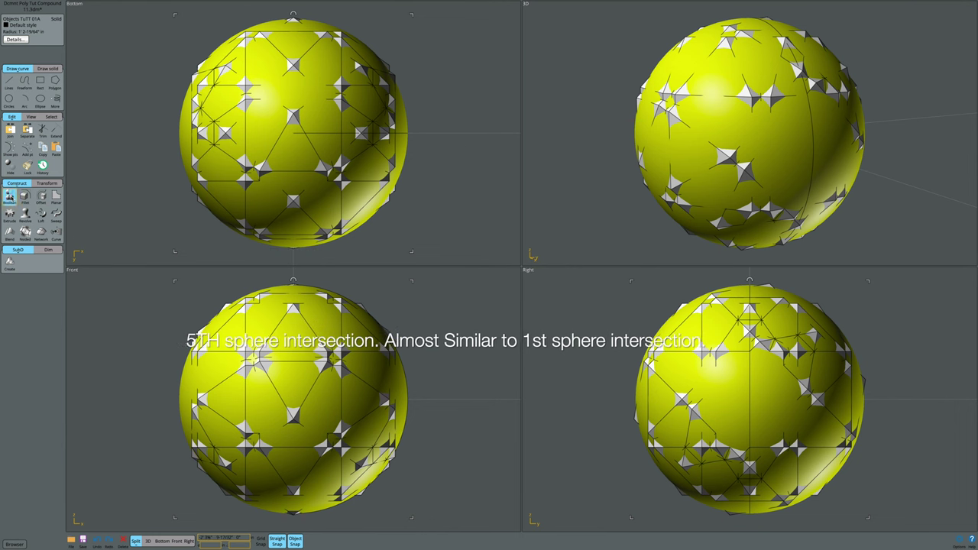
left_click(10, 196)
left_click(33, 198)
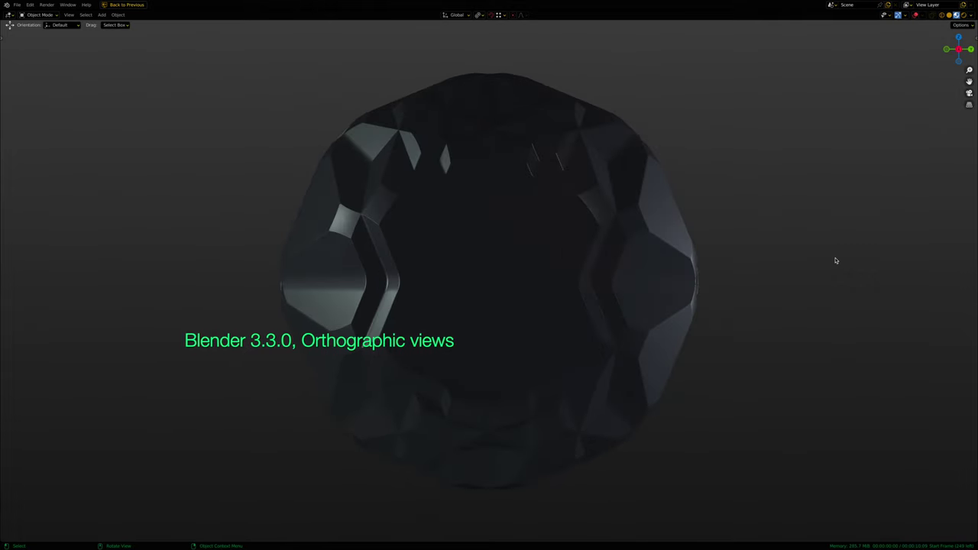
View the imported faceted ball from the top orthographic view, then rotate to another side.
key("KP_7")
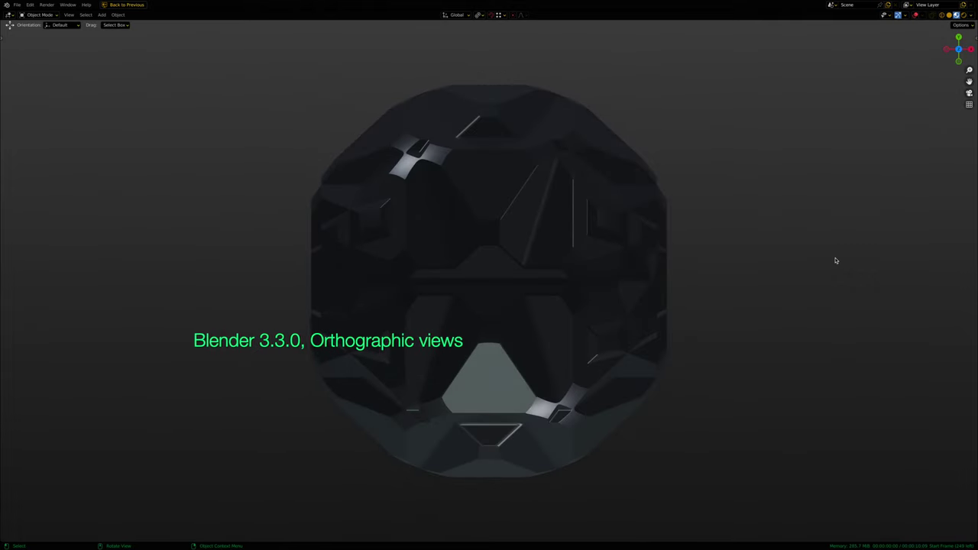
left_click_drag(954, 57, 959, 48)
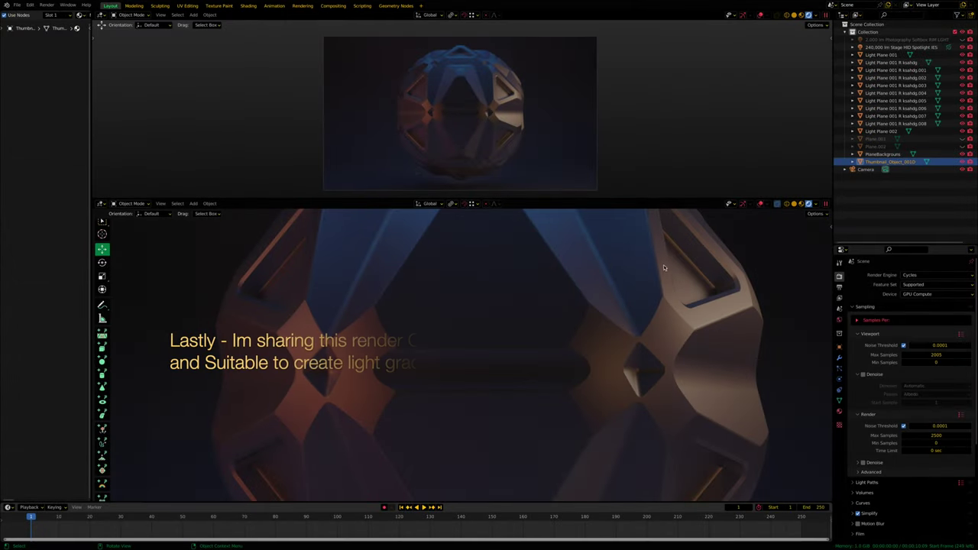
Orbit the Cycles rendered view around the ball to reveal the glowing lamp panel.
middle_click_drag(500, 396, 612, 443)
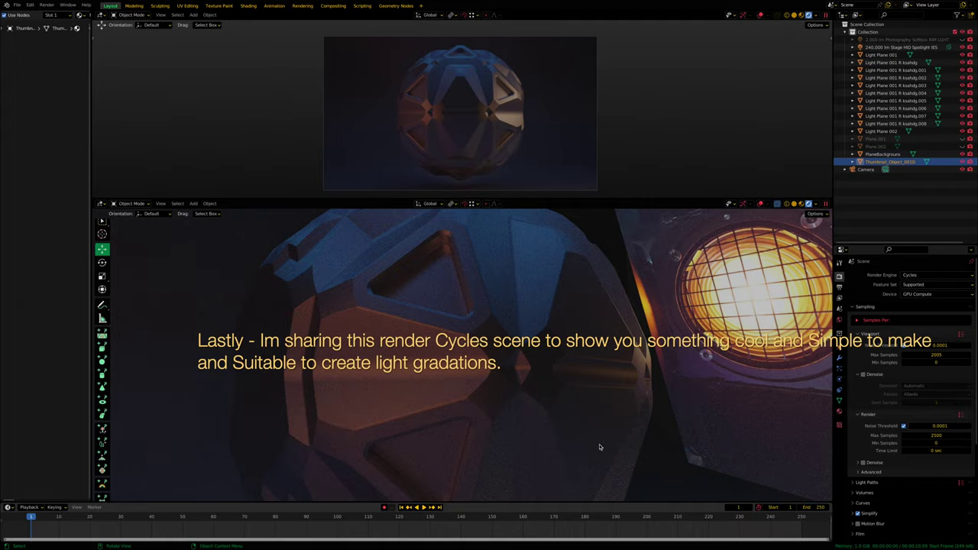
middle_click_drag(532, 362, 550, 384)
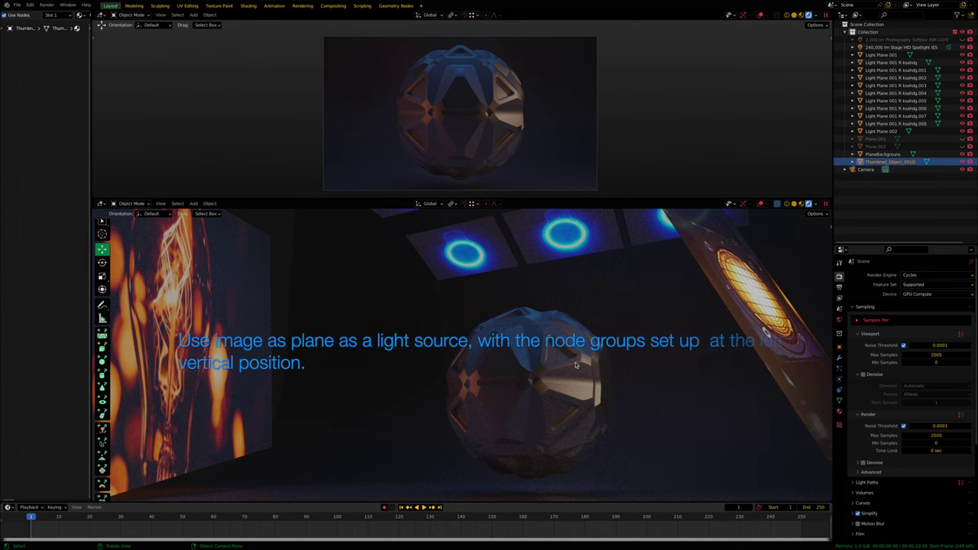
Zoom out and inspect the material nodes of Light Plane 002, Light Plane 001 and the other light planes.
scroll(577, 366, "down", 2)
scroll(583, 365, "down", 1)
scroll(588, 365, "down", 1)
scroll(593, 364, "down", 1)
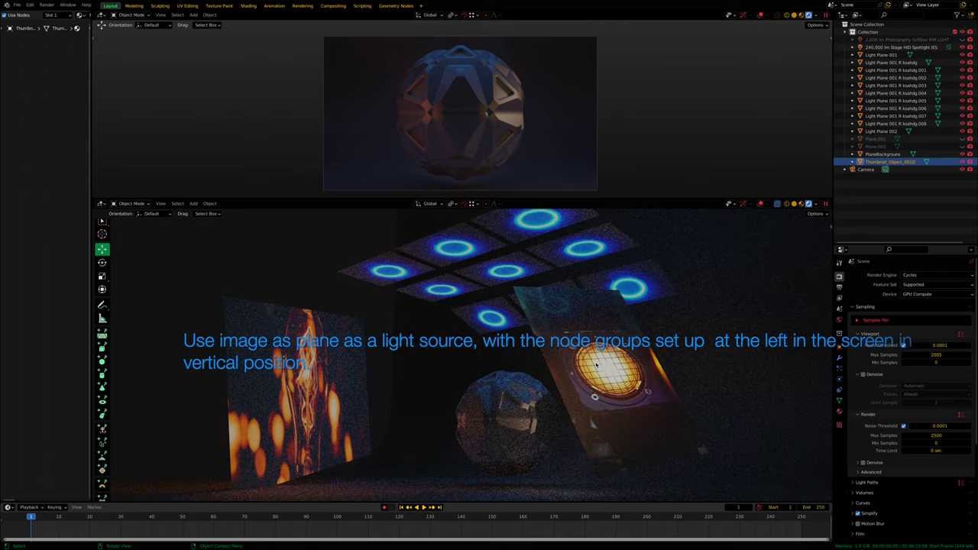
left_click(281, 382)
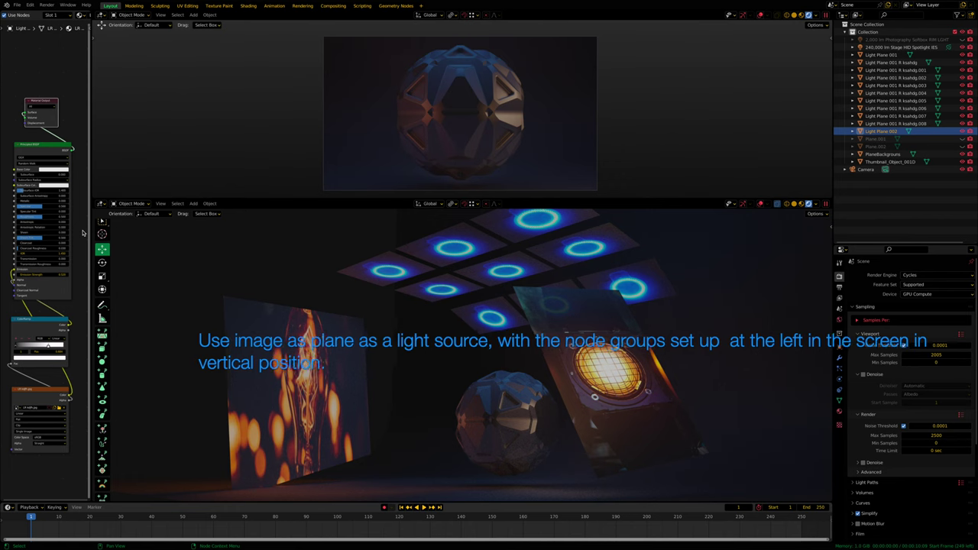
left_click(571, 286)
left_click(571, 287)
left_click(571, 287)
left_click(572, 286)
left_click(572, 286)
left_click(572, 286)
left_click(572, 286)
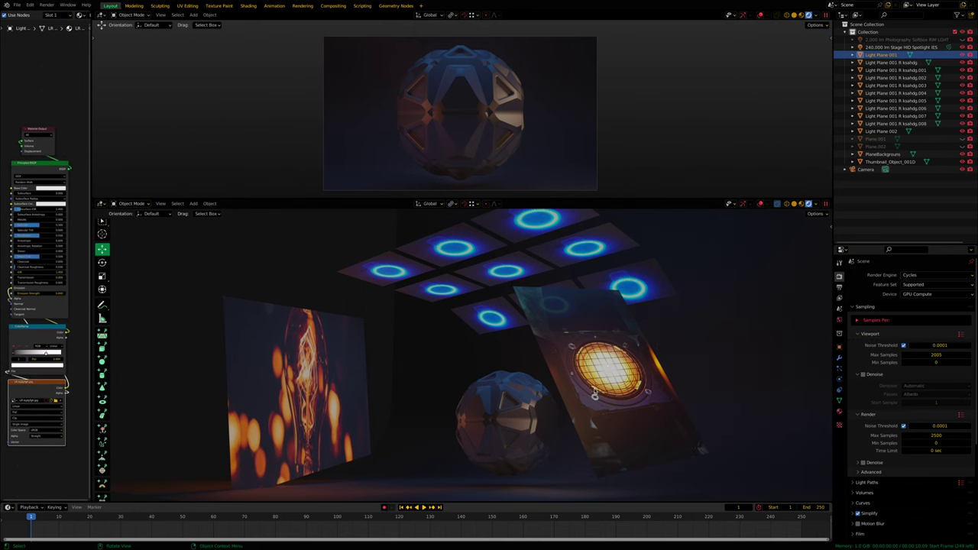
Orbit around the ball, selecting Thumbnail_Object_001D, PlaneBackground and the camera.
left_click(515, 422)
mouse_move(516, 423)
middle_mouse_down()
mouse_move(567, 432)
mouse_move(494, 395)
mouse_move(344, 374)
mouse_move(577, 390)
mouse_move(577, 416)
mouse_move(560, 413)
middle_mouse_up()
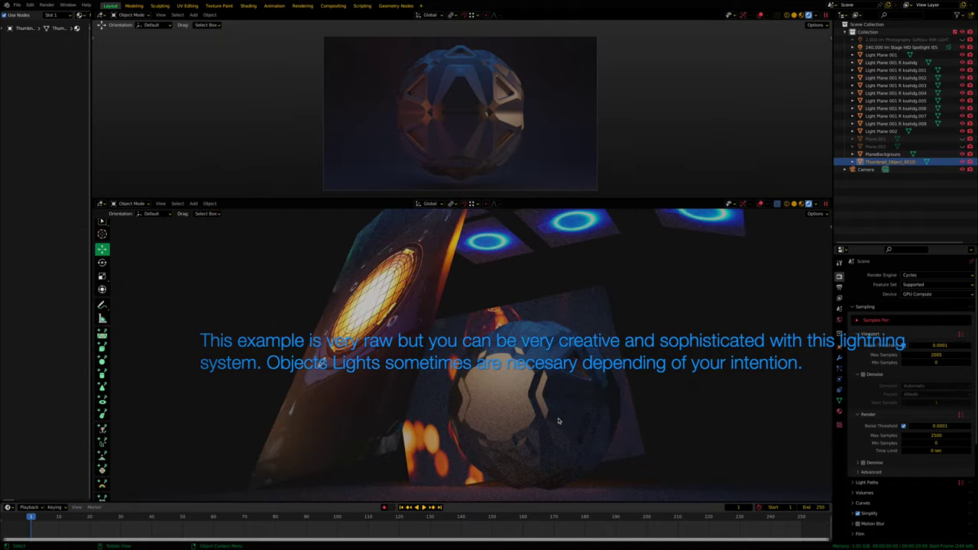
mouse_move(563, 348)
middle_mouse_down()
mouse_move(629, 396)
mouse_move(624, 375)
mouse_move(560, 402)
mouse_move(680, 257)
middle_mouse_up()
left_click(681, 258)
left_click(385, 414)
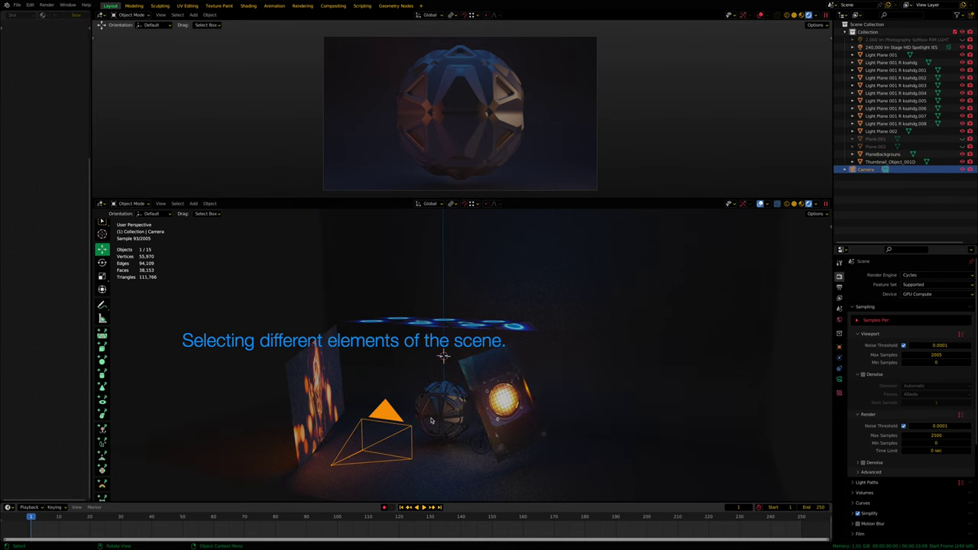
Inspect the stage spotlight, the right-hand light box and Light Plane 002's settings.
left_click(483, 445)
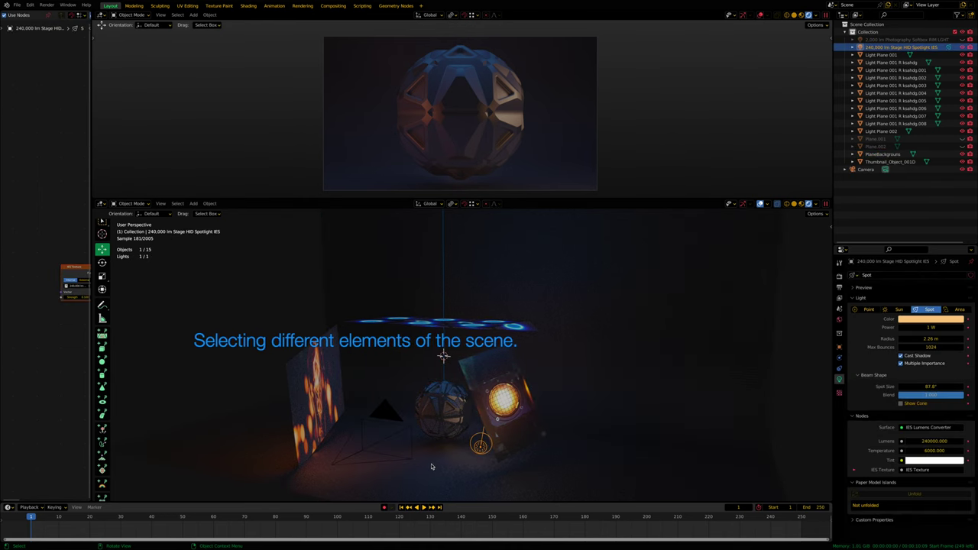
left_click(386, 413)
left_click(512, 427)
left_click(321, 397)
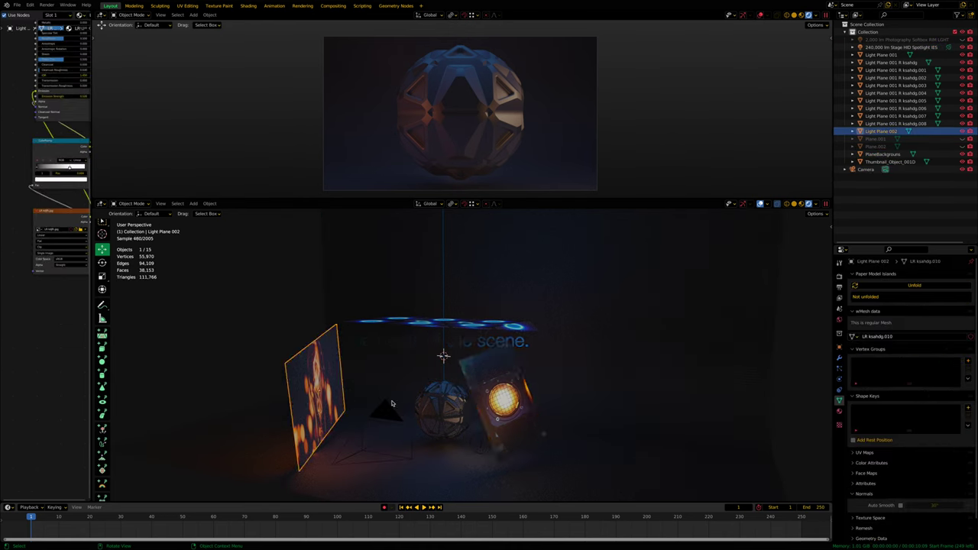
middle_click_drag(329, 398, 433, 411)
Zoom in on the faceted ball and hide viewport overlays for a clean render.
scroll(443, 397, "up", 5)
scroll(458, 382, "up", 1)
scroll(451, 382, "up", 2)
scroll(474, 420, "up", 2)
left_click(760, 204)
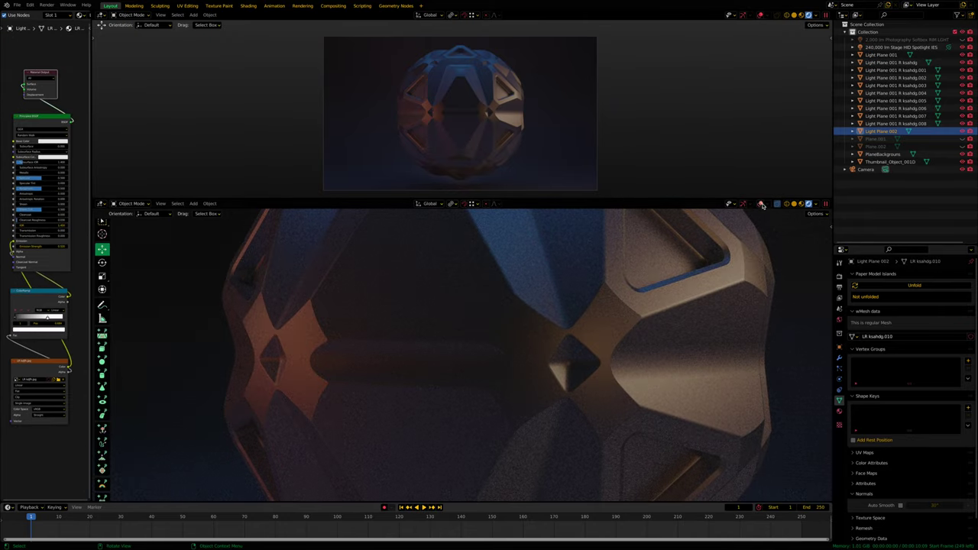